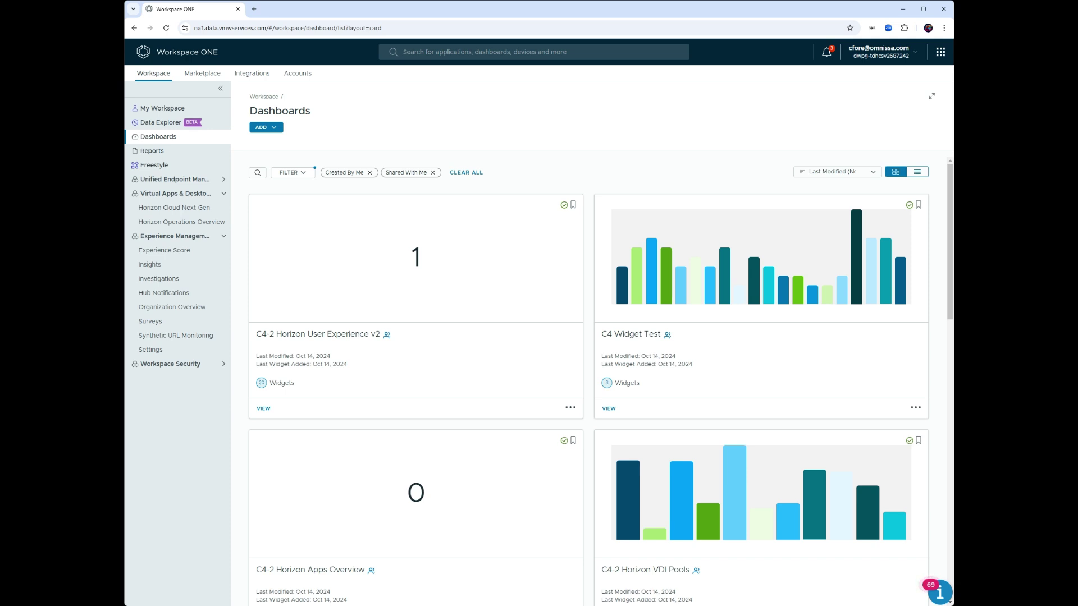
Create a custom dashboard named "Horizon Session Performance" and save it
click(275, 128)
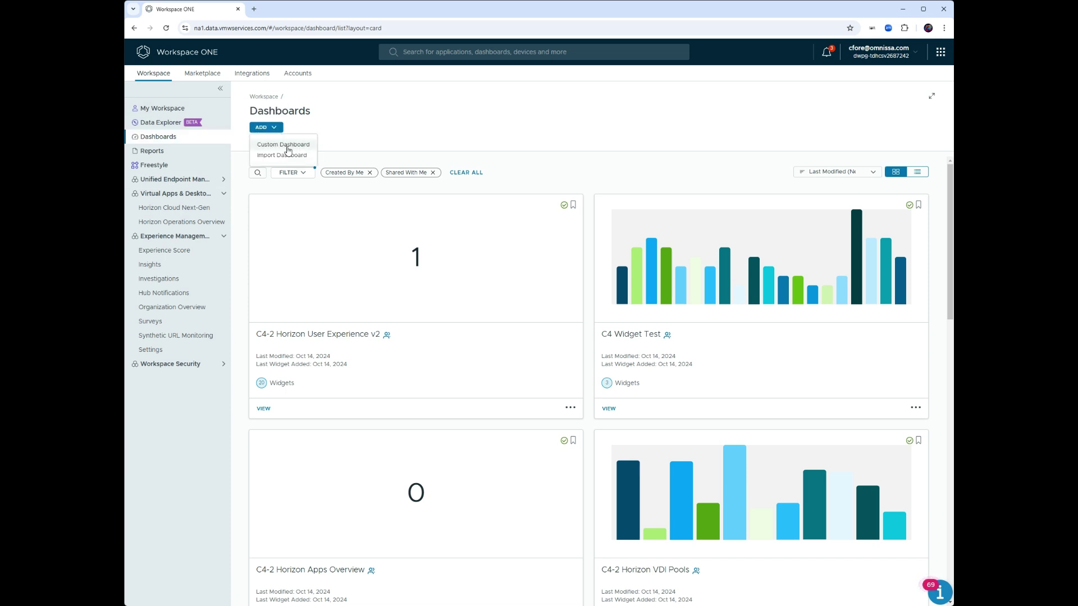
click(288, 147)
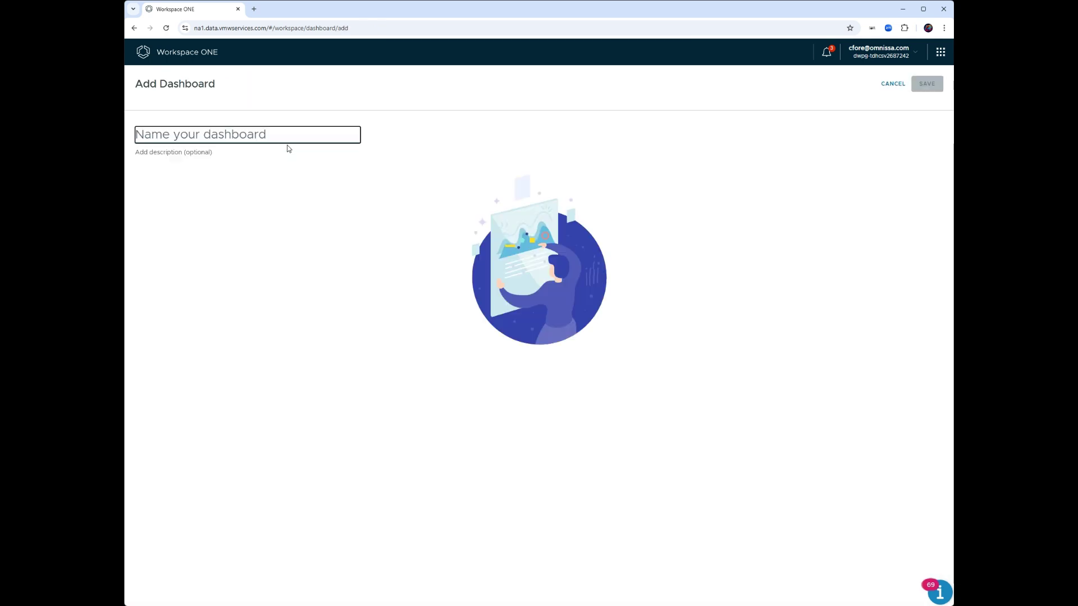
click(277, 133)
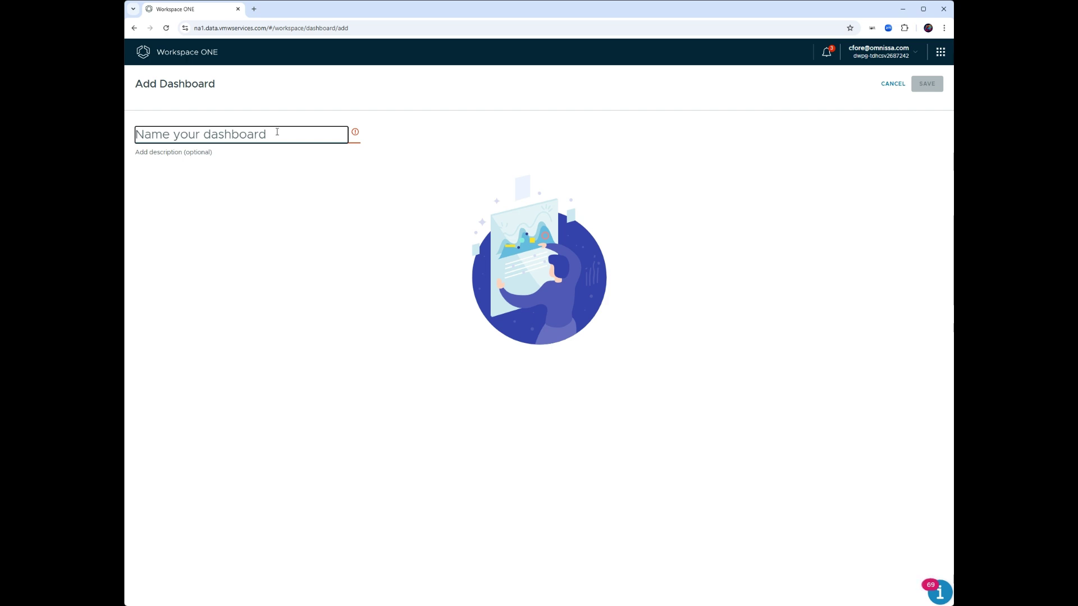
text(Horizon )
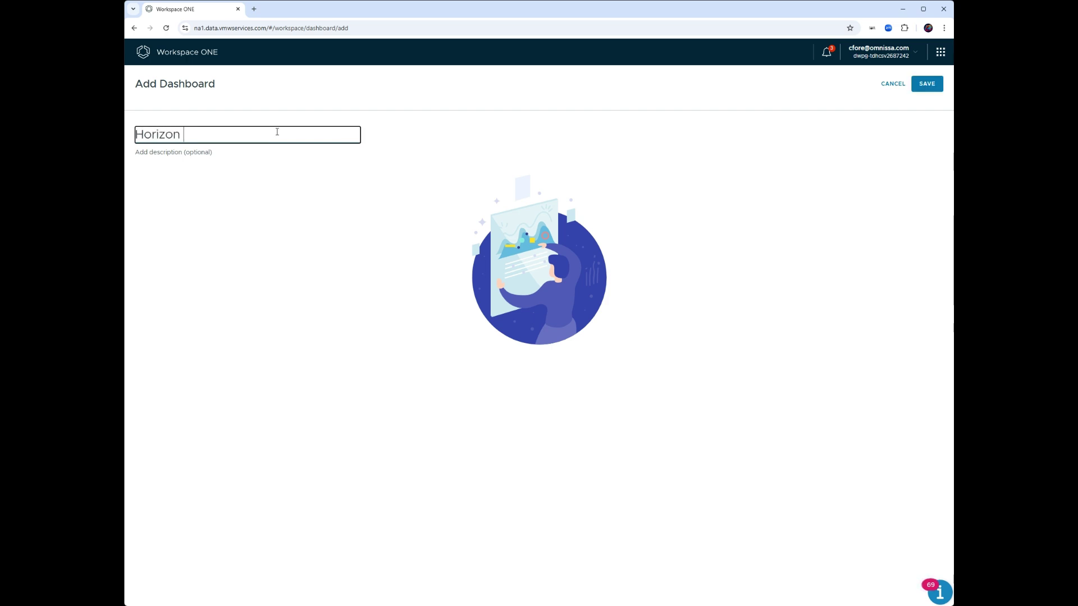
text(Session Performance)
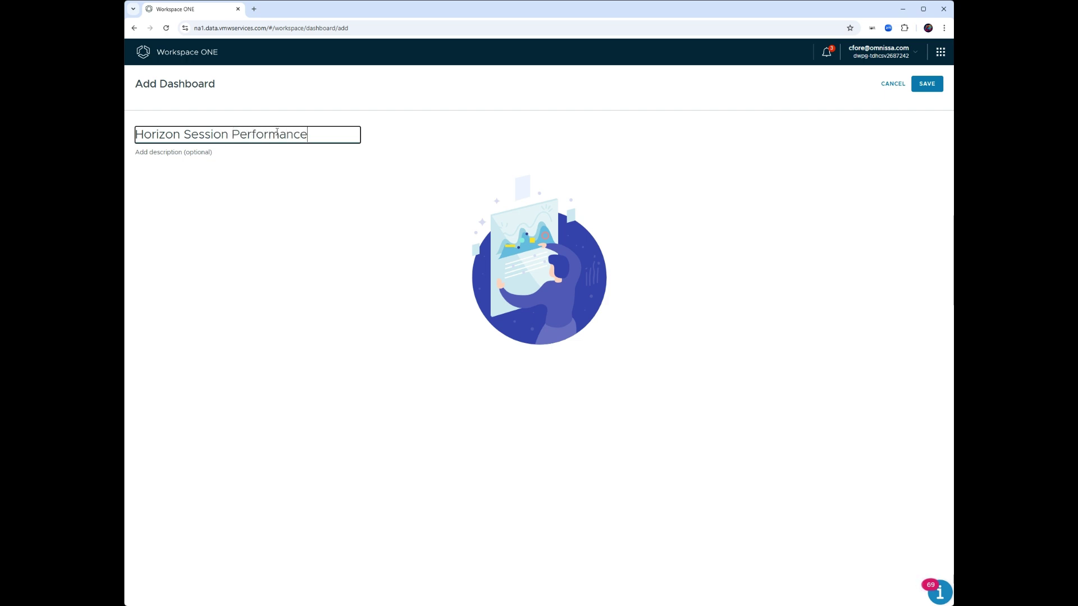
key(Return)
click(929, 85)
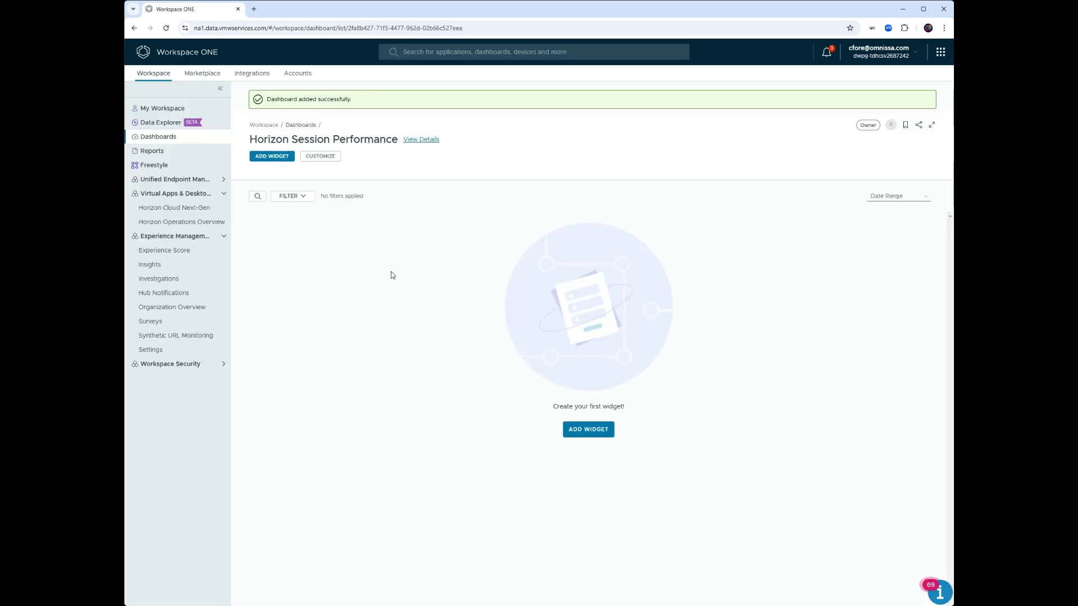
Add a custom widget based on the Horizon Session data source and name it "Protocol Latency"
click(257, 157)
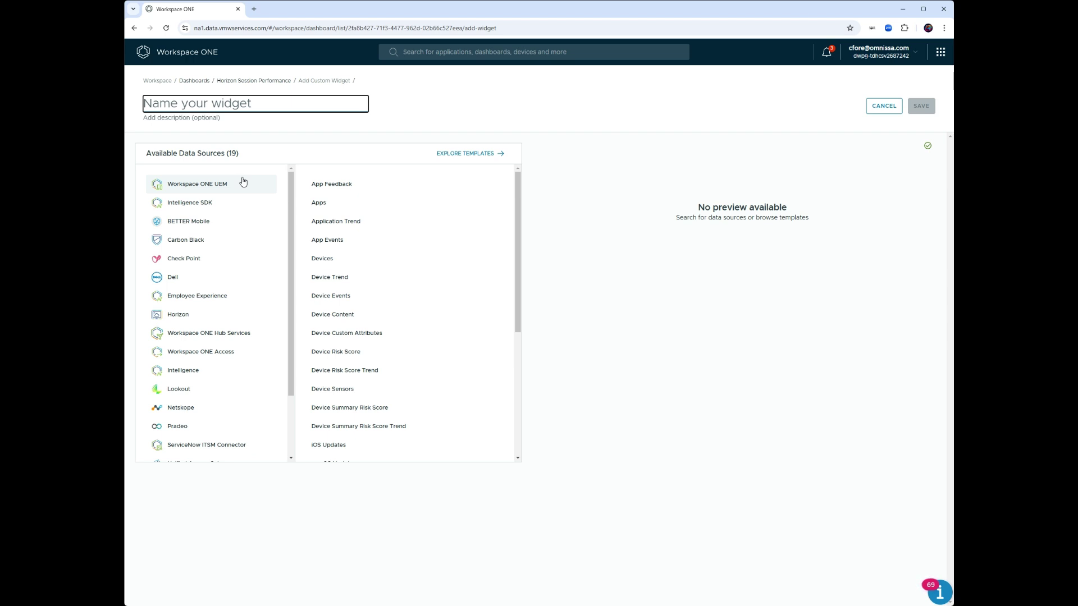
click(197, 315)
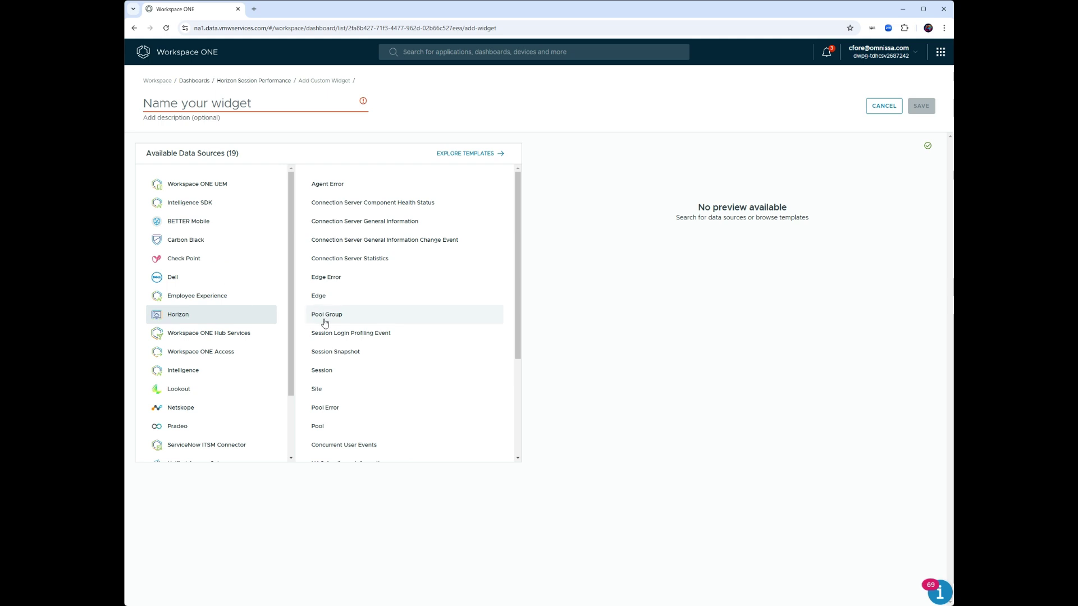
click(340, 370)
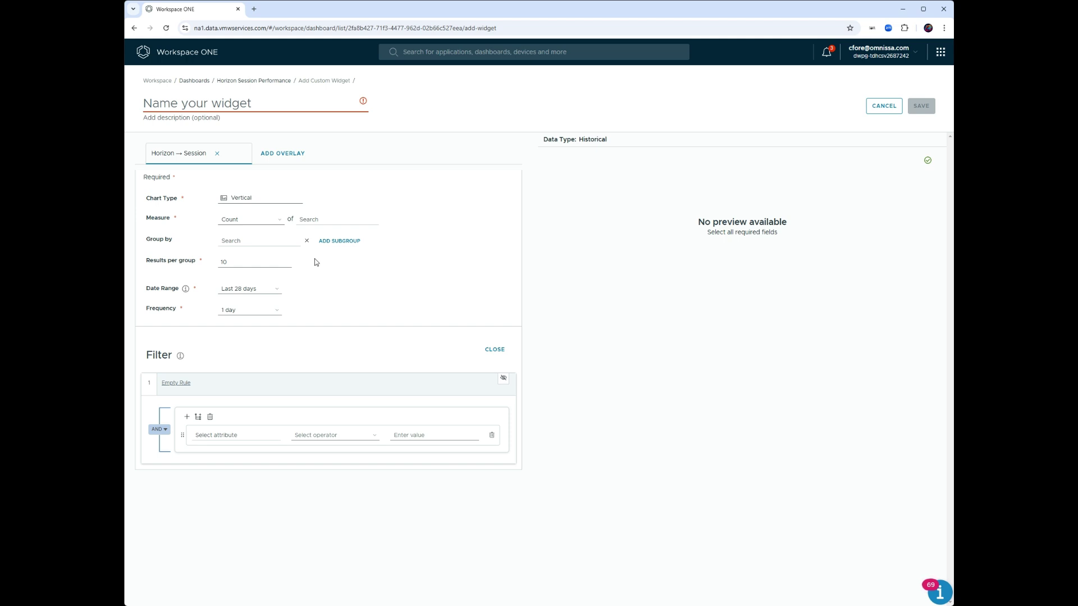
click(204, 104)
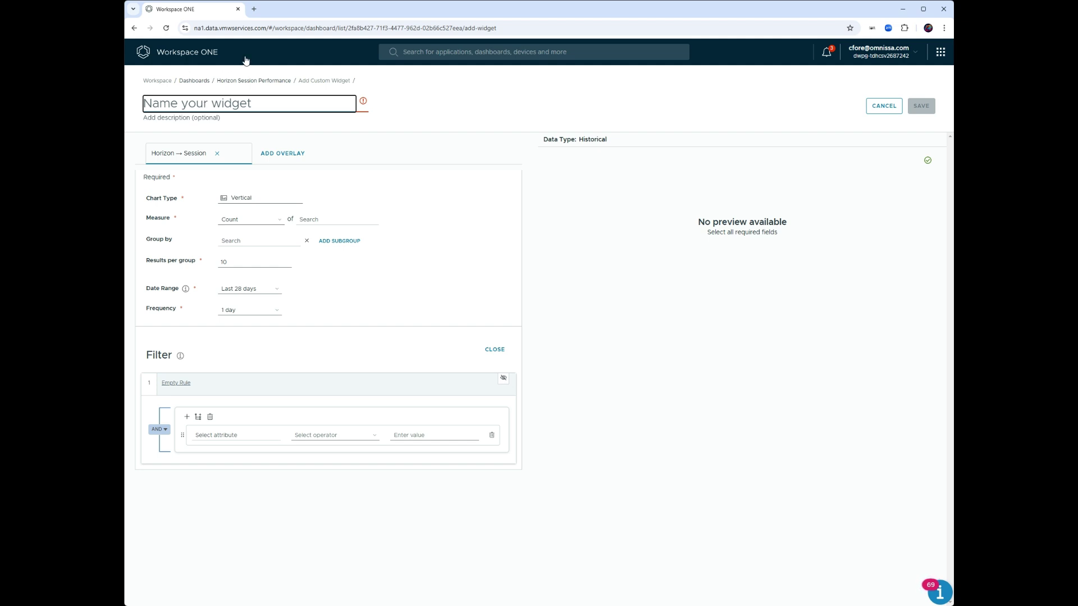
text(Proto)
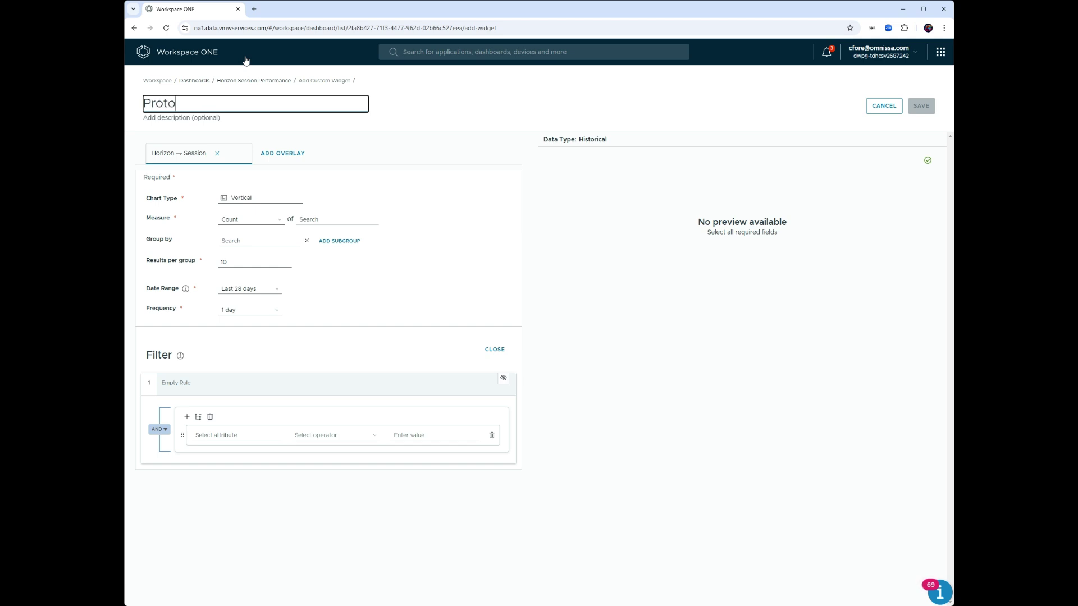
text(col Lantency)
Set the widget to a line chart measuring the Average of Protocol Latency
click(261, 202)
click(264, 237)
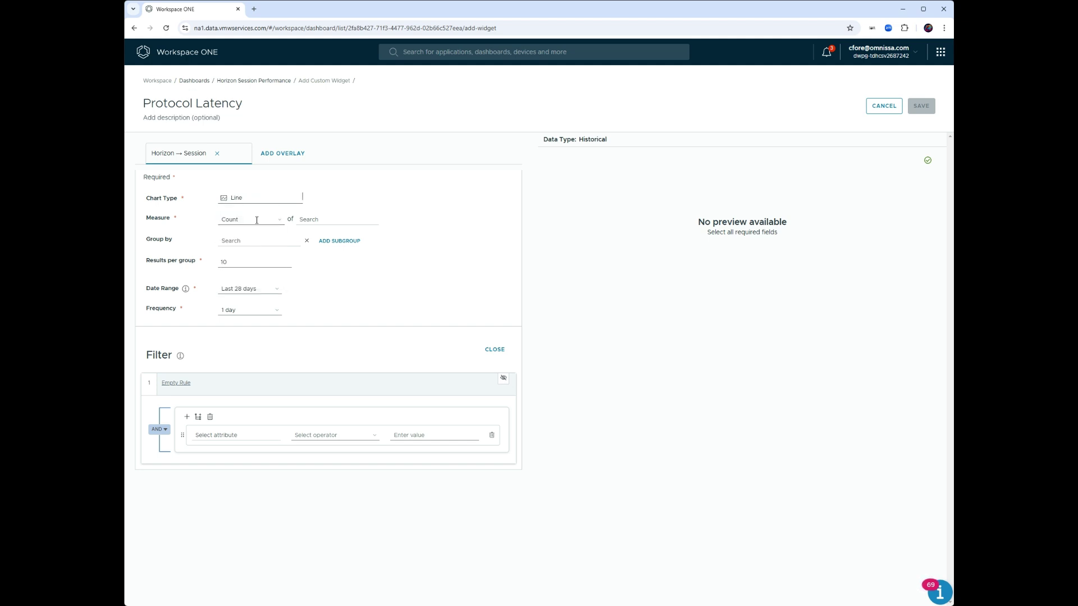
click(257, 219)
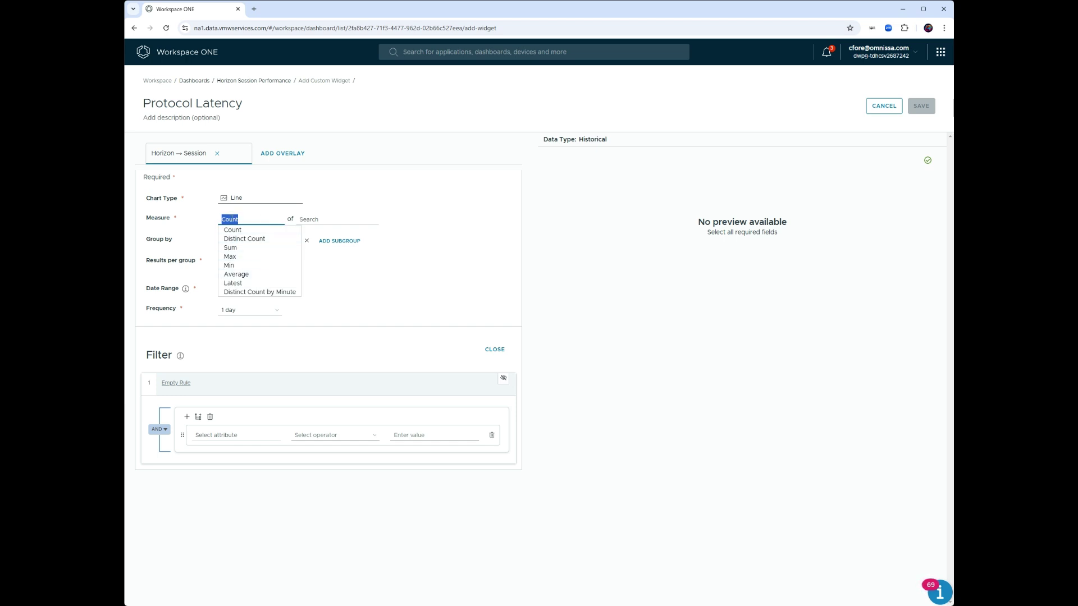
click(261, 280)
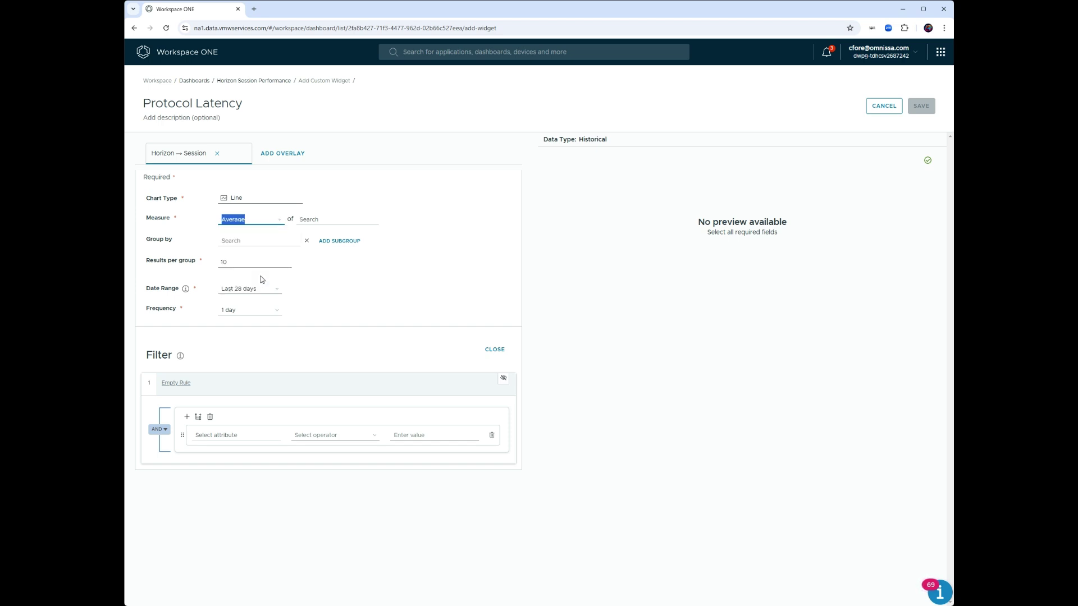
click(319, 219)
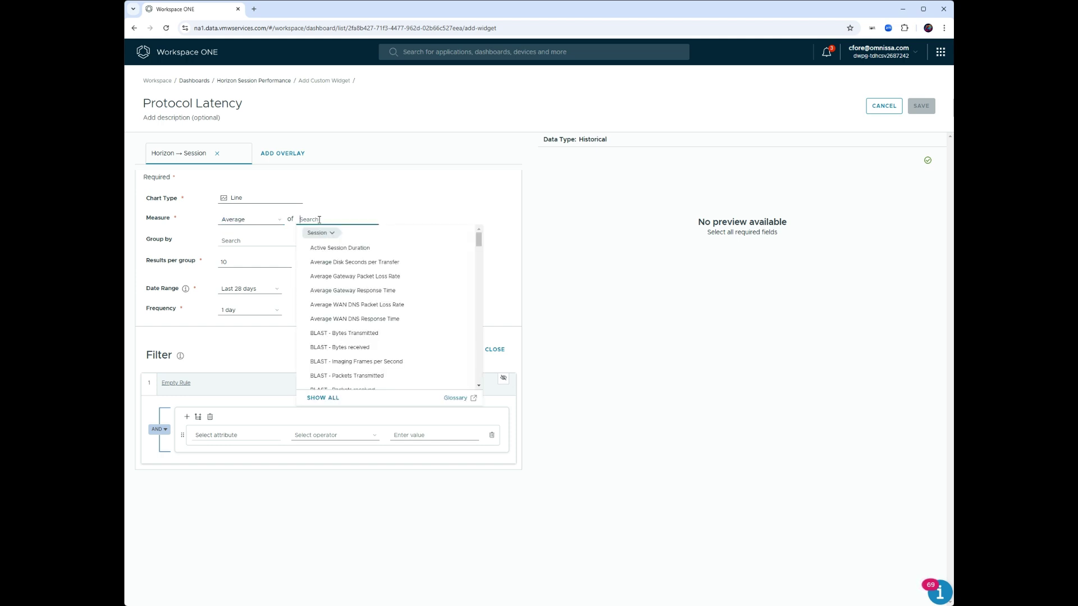
text(protocol)
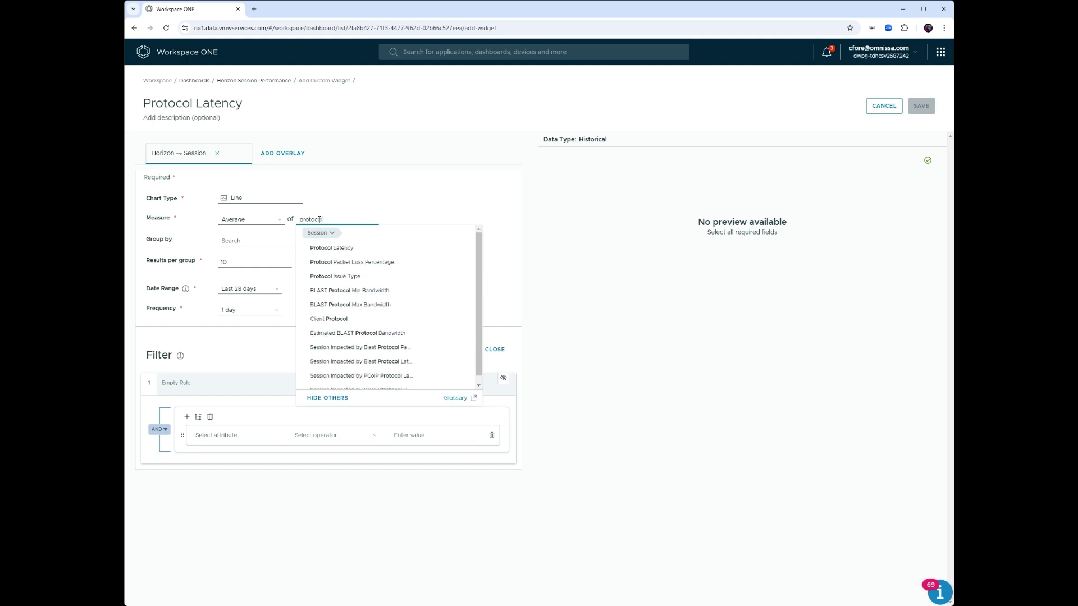
click(325, 248)
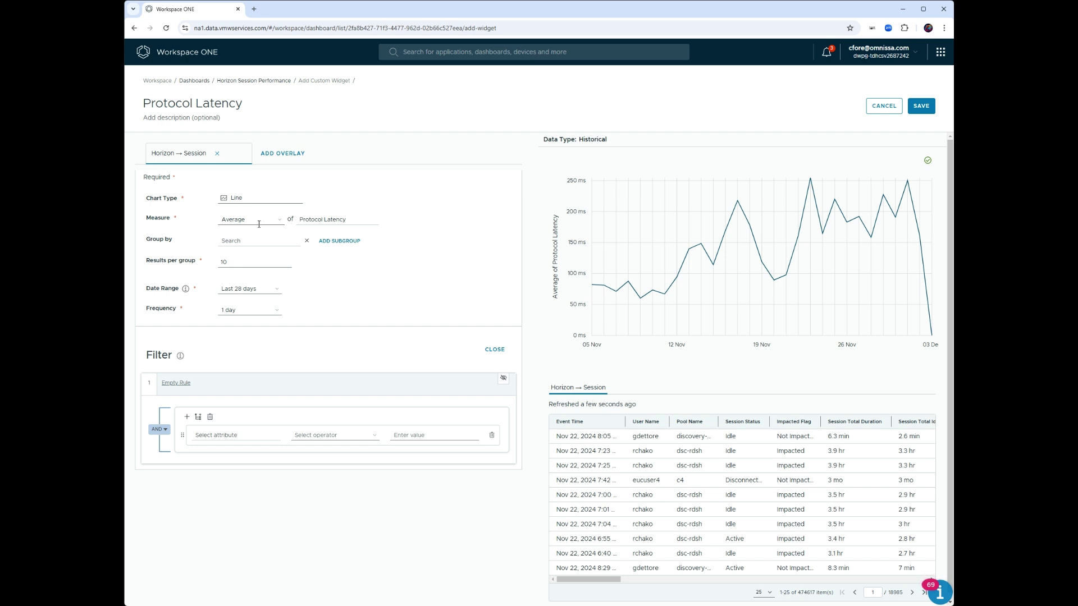
Try the Last 7 days and Last 14 days date ranges on the chart and return to Last 28 days
click(276, 289)
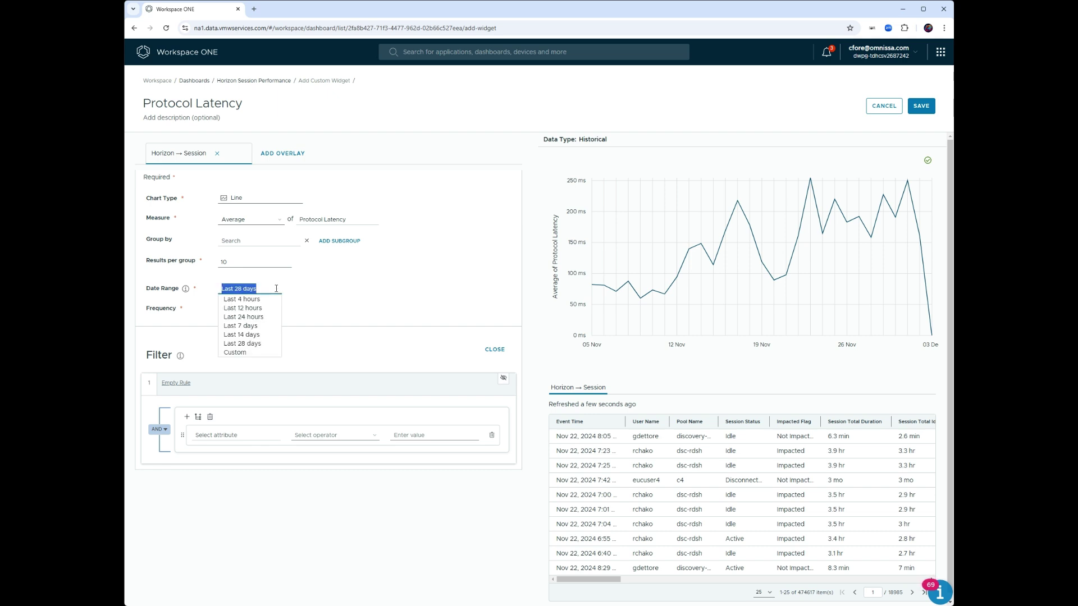
click(266, 326)
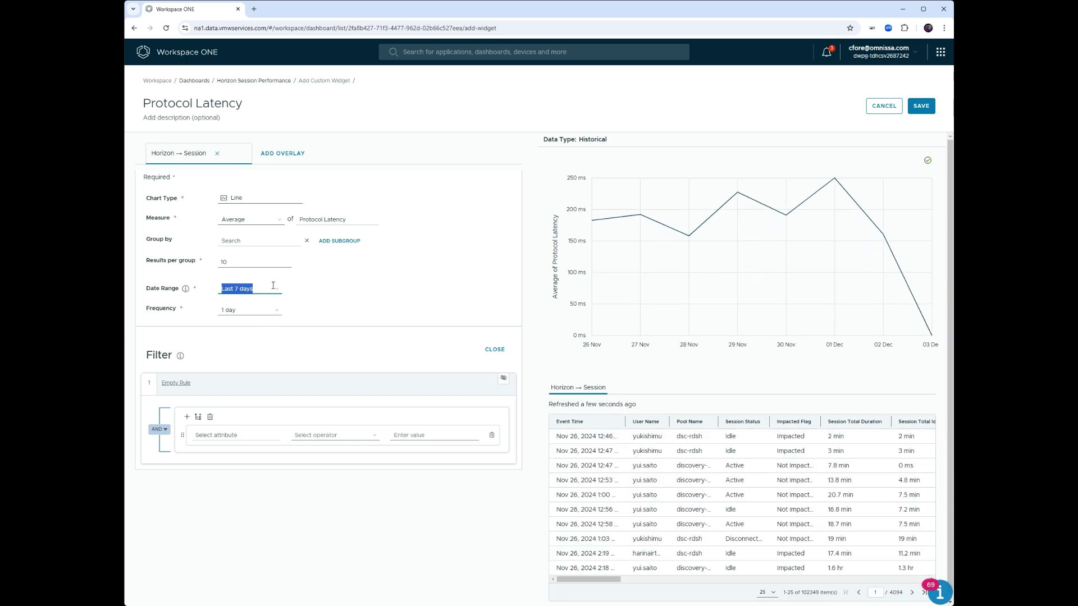
click(274, 286)
click(252, 337)
click(264, 289)
click(260, 346)
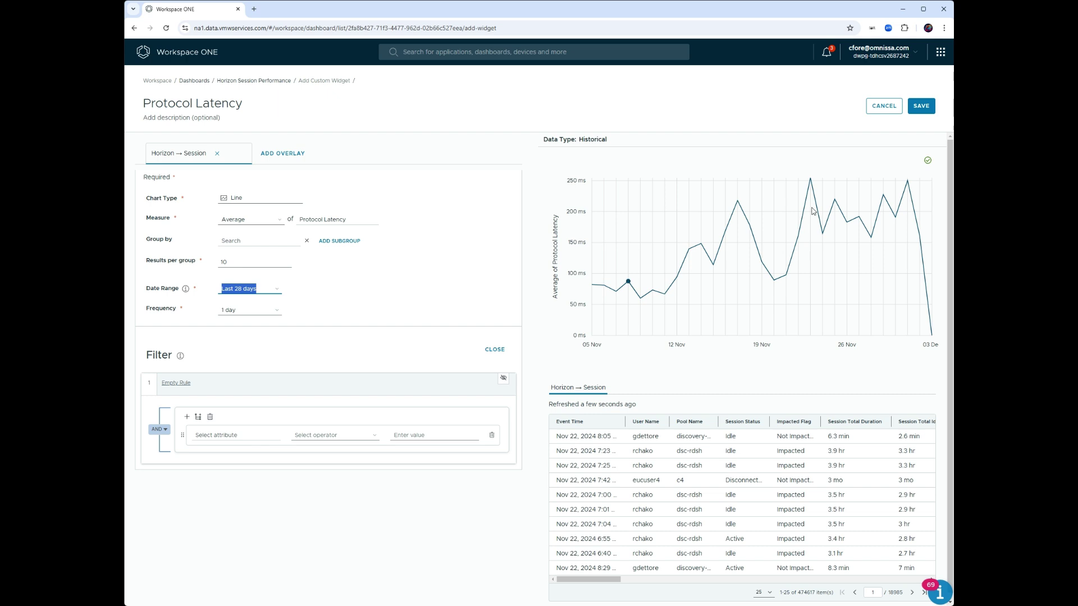
Save the Protocol Latency widget to the dashboard
click(921, 105)
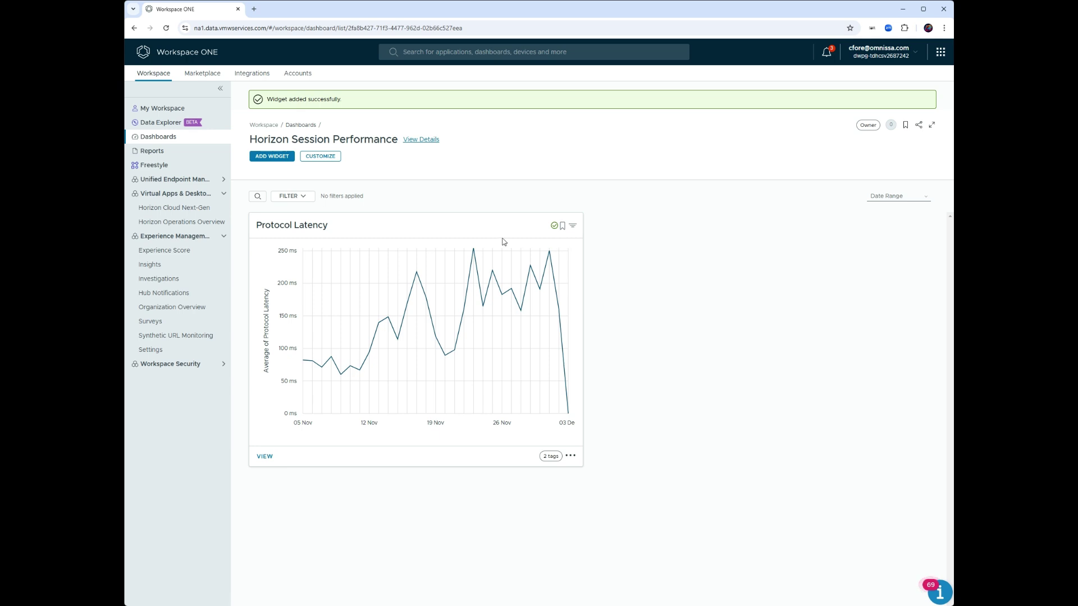
mouse_move(504, 256)
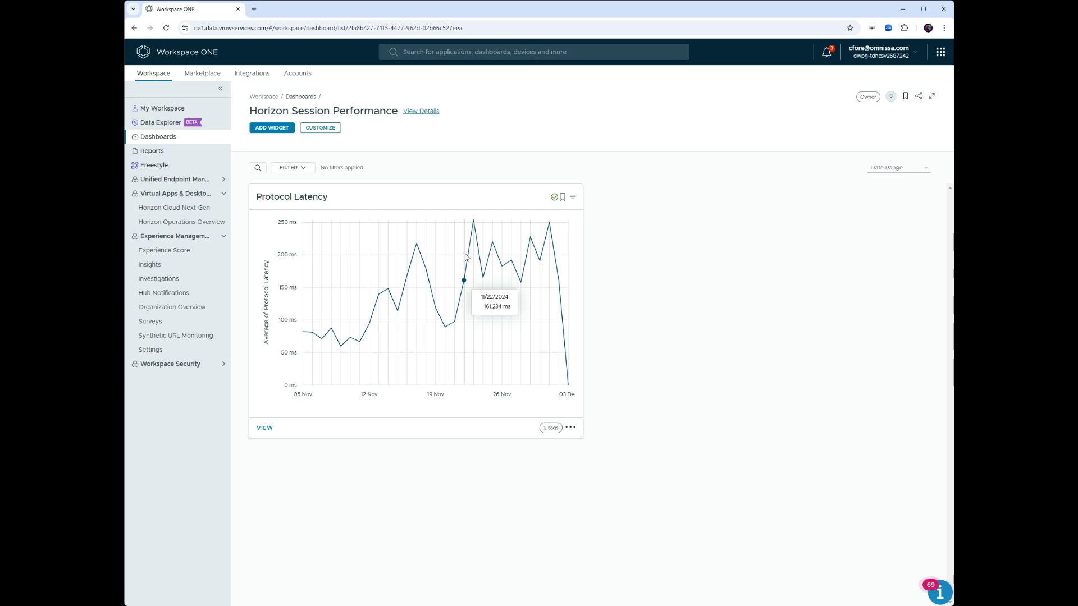
Start a second custom widget on the dashboard using the Horizon Session data source
click(284, 129)
click(179, 315)
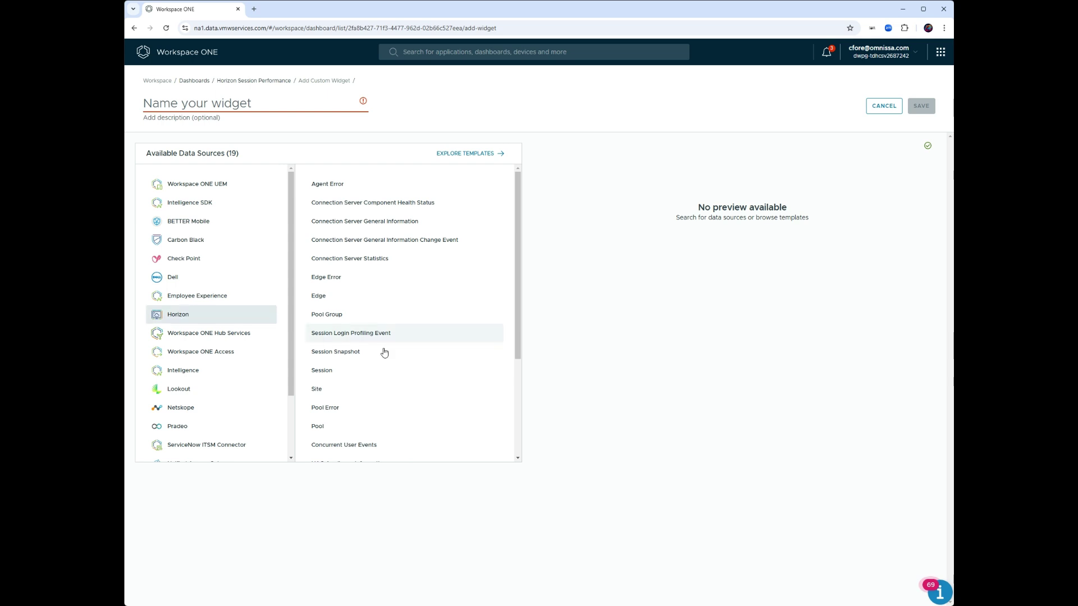
click(342, 371)
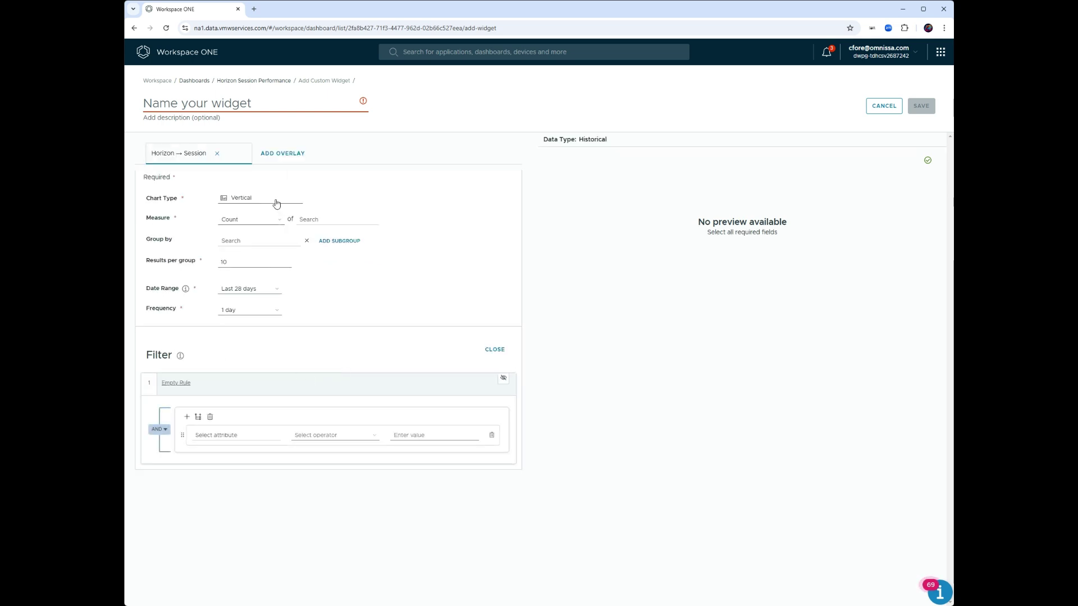
Configure the second widget as a line chart measuring the Average of Average WAN DNS Response Time
click(317, 222)
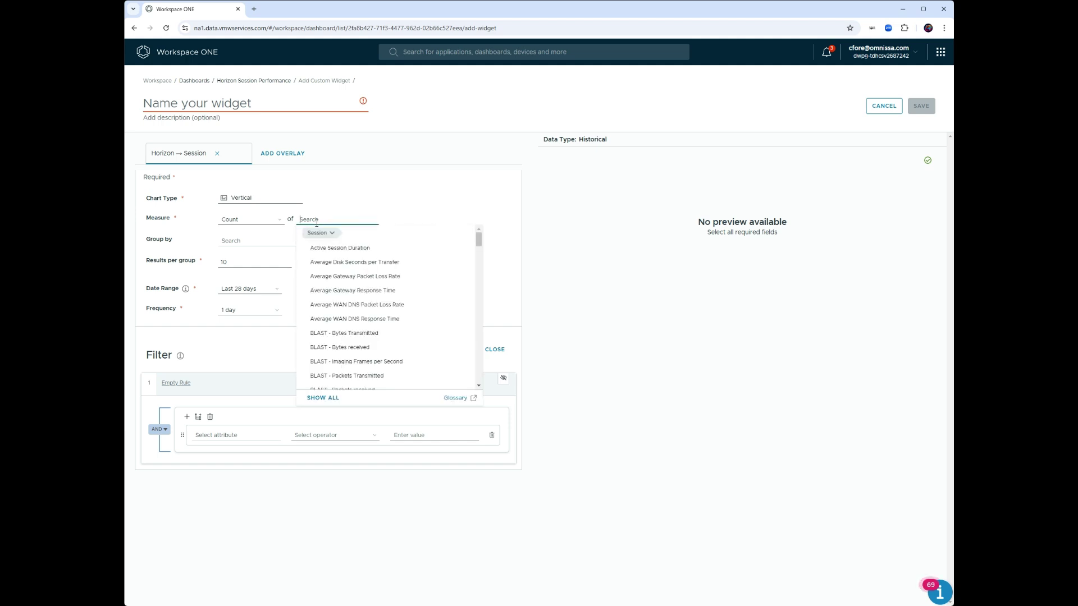
text(wan)
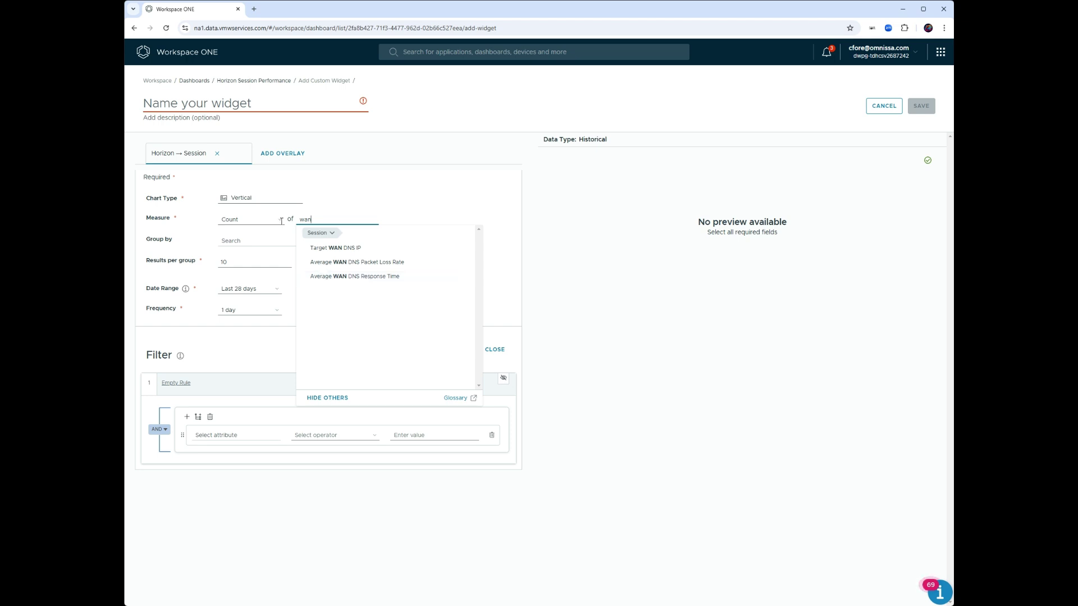
click(237, 219)
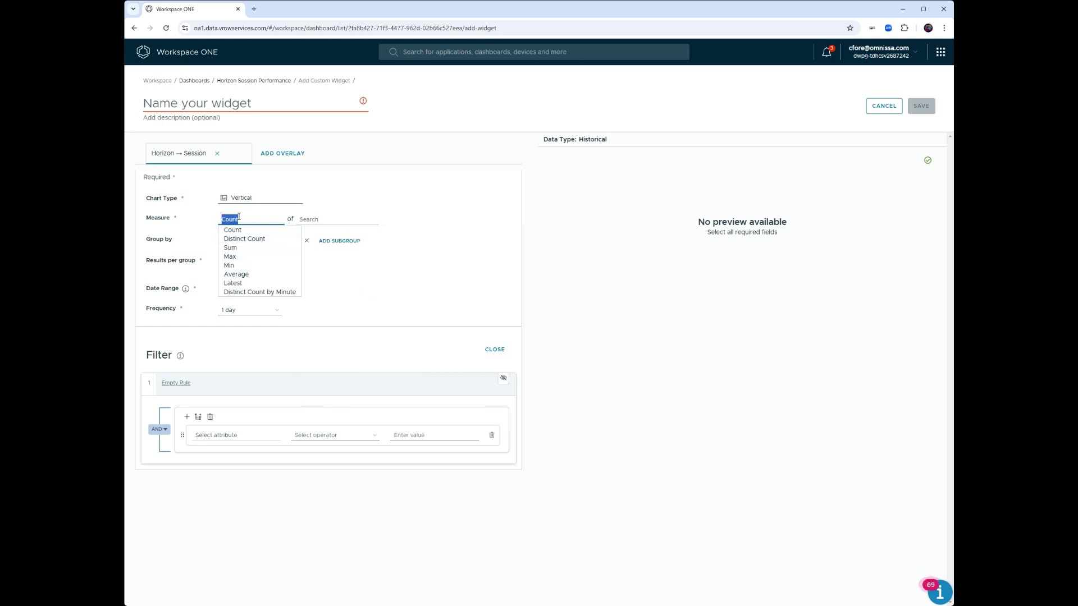
click(250, 275)
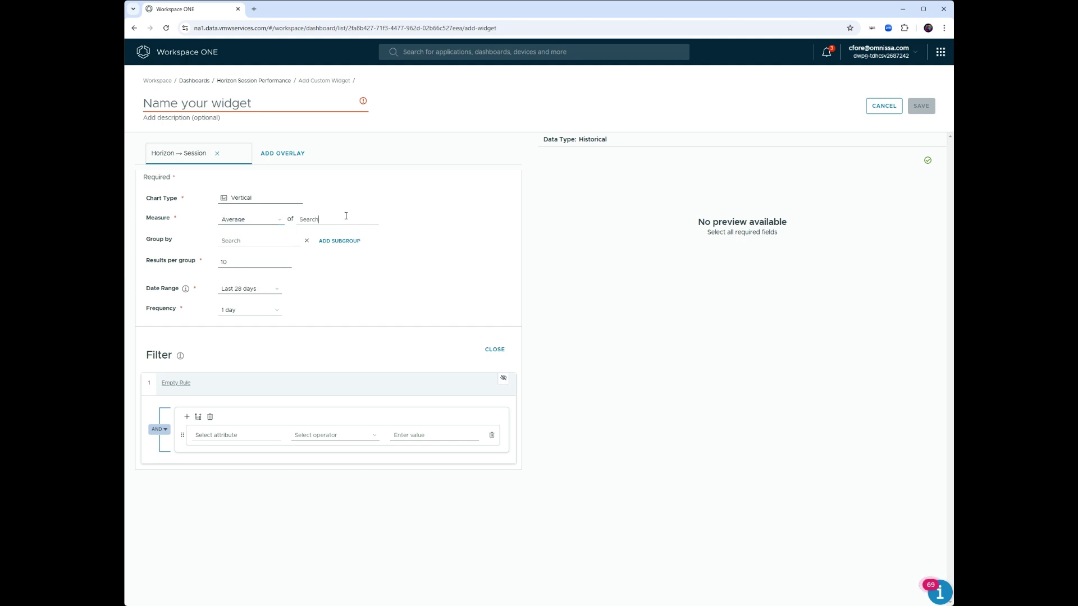
click(331, 217)
text(wan)
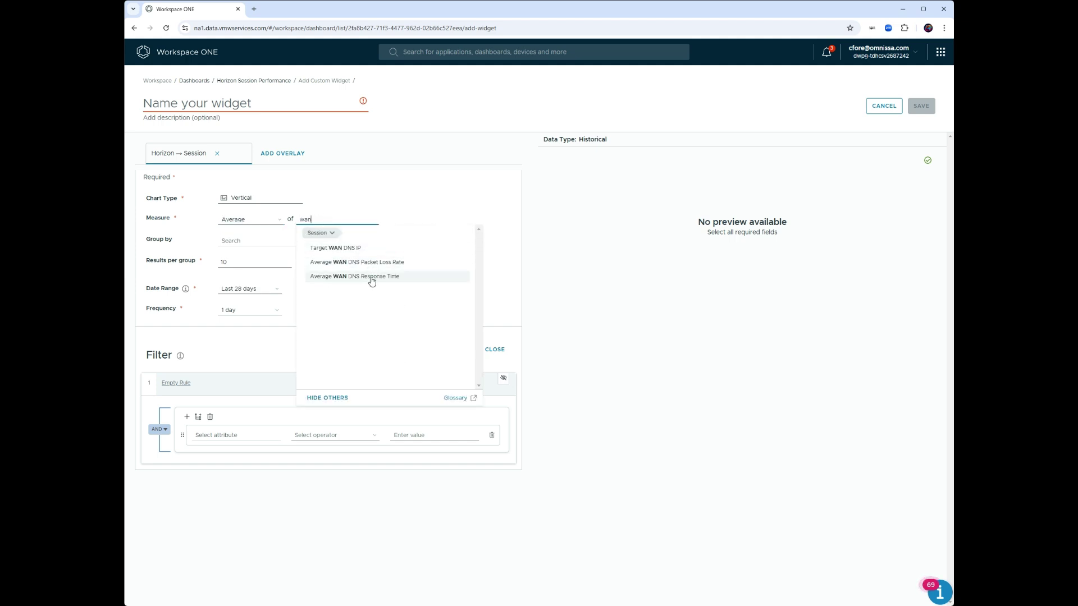
click(371, 277)
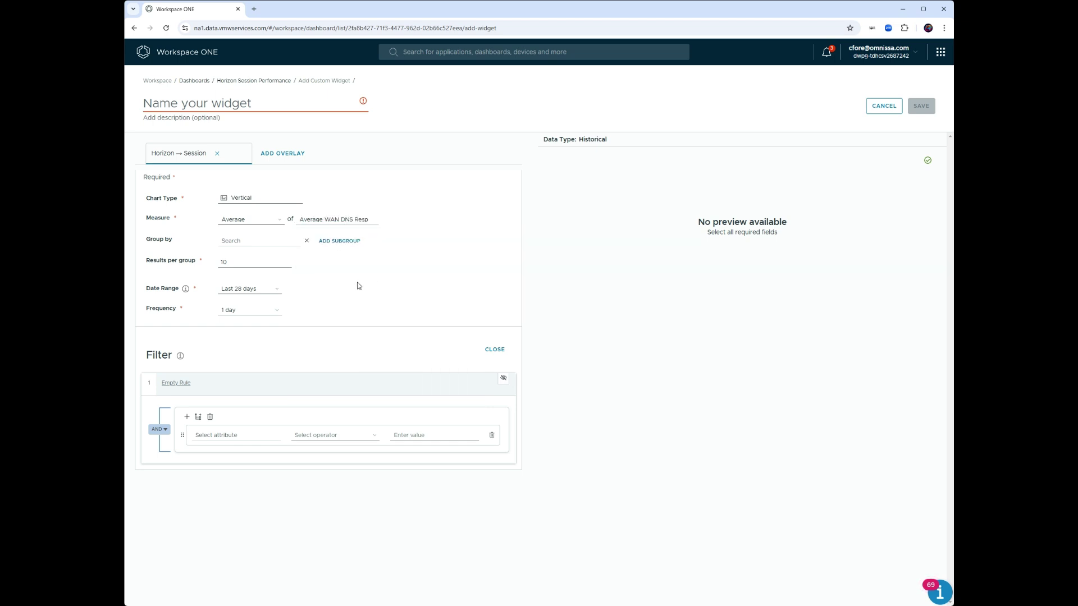
click(260, 199)
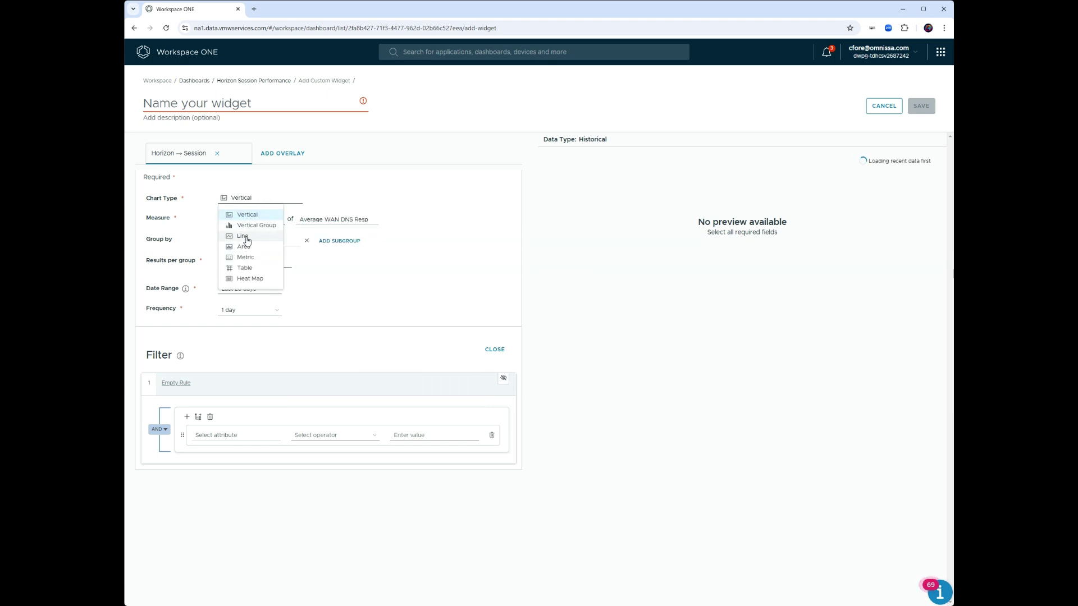
click(245, 237)
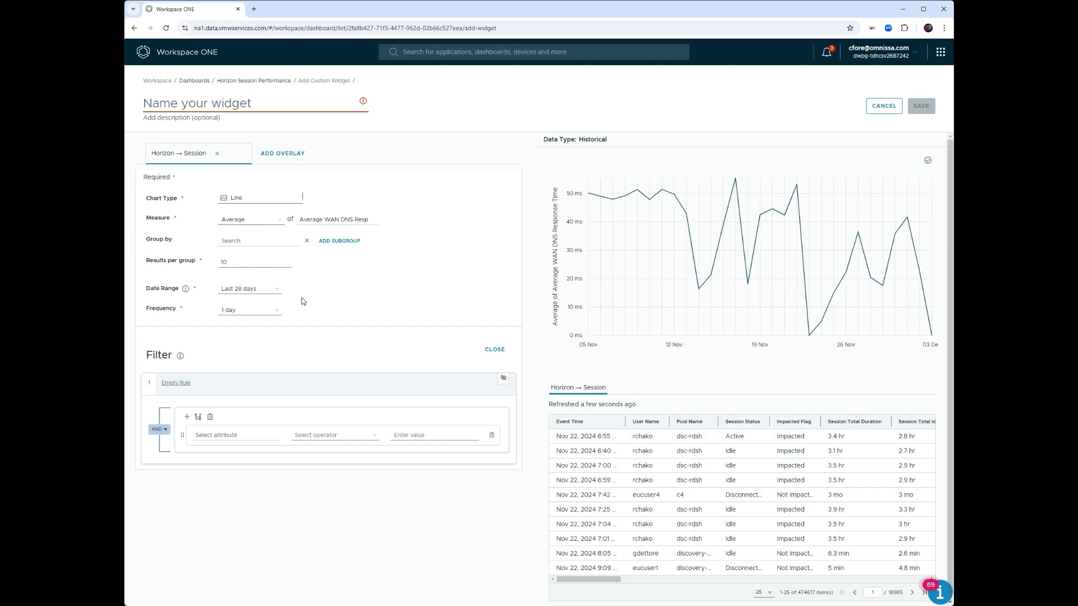
Name the widget "Avg WAN Latency" and save it to the dashboard
click(236, 103)
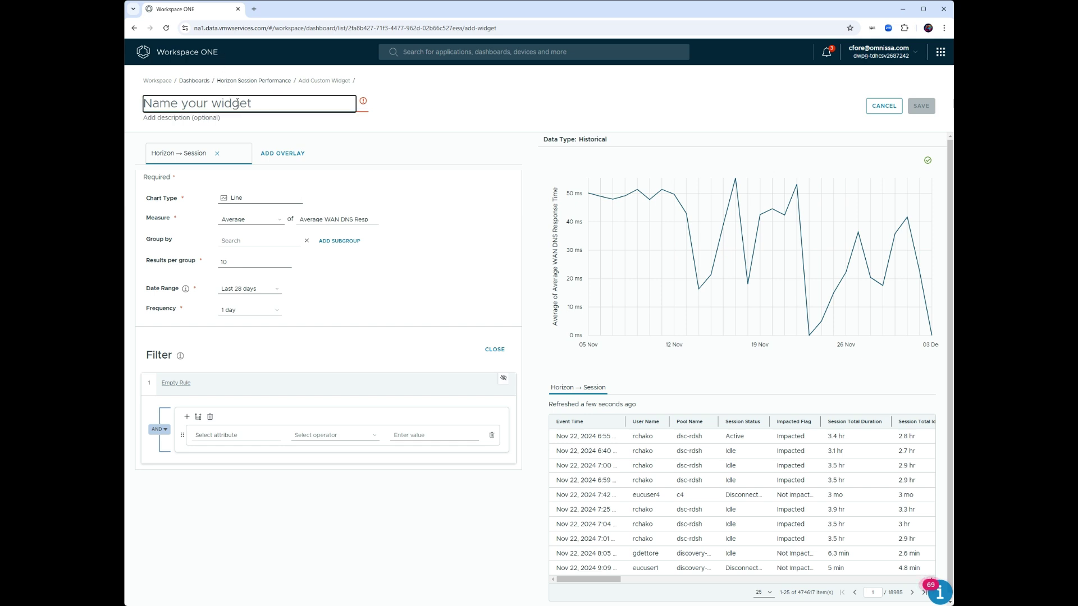
text(Avg WANB)
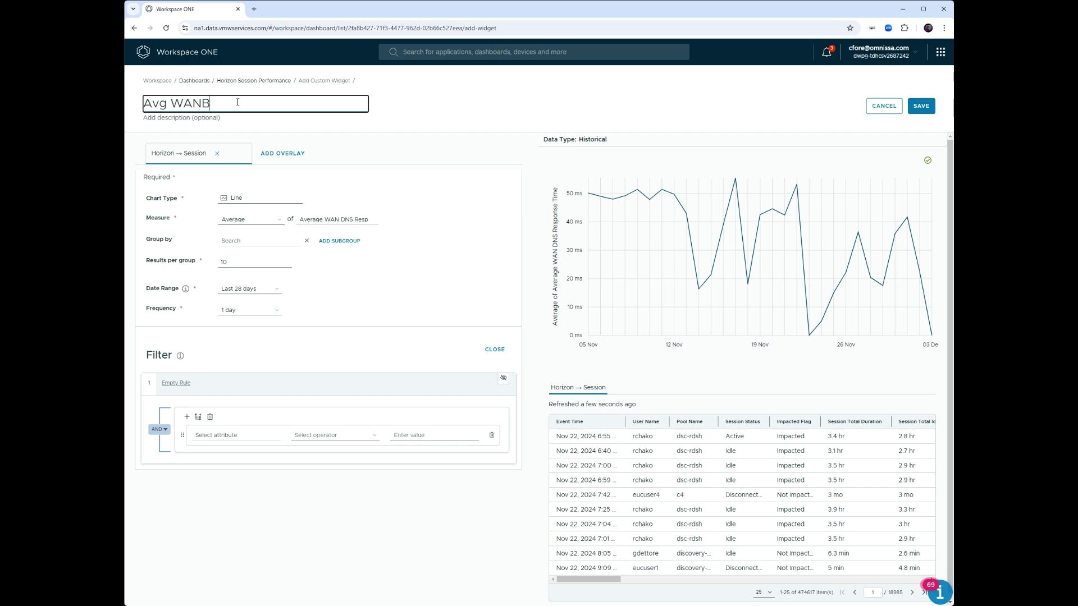
key(BackSpace)
text(Latency)
click(930, 111)
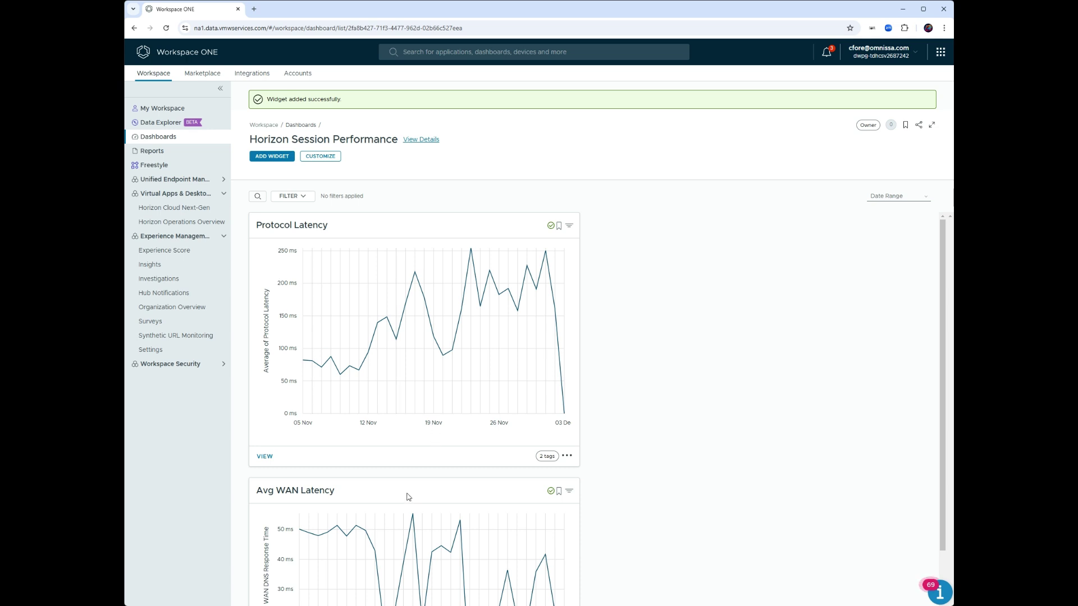
Customize the layout by placing Avg WAN Latency beside Protocol Latency at about half its height, and save the layout
scroll(609, 335, down, 3)
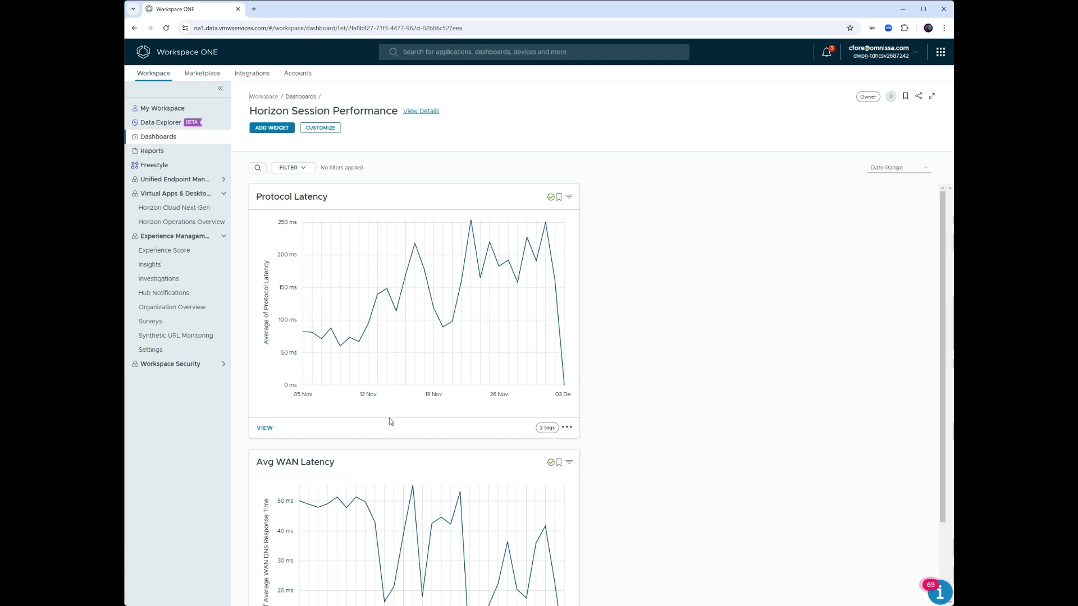
click(325, 129)
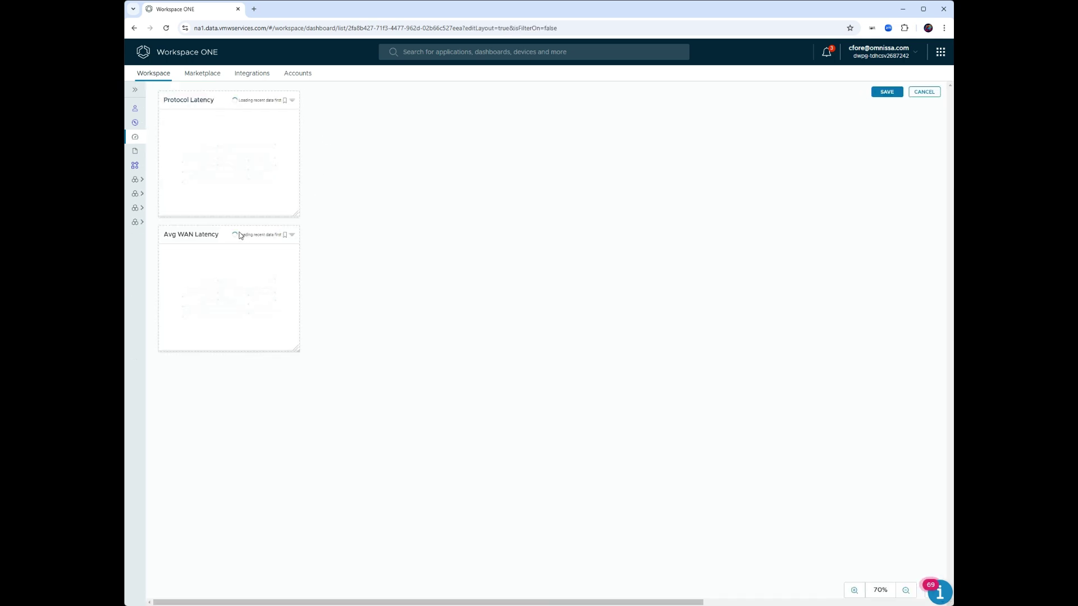
drag(224, 235, 355, 104)
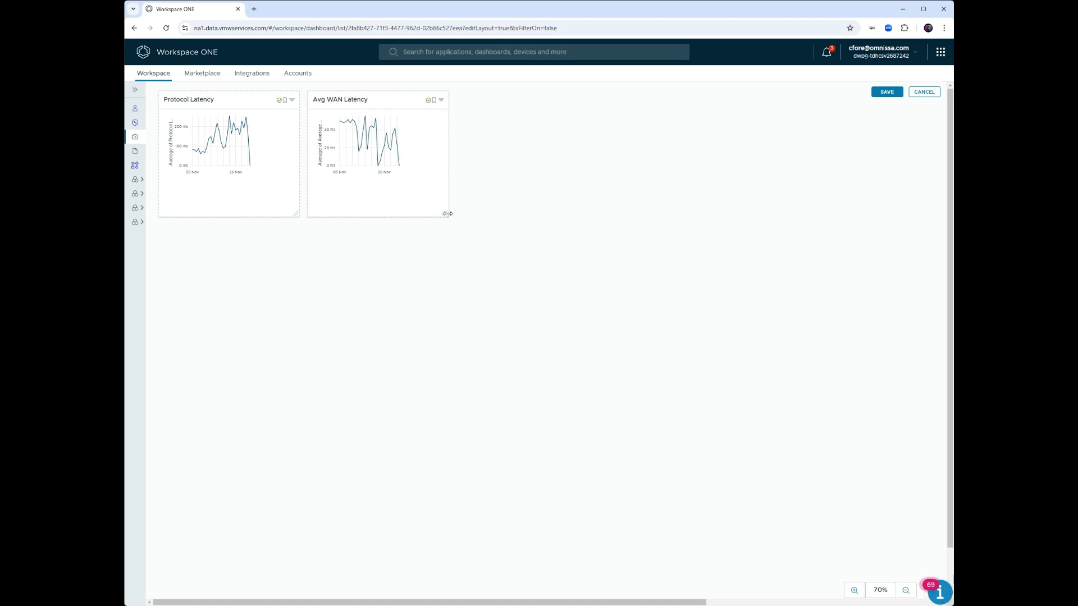
drag(444, 215, 439, 147)
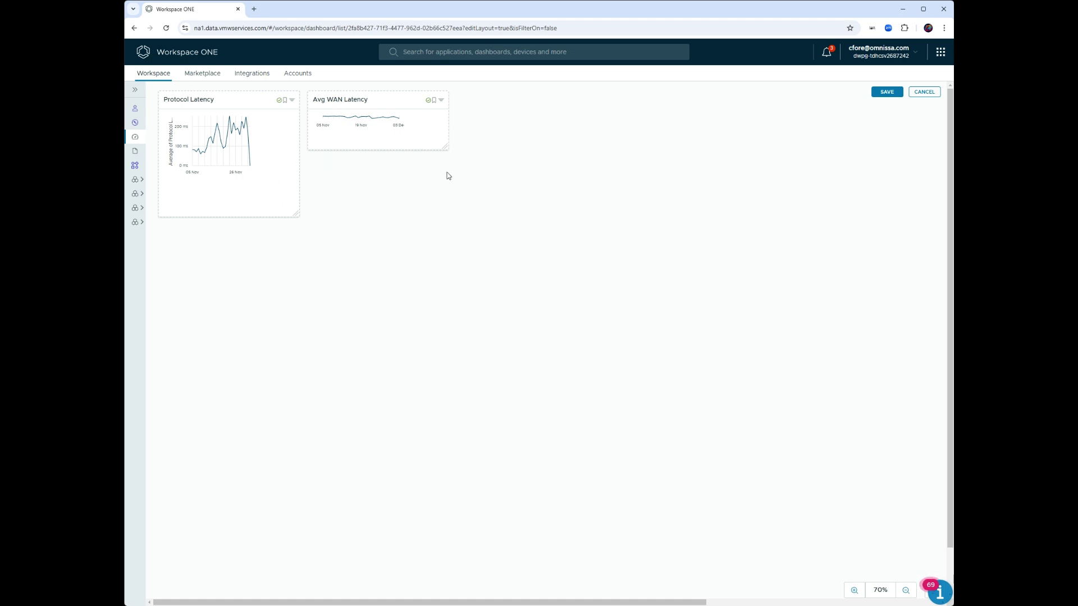
click(886, 93)
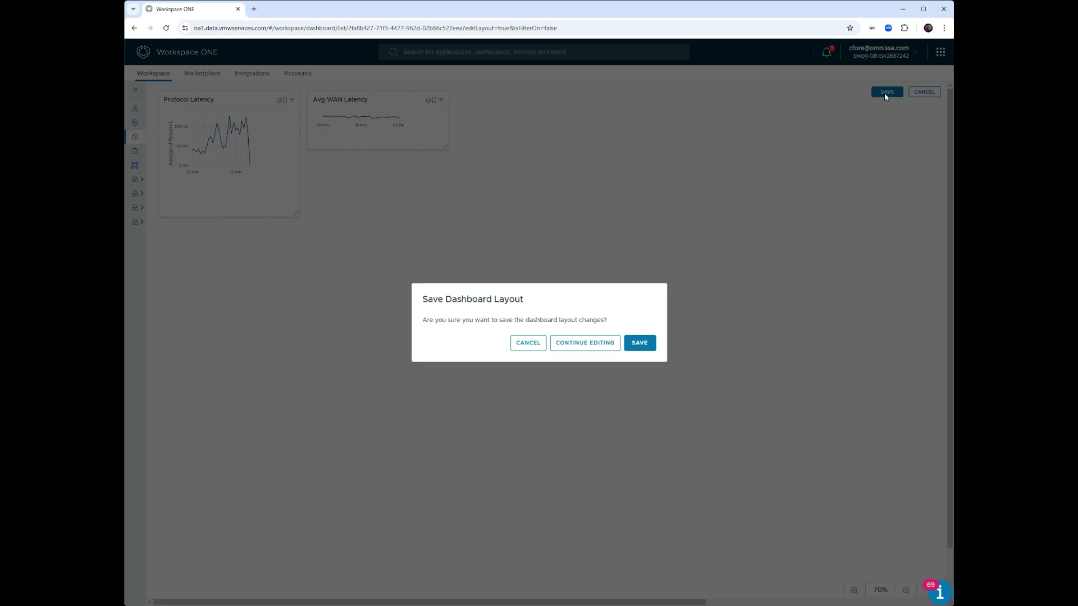
click(639, 343)
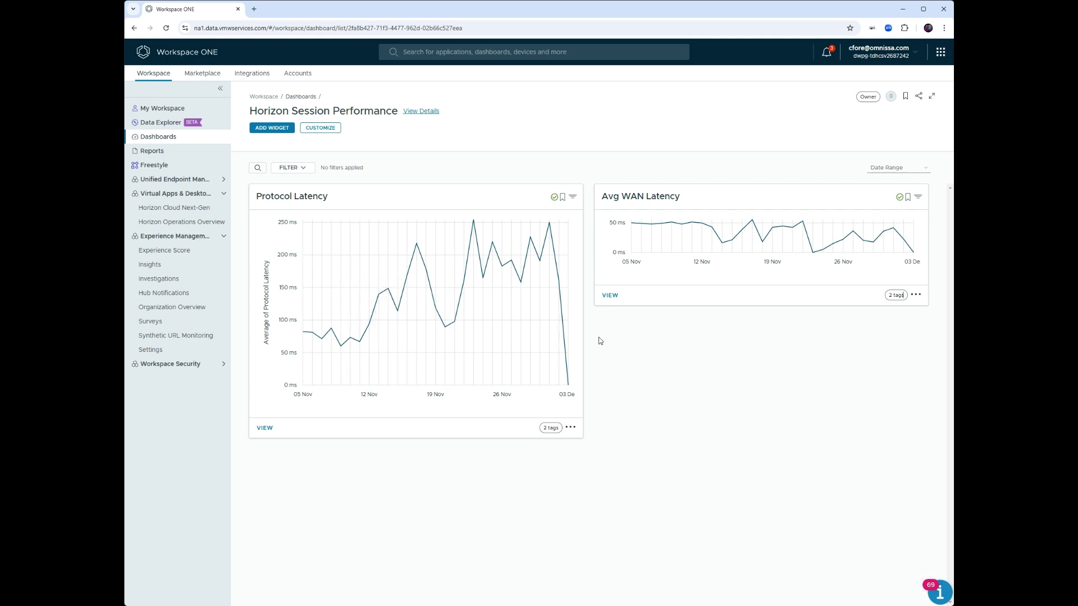
Add a custom Horizon Session widget as a line chart measuring the Average of Client WiFi Signal Strength
click(277, 129)
click(214, 224)
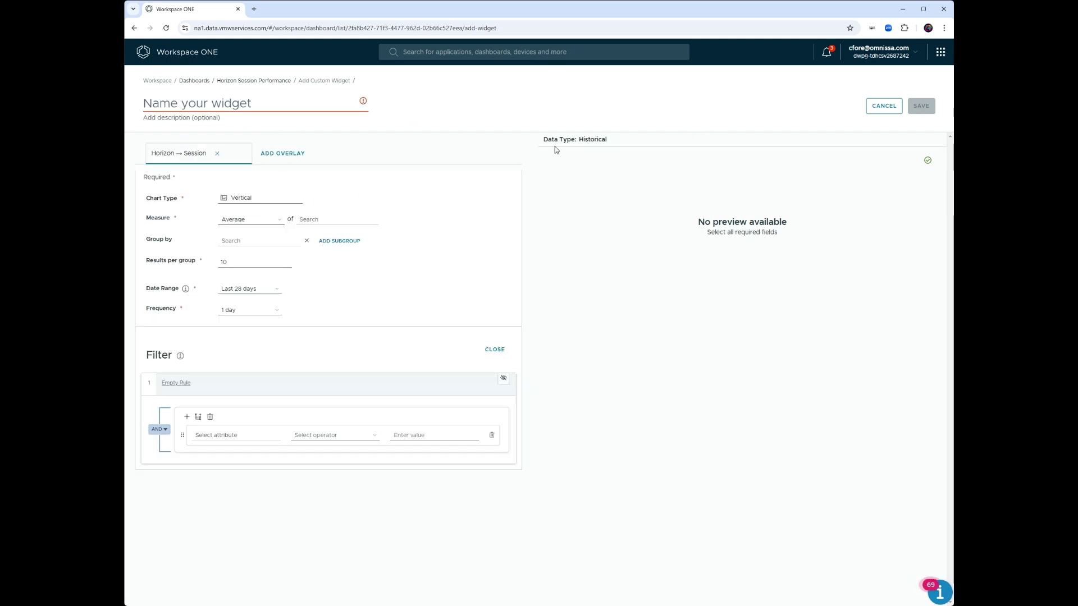
click(323, 219)
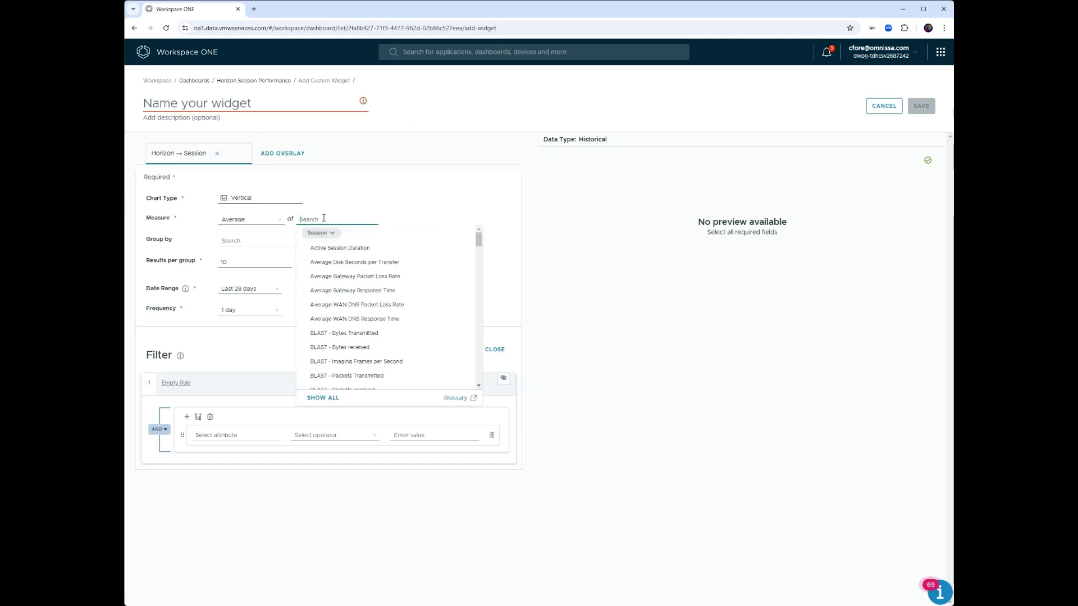
text(wi)
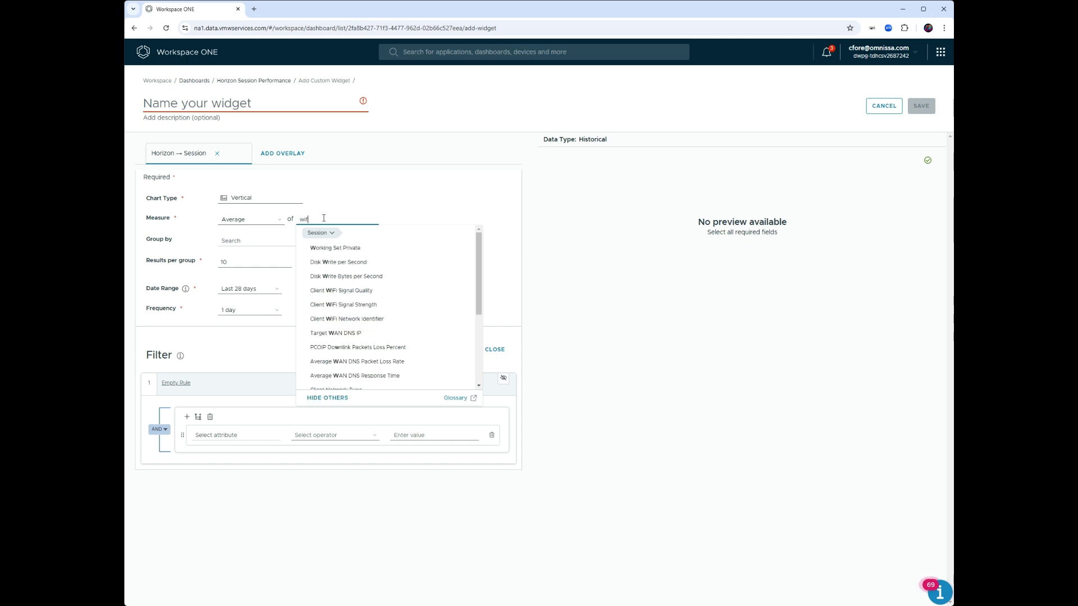
text(f)
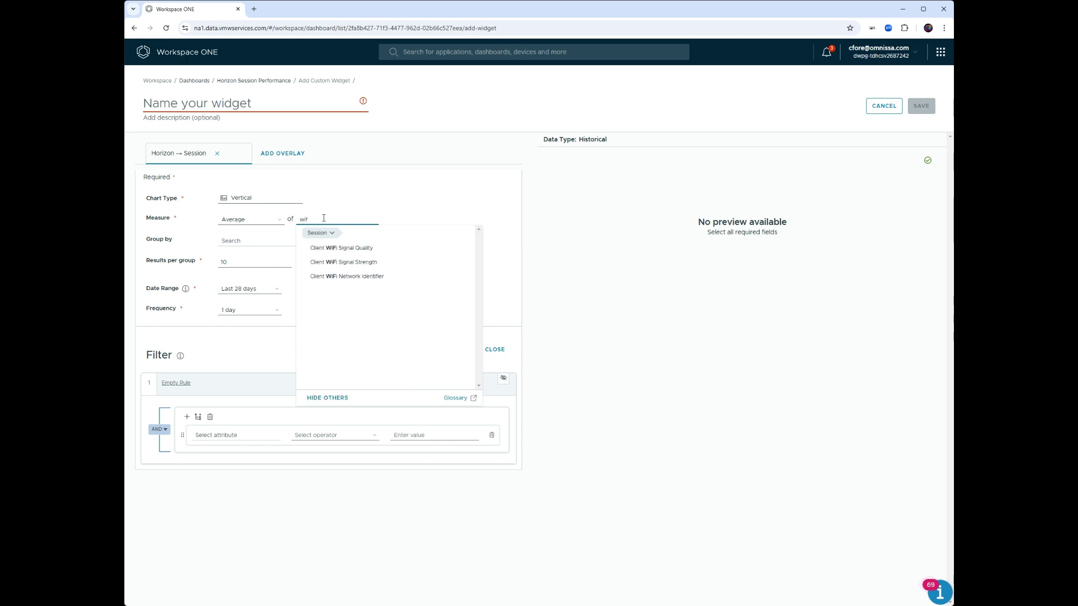
click(385, 266)
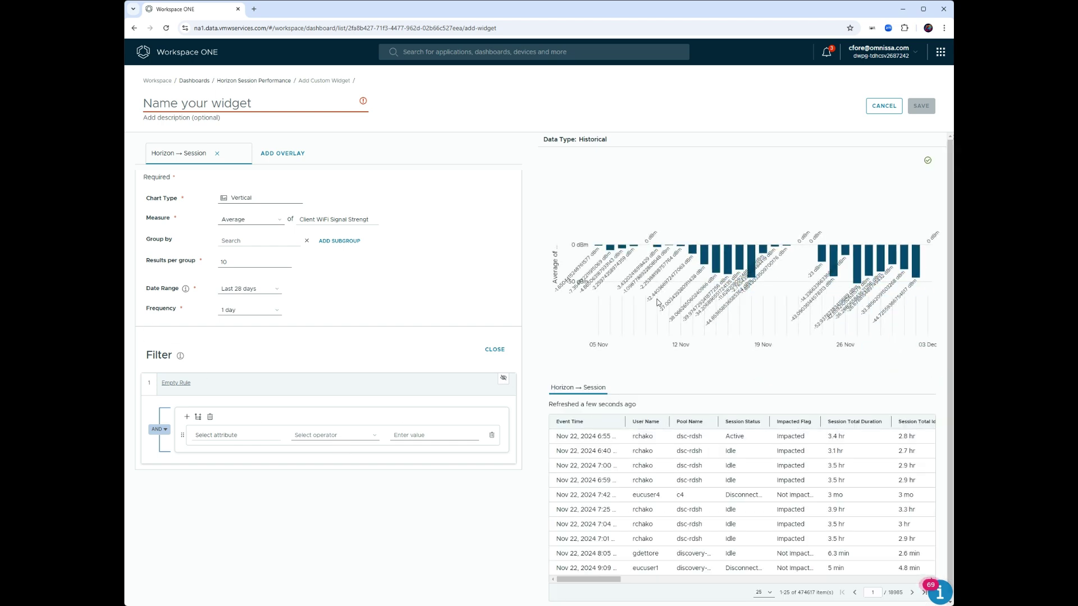
click(282, 200)
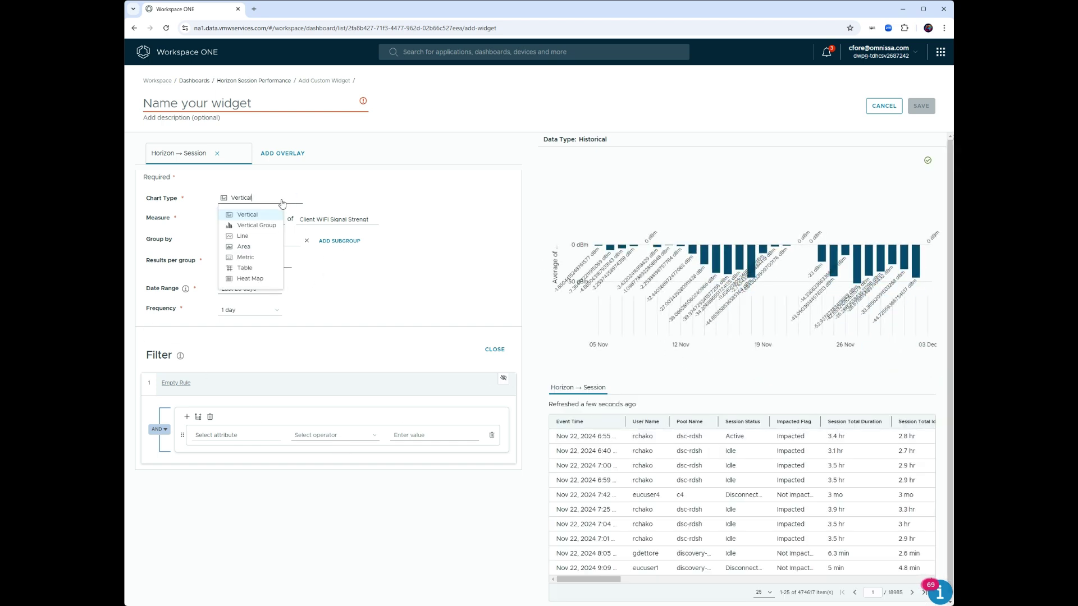
click(250, 236)
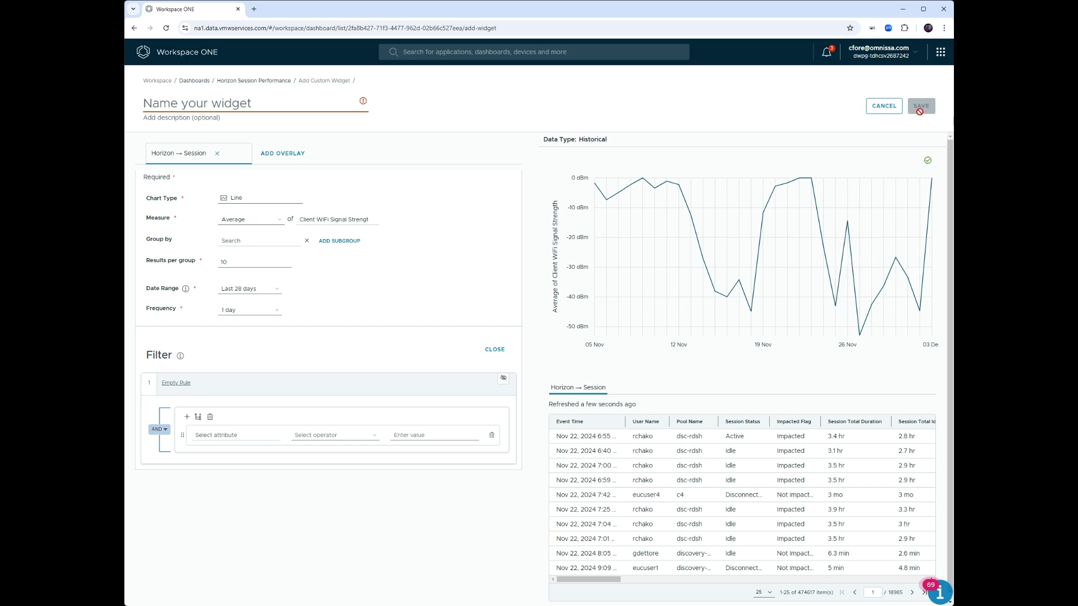
Name the widget "Avg Wifi Signal Strength" and save it to the dashboard
click(280, 97)
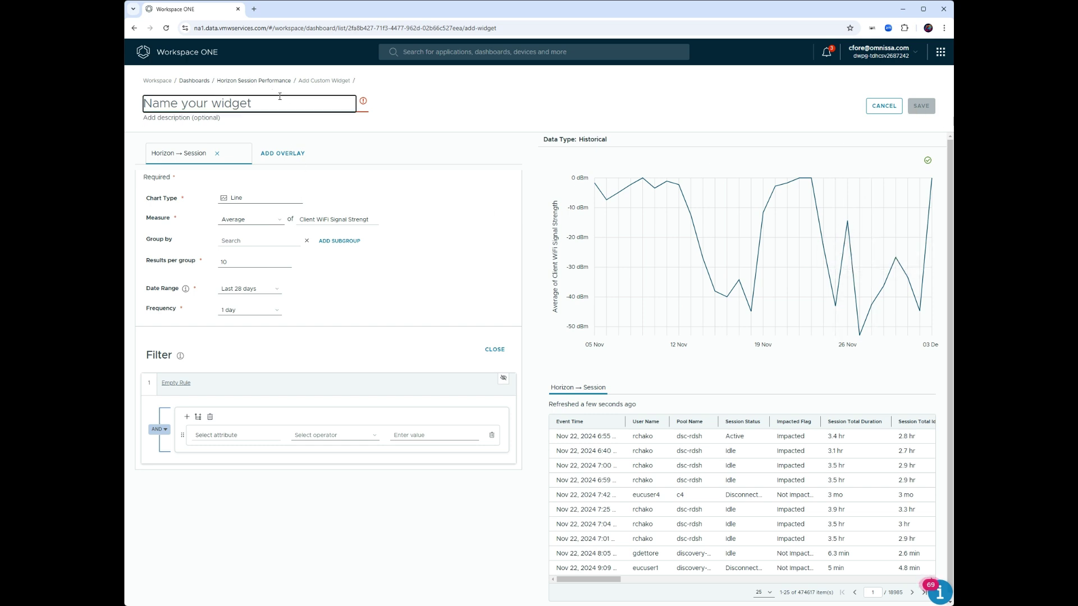
text(Wi)
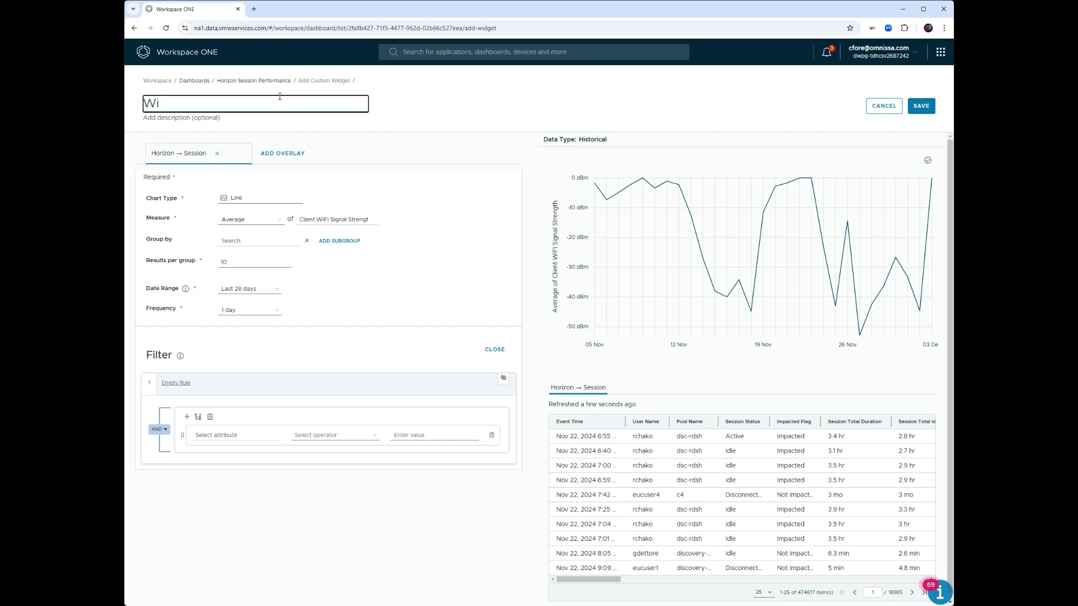
key(BackSpace)
key(BackSpace)
text(Avg Wifi Signal)
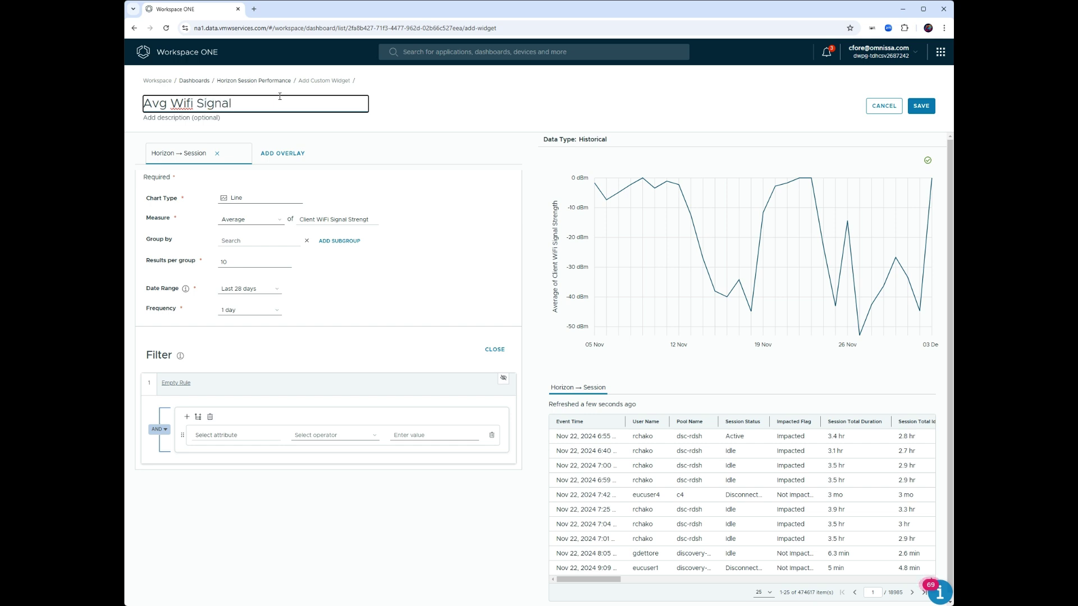
text( STren)
key(BackSpace)
key(BackSpace)
text(ength)
click(921, 106)
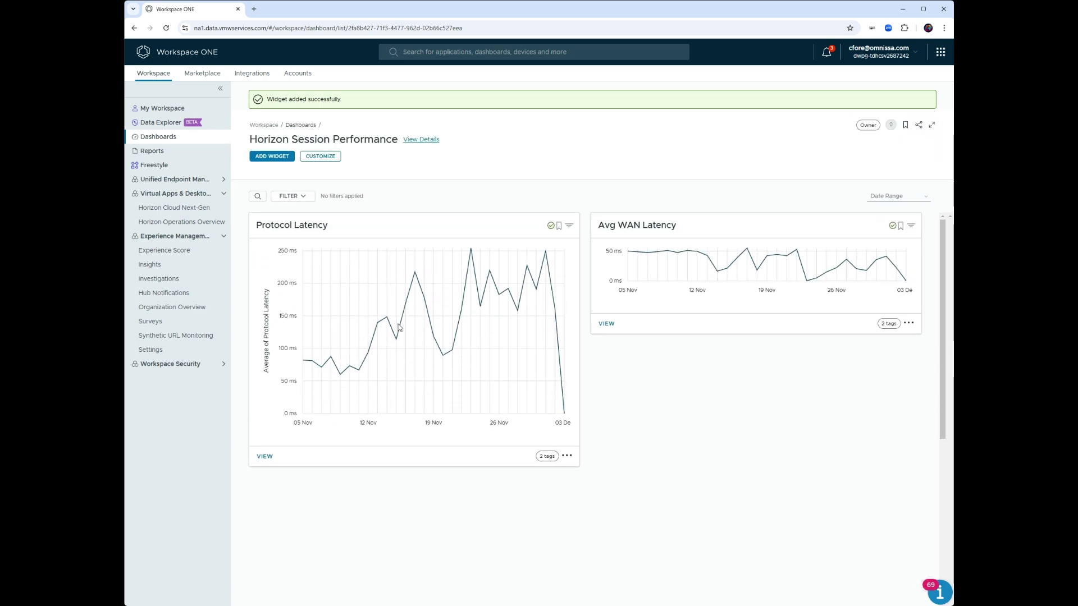
Place Avg Wifi Signal Strength directly below Avg WAN Latency, shrink it to end level with Protocol Latency, and save the layout
scroll(399, 327, down, 6)
scroll(400, 327, up, 7)
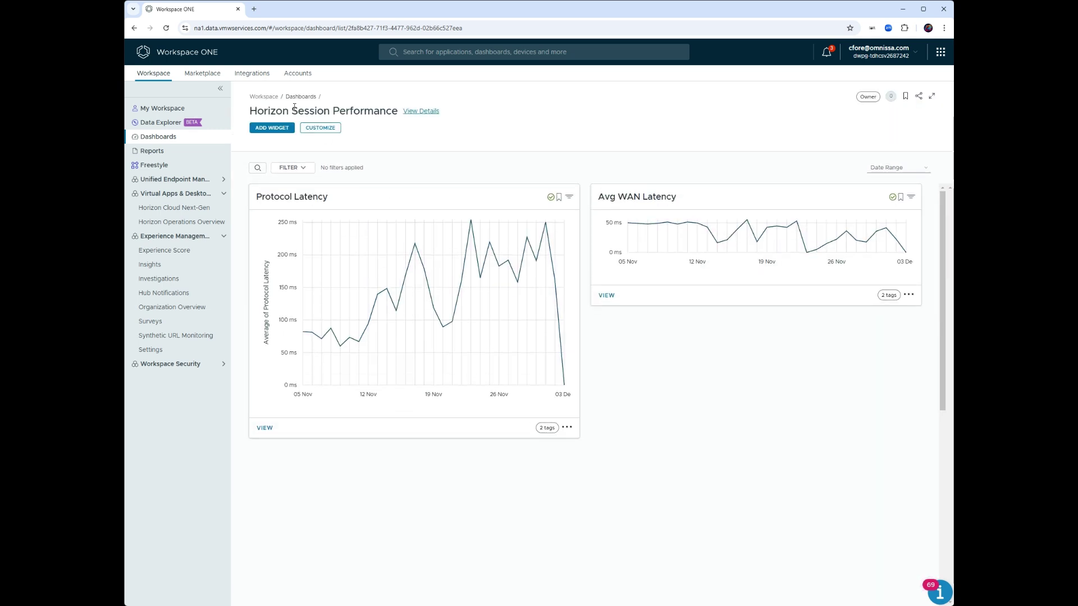
click(331, 133)
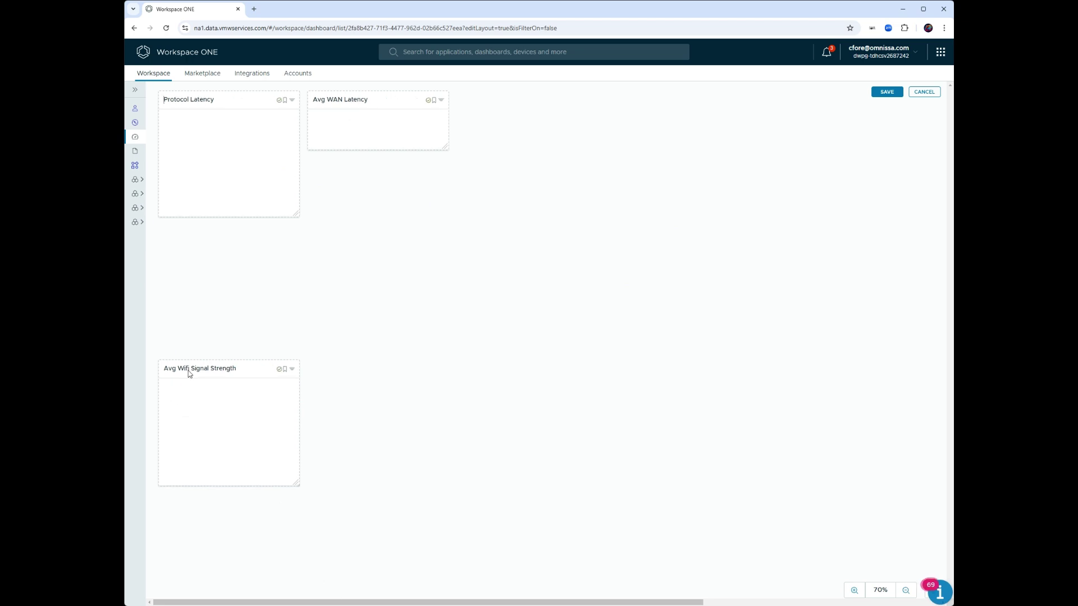
drag(190, 372, 344, 162)
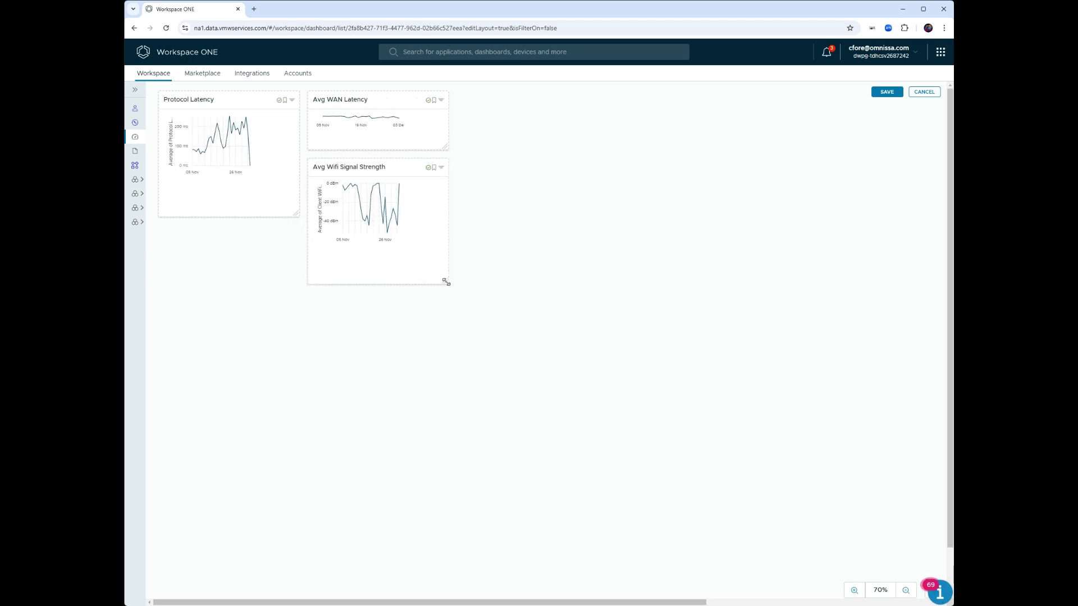
drag(446, 282, 449, 213)
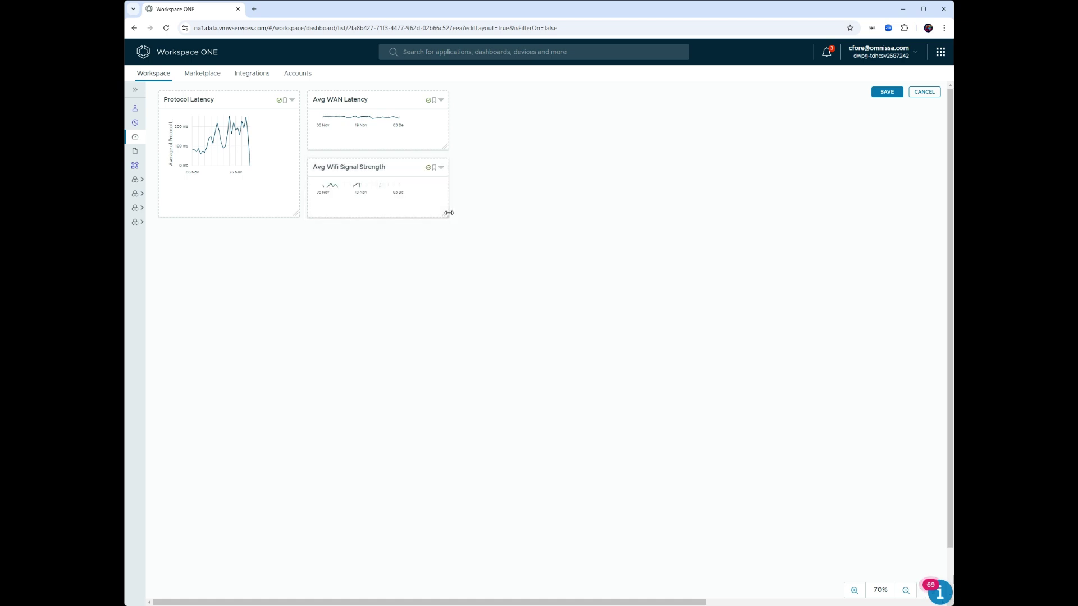
click(889, 93)
click(637, 343)
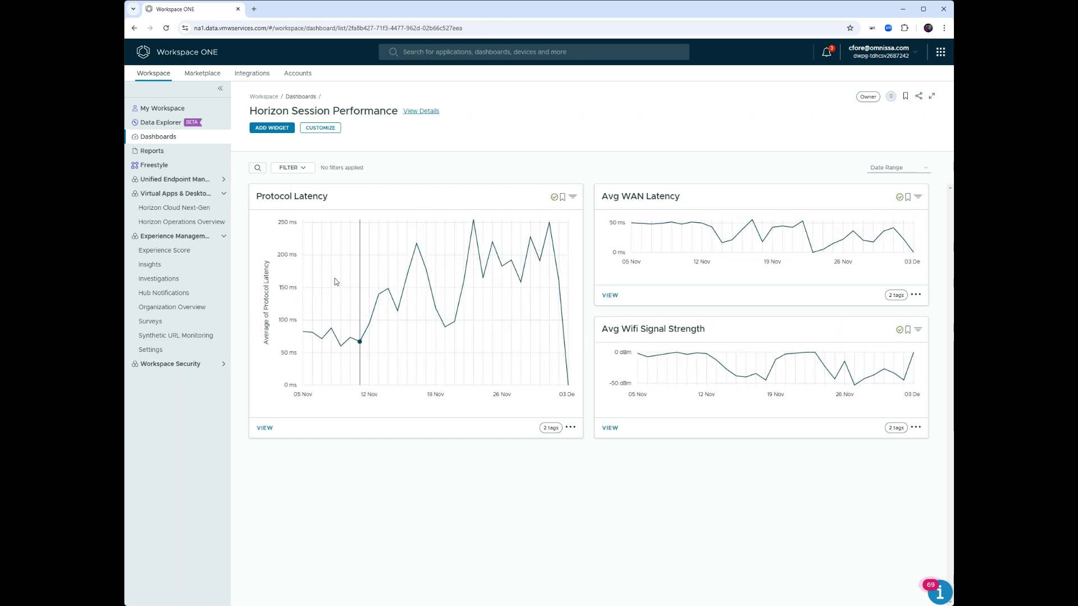
Examine individual data points on the protocol latency, WAN latency and WiFi signal charts for related trends
mouse_move(404, 293)
mouse_move(803, 227)
mouse_move(703, 358)
mouse_move(770, 382)
mouse_move(791, 368)
Start another custom widget on the dashboard using the Horizon Session data source
click(259, 129)
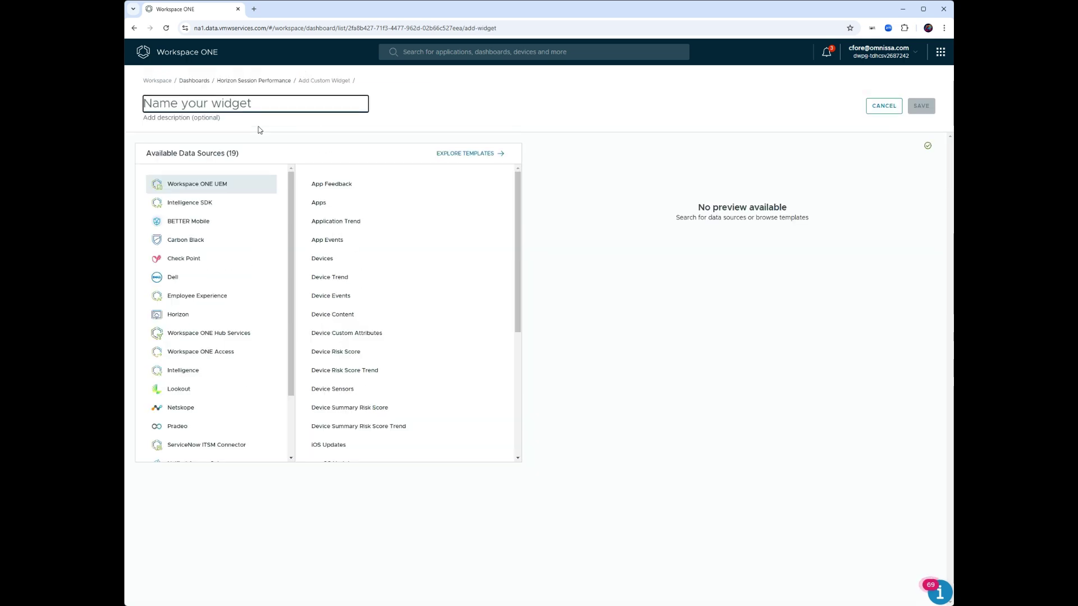
click(199, 319)
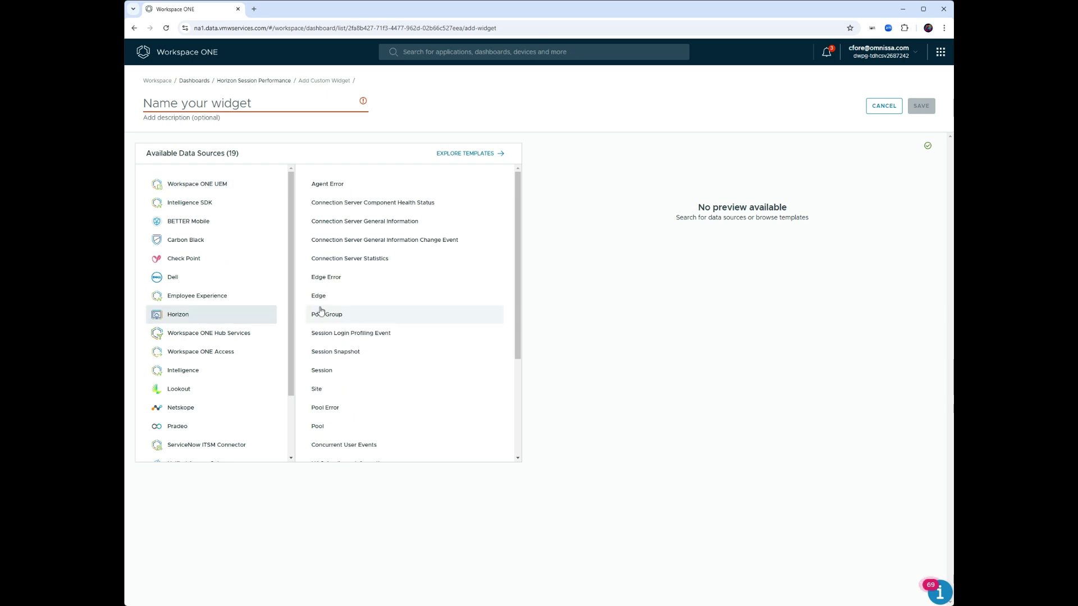
click(326, 371)
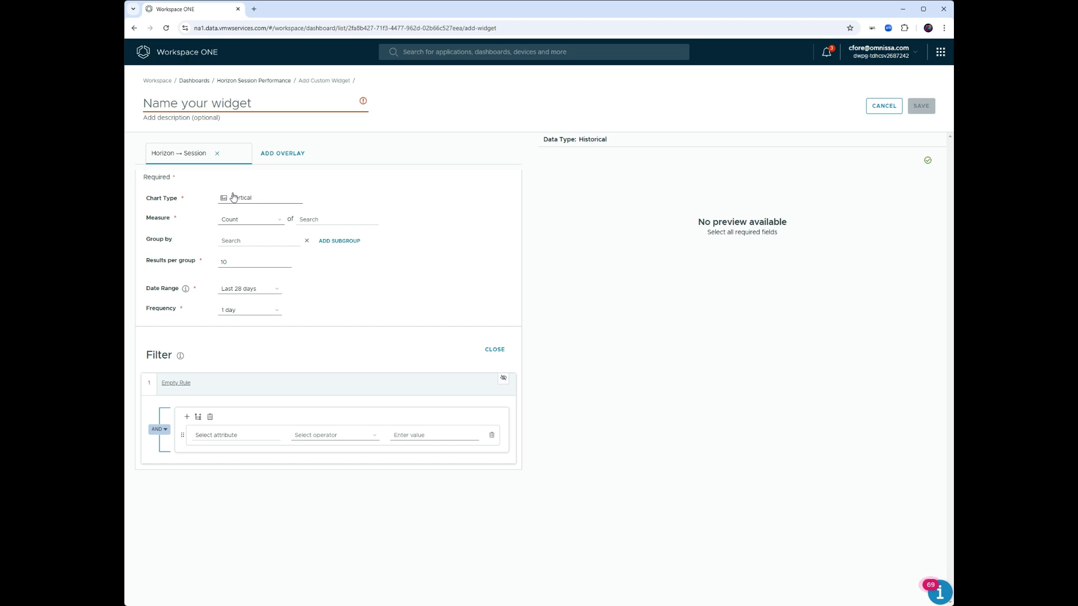
Set the widget to measure the Distinct Count of Session ID
click(285, 221)
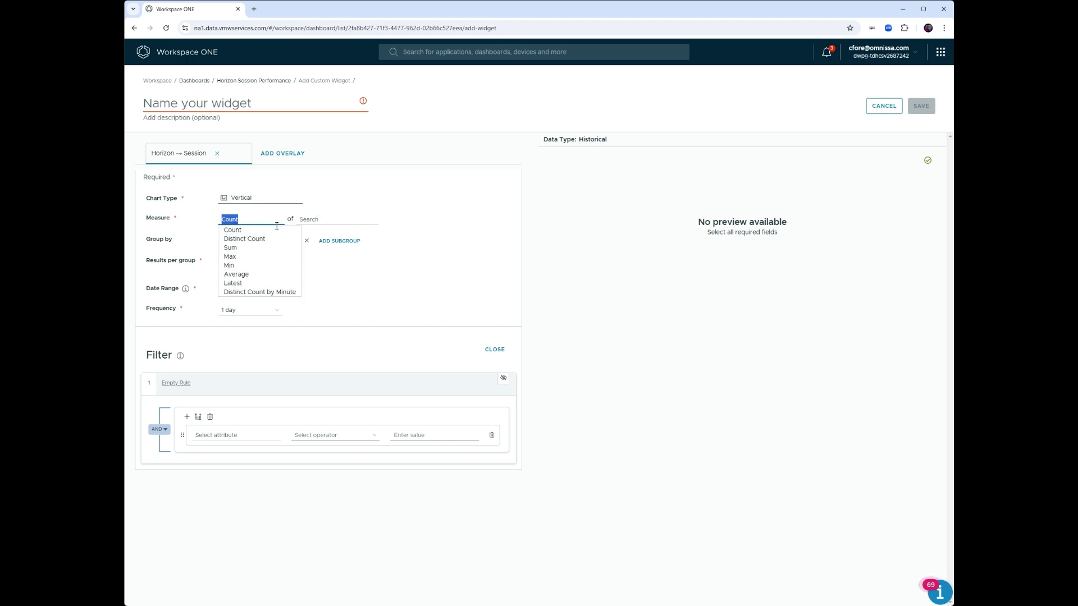
click(264, 238)
click(327, 221)
text(se)
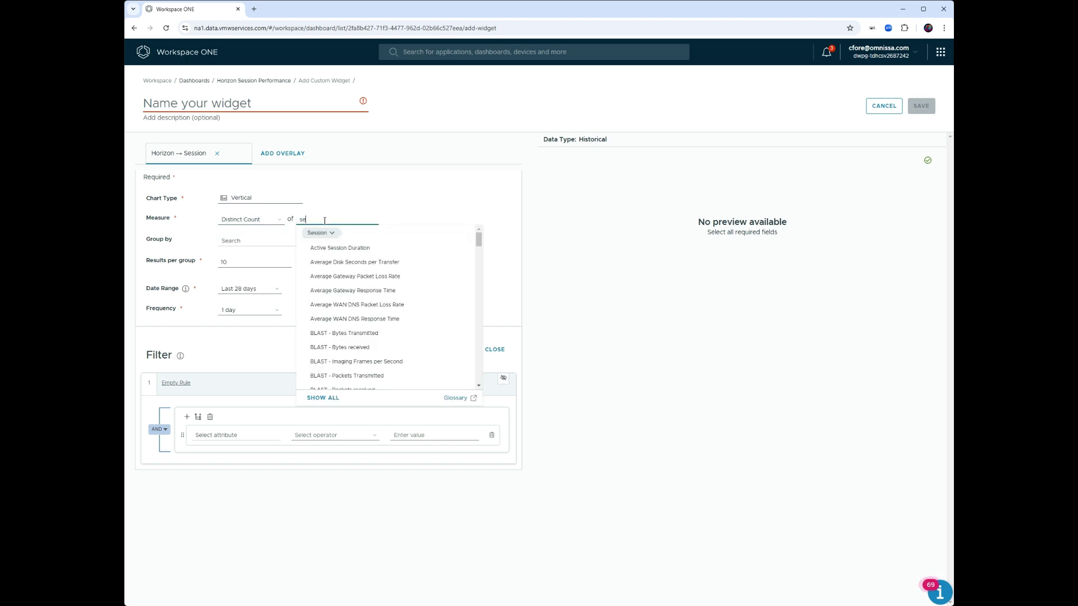
text(ssion id)
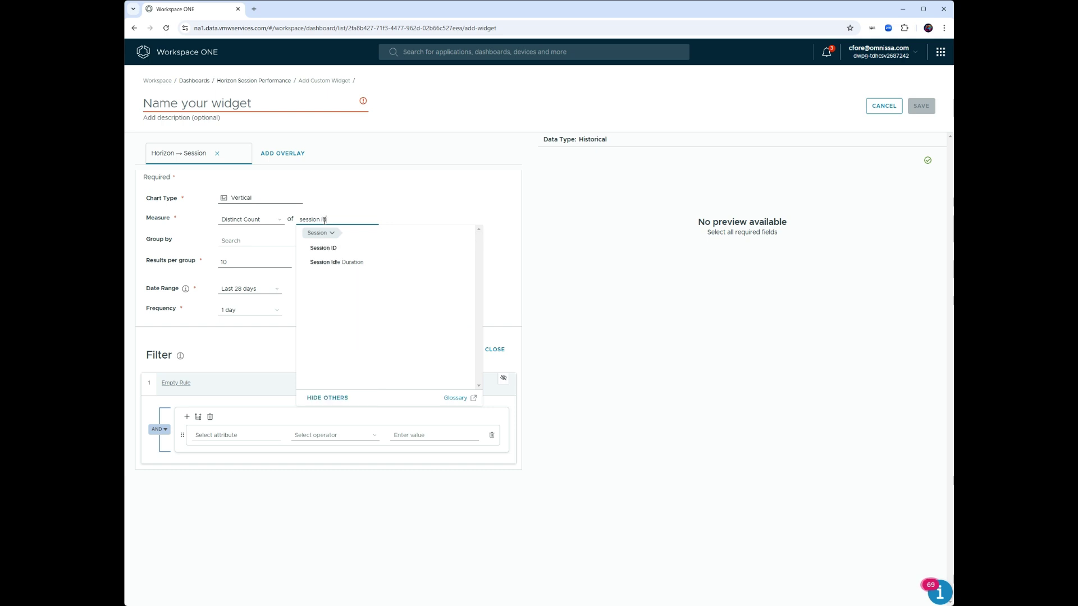
click(383, 251)
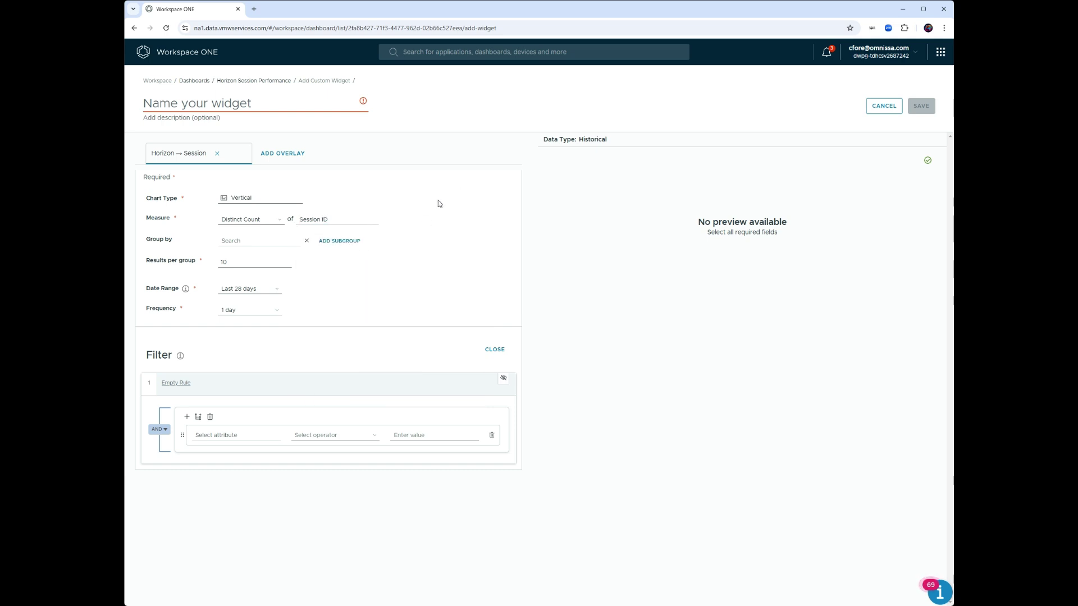
Group the session counts by Client Type (Normalized)
click(239, 240)
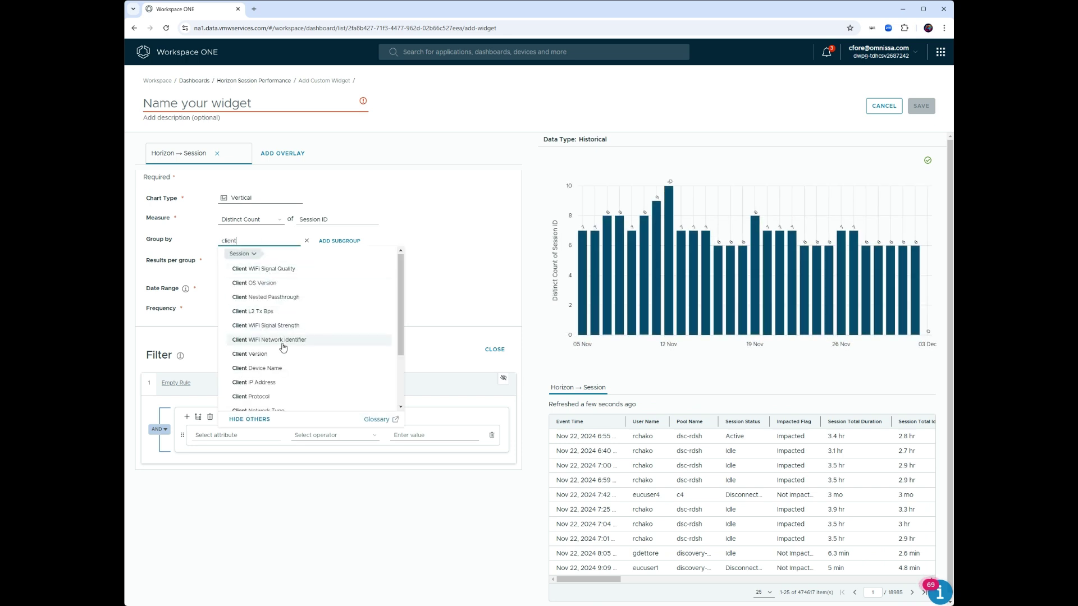
scroll(272, 350, down, 1)
scroll(312, 370, down, 1)
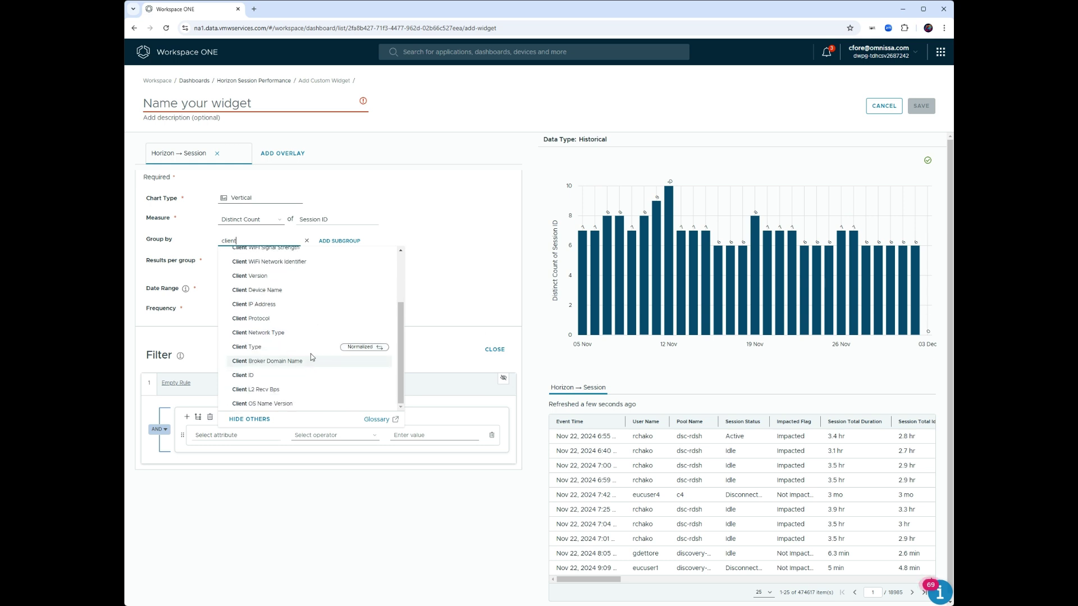
click(313, 348)
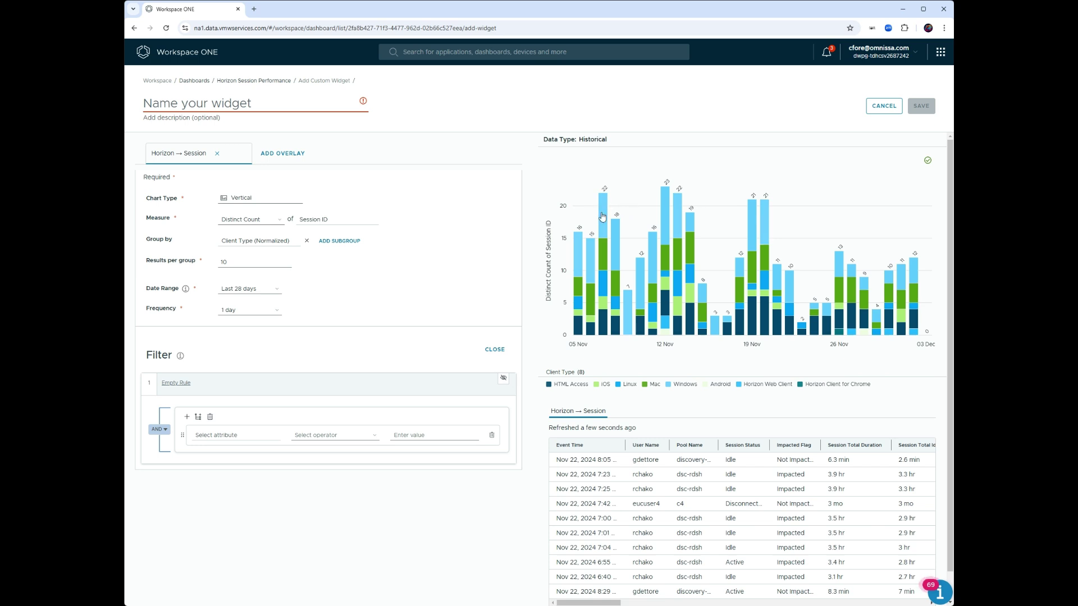
Inspect the per-day session breakdown by client type in the preview and the available chart types
mouse_move(617, 249)
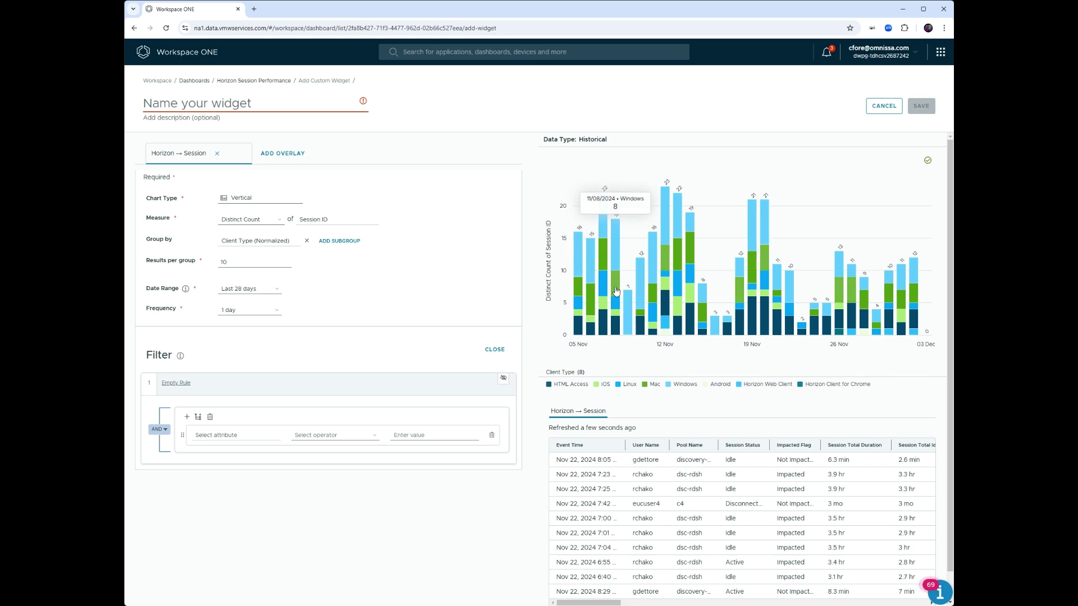
mouse_move(616, 330)
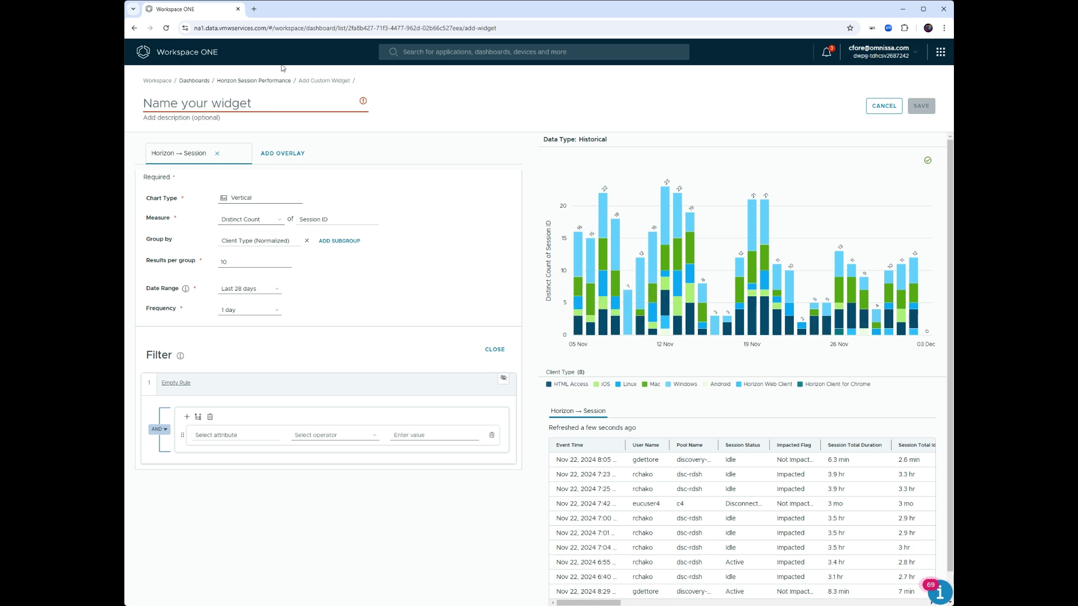
click(257, 198)
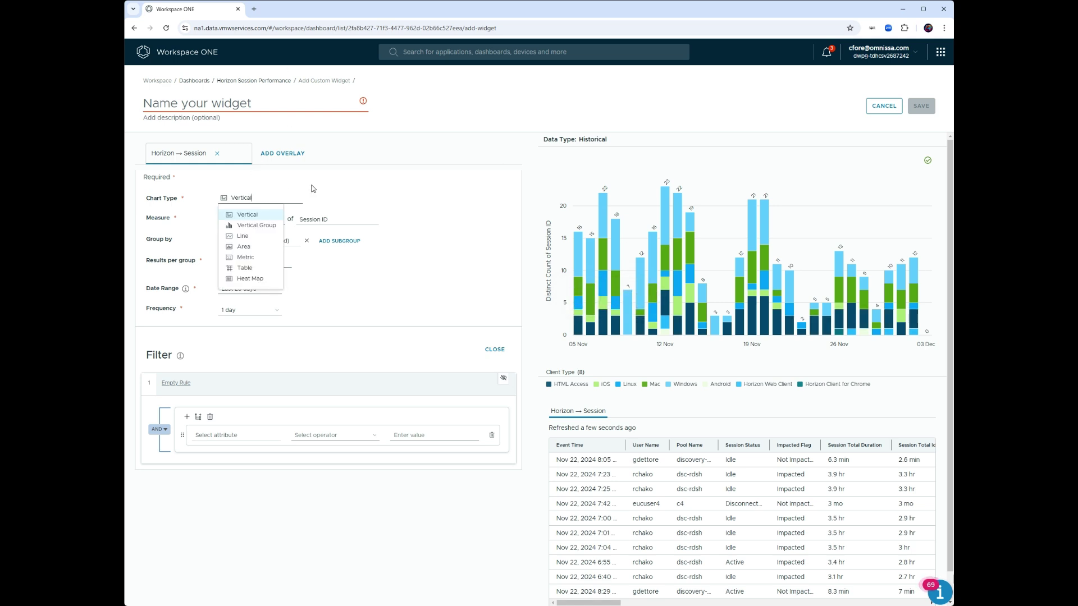
click(313, 189)
Name the widget "Sessions by Client OS" and save it to the dashboard
click(215, 103)
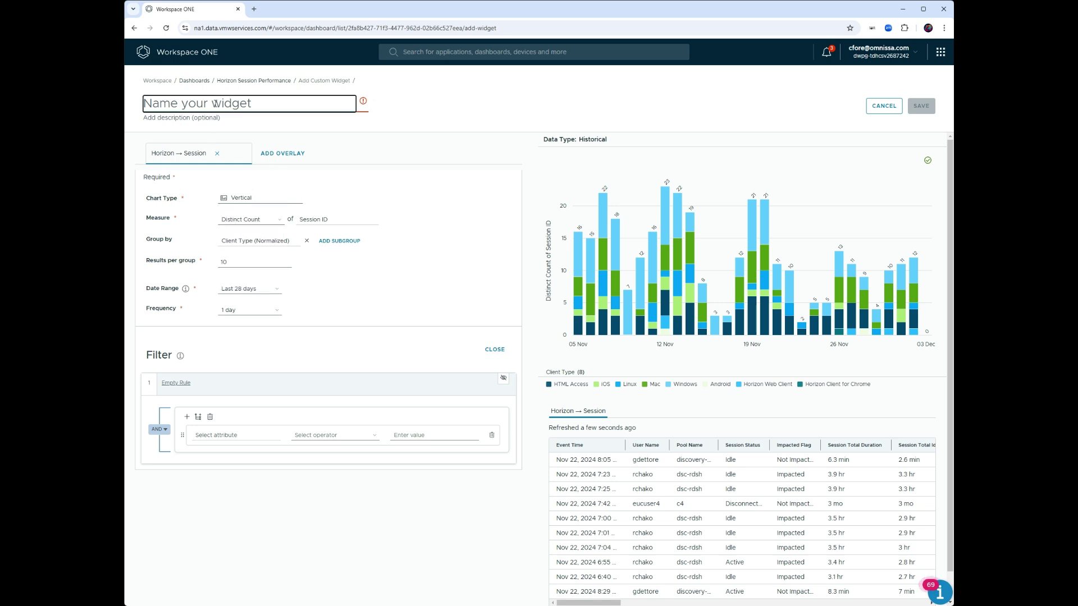
text(Sessioons b)
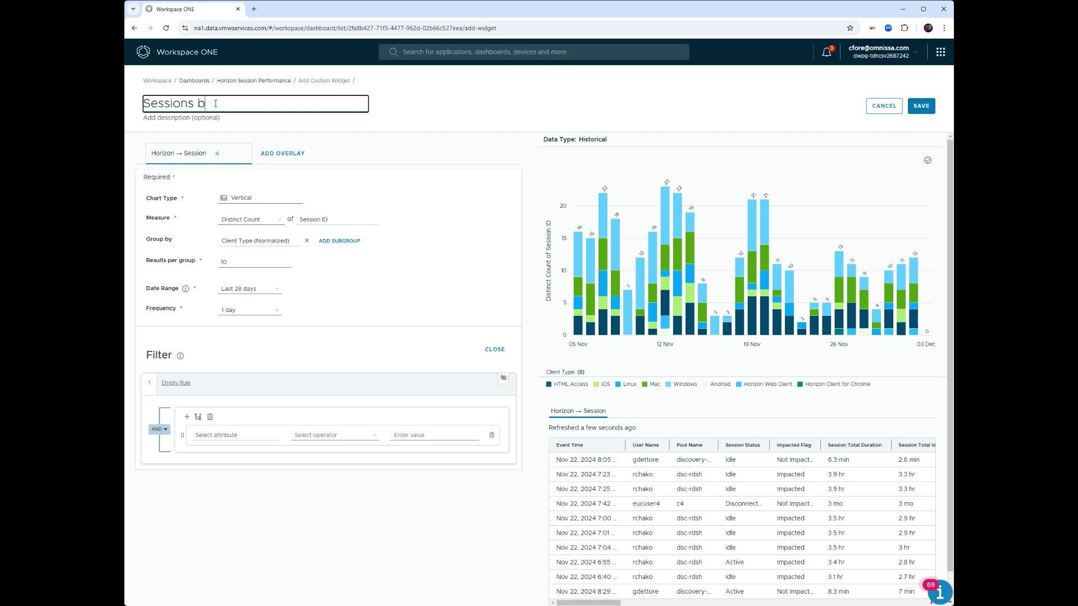
text(Client OS)
click(925, 107)
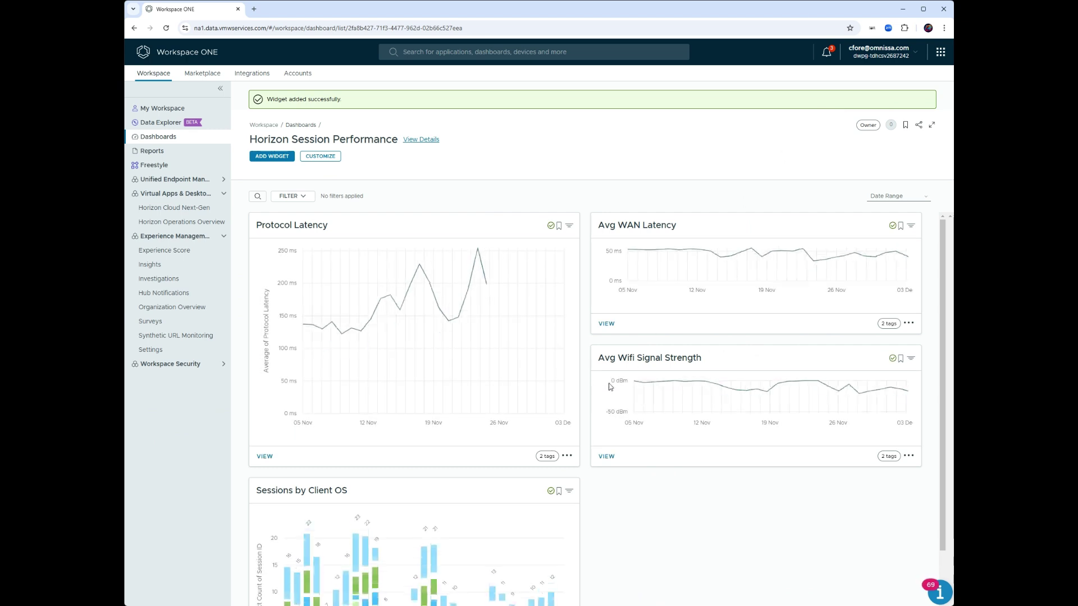
Widen the Sessions by Client OS widget to span both columns beneath the other widgets and save the dashboard layout
scroll(609, 387, down, 2)
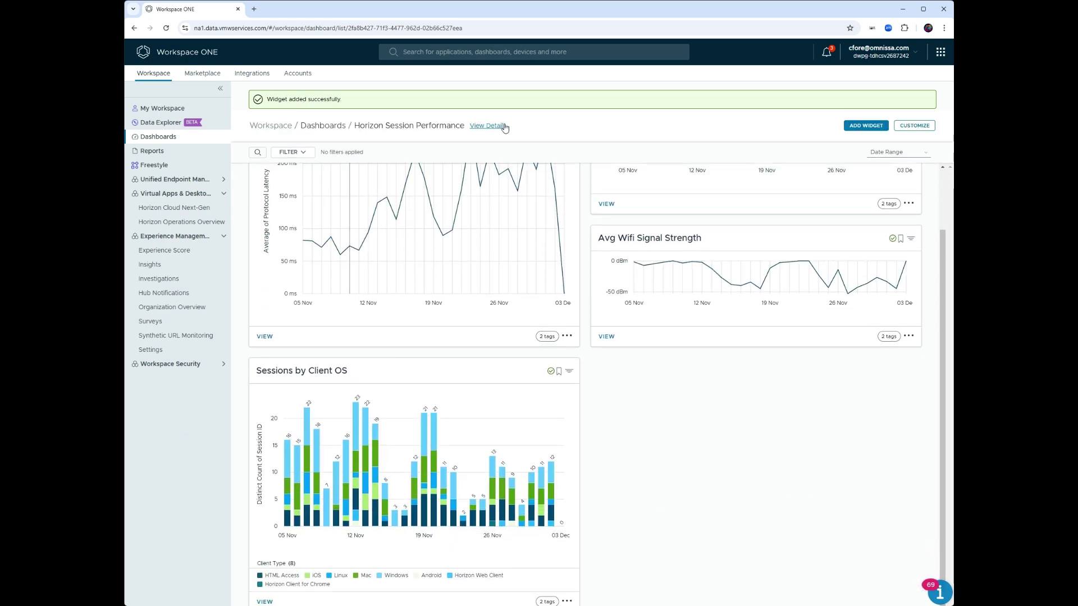
scroll(496, 221, up, 2)
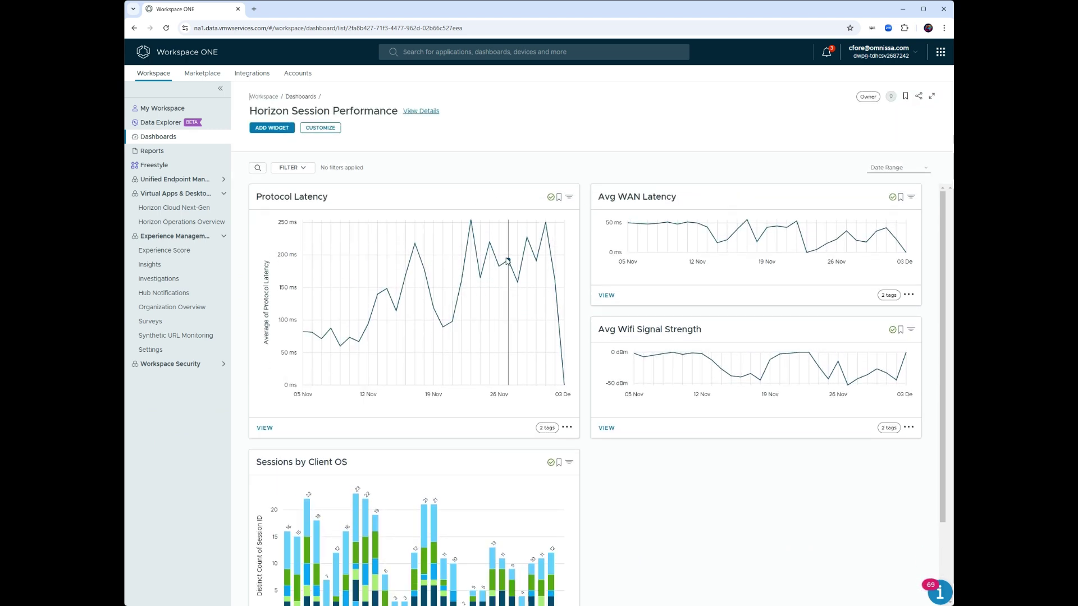
click(320, 127)
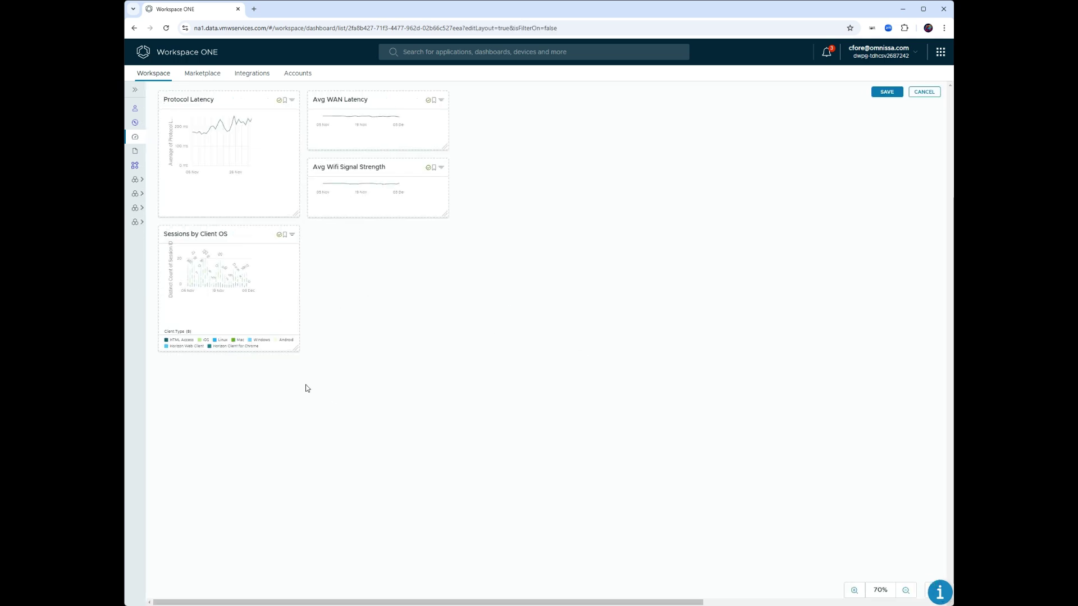
drag(297, 349, 449, 305)
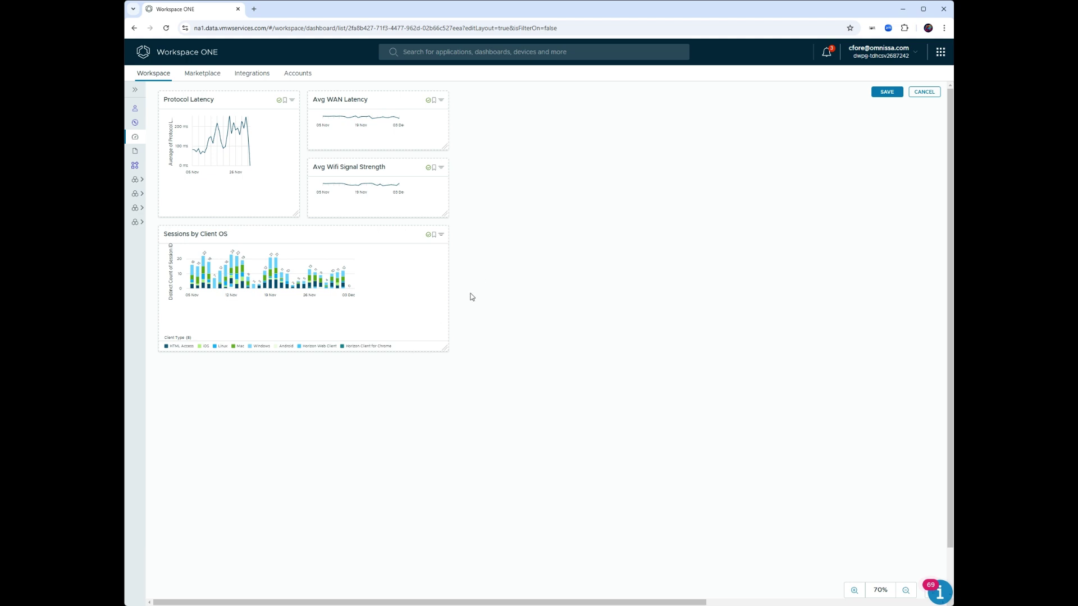
click(890, 93)
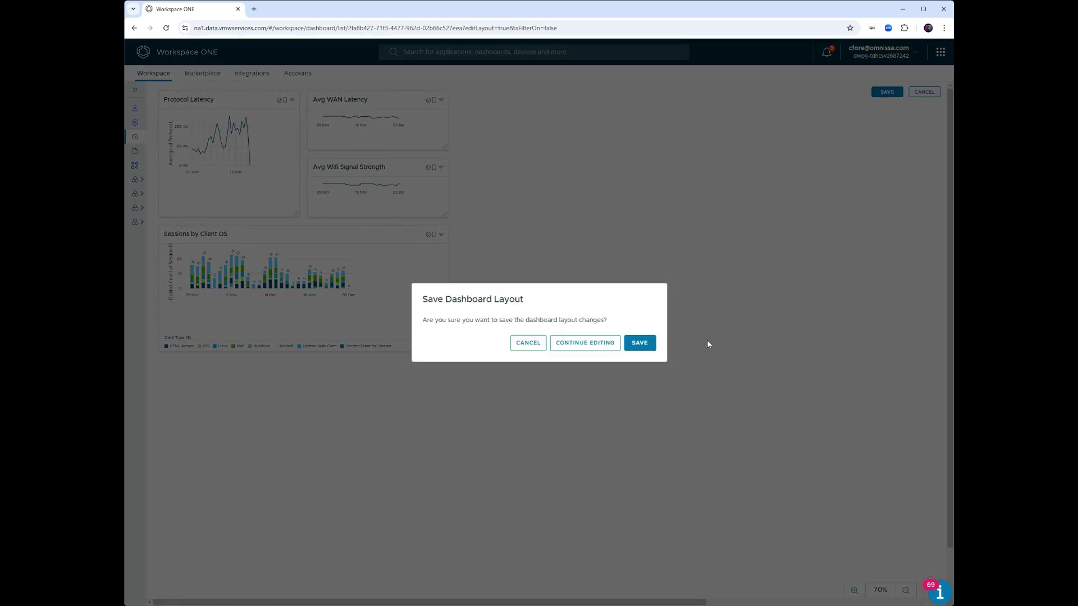
click(640, 340)
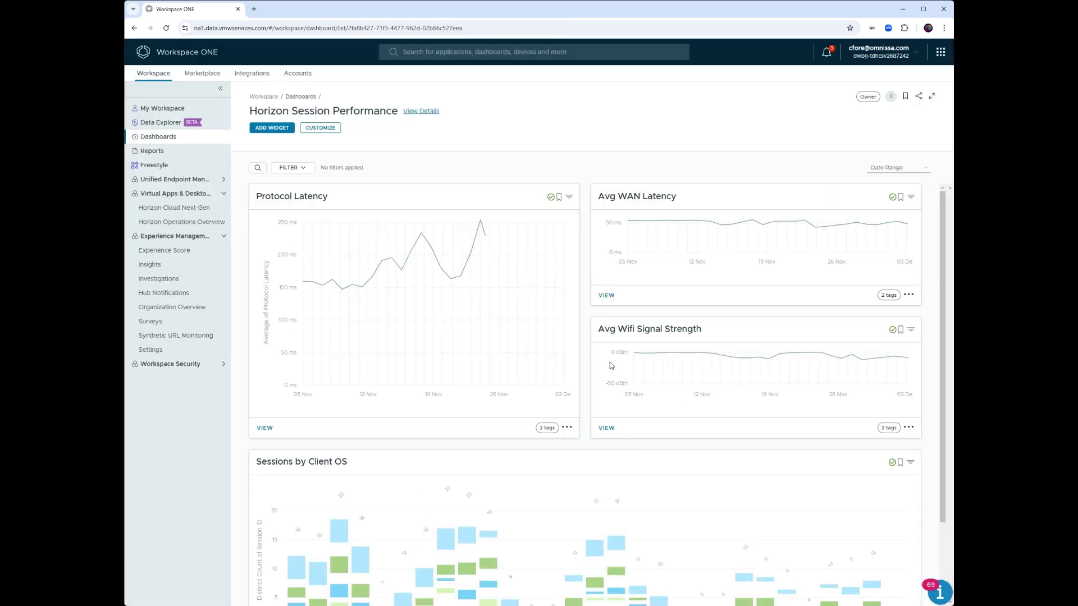
Start another custom widget on the dashboard using the Intelligence data source Horizon Session Experience Score
scroll(643, 343, down, 3)
scroll(655, 318, up, 3)
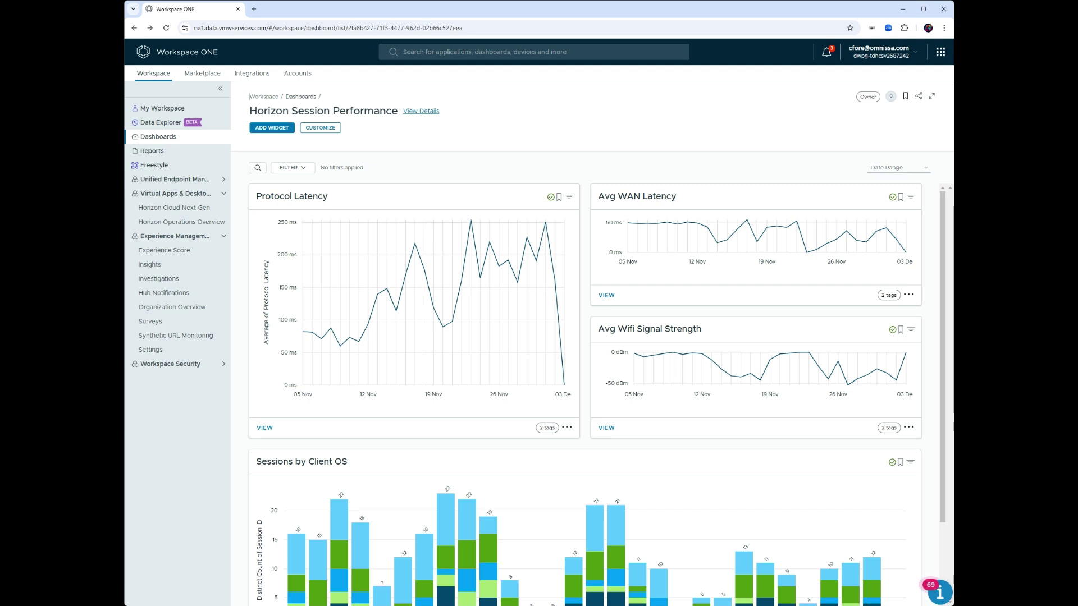
scroll(415, 194, down, 2)
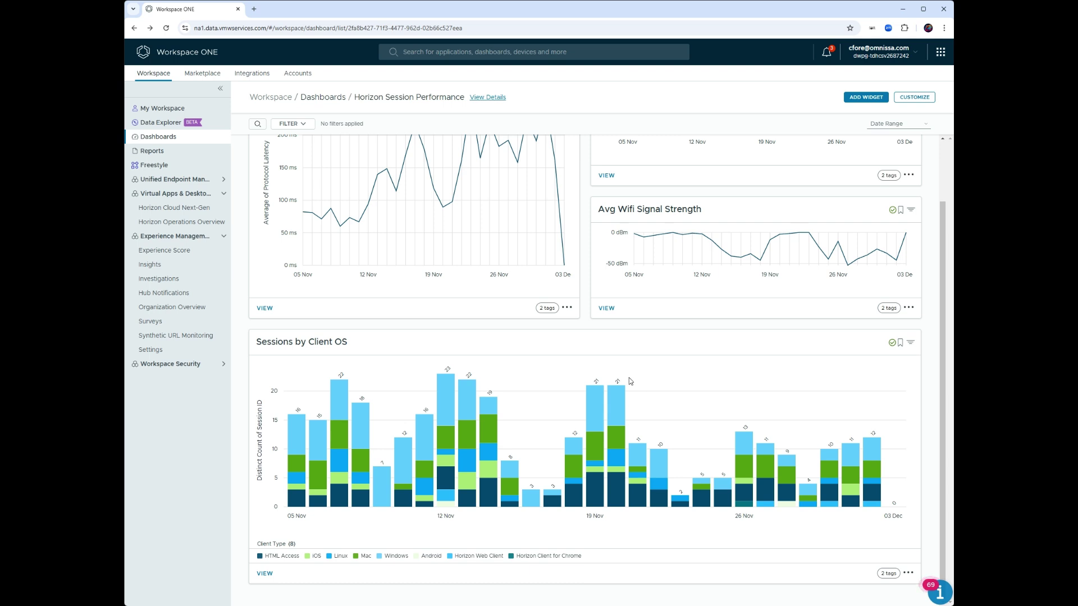
scroll(590, 333, up, 3)
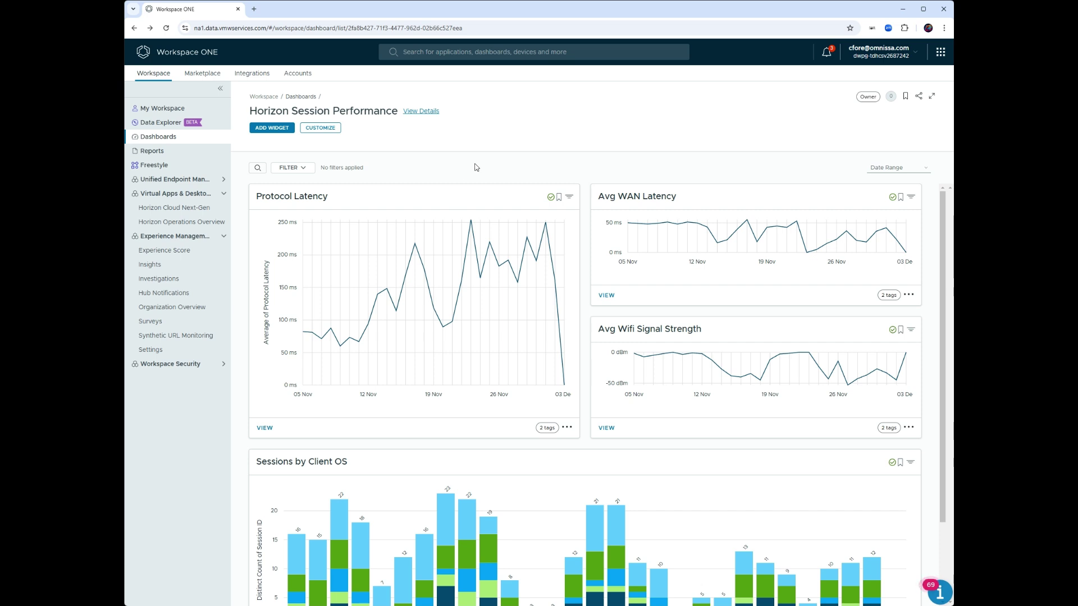
click(281, 125)
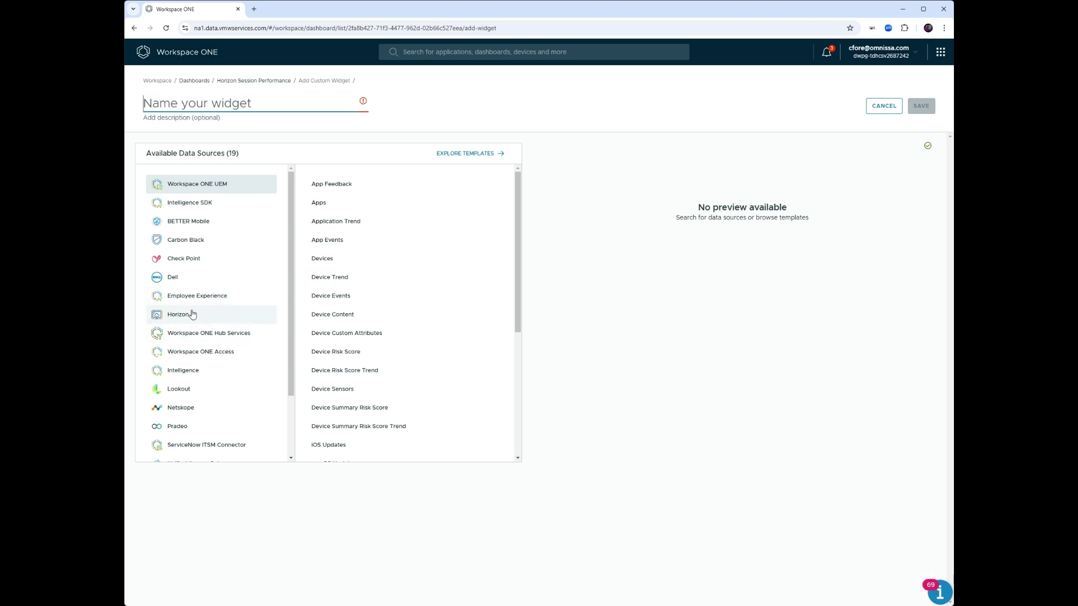
click(191, 373)
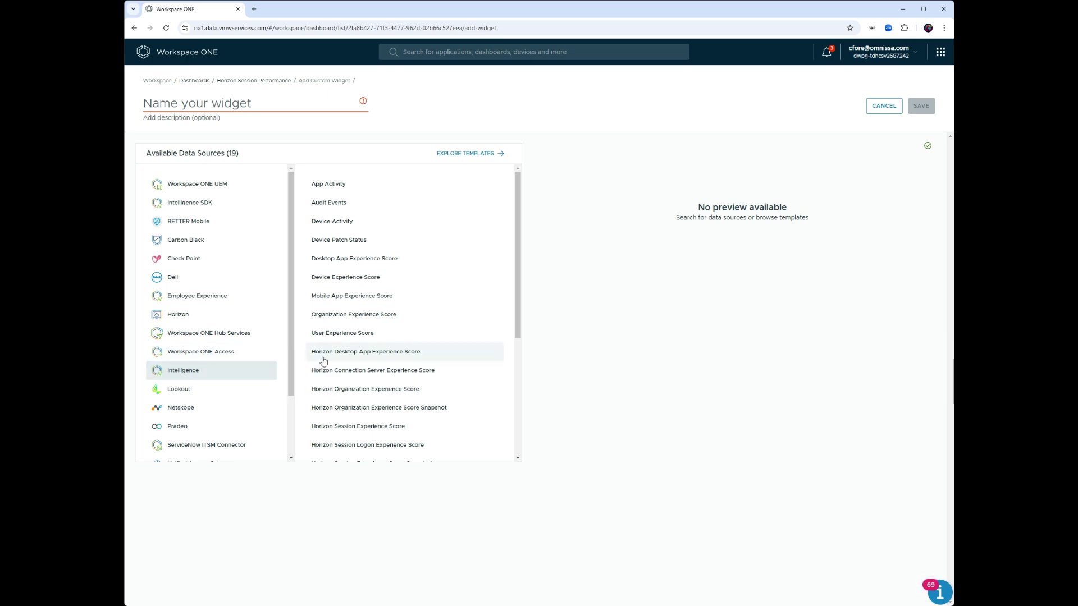
click(345, 431)
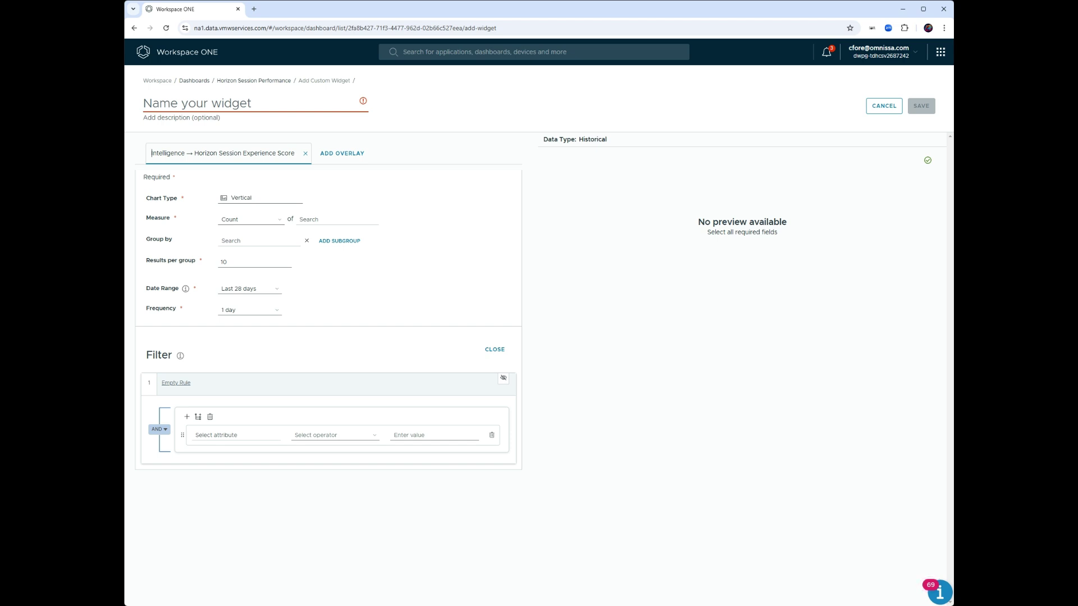
Set the widget to measure the Distinct Count of Session UUID
click(325, 218)
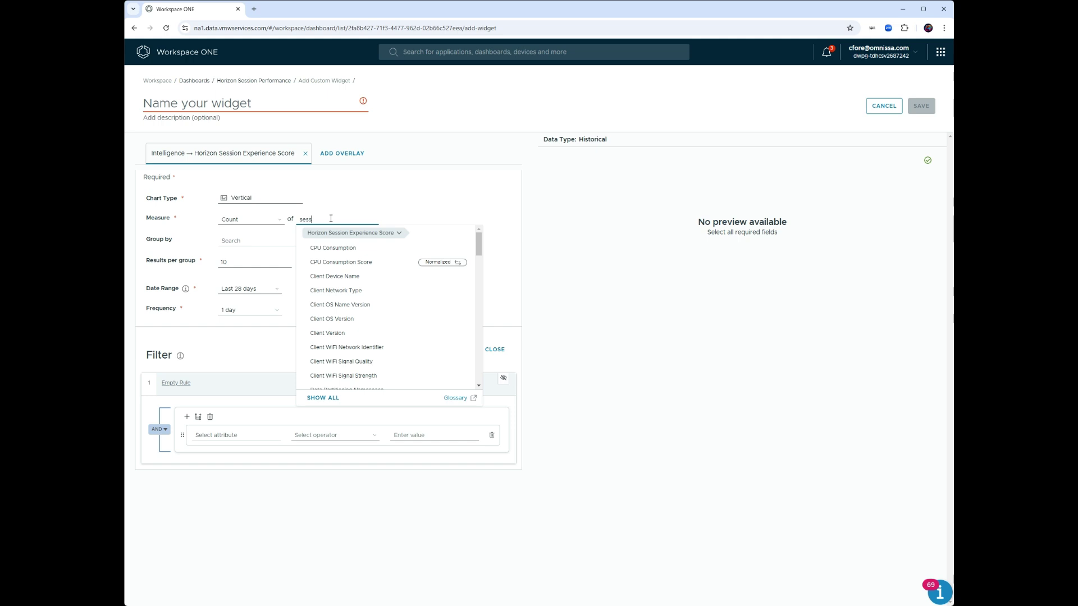
text(session)
click(351, 284)
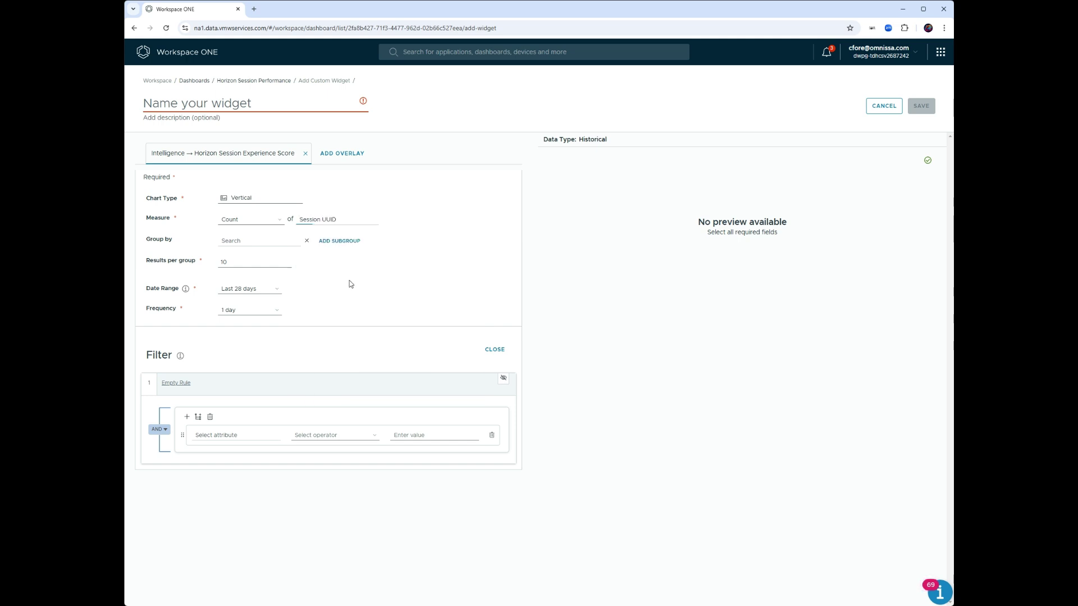
click(250, 219)
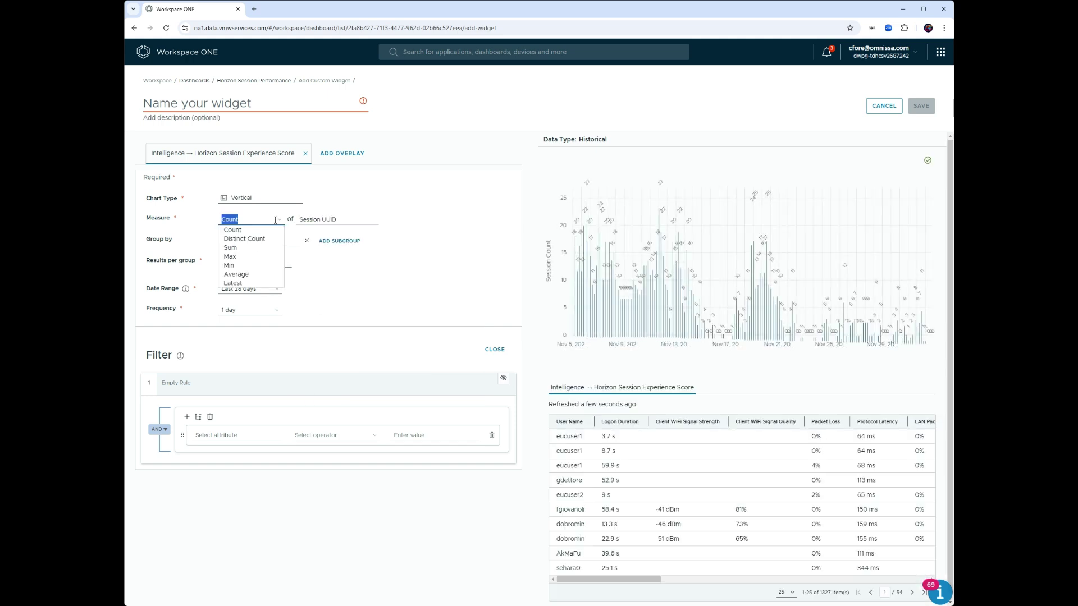
click(235, 240)
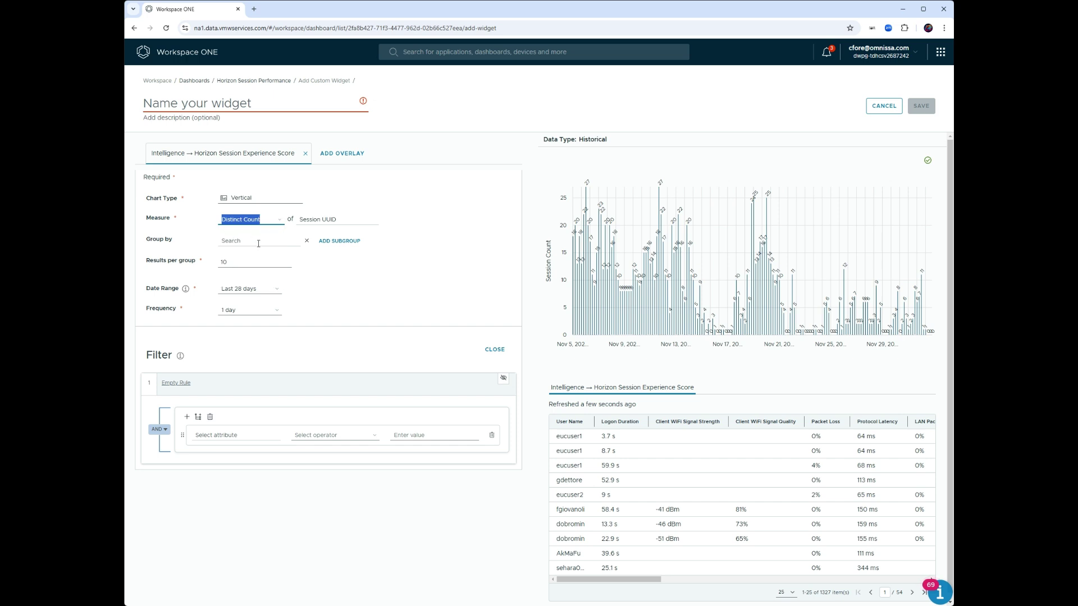
Group the session counts by CPU Consumption Score and set the chart type to Line
click(229, 241)
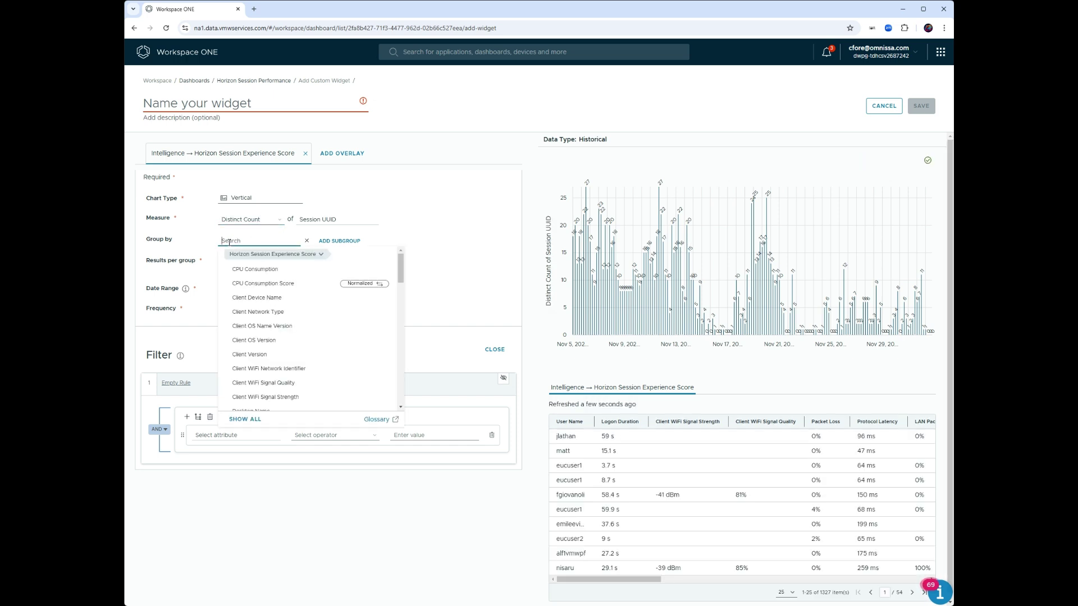
click(296, 285)
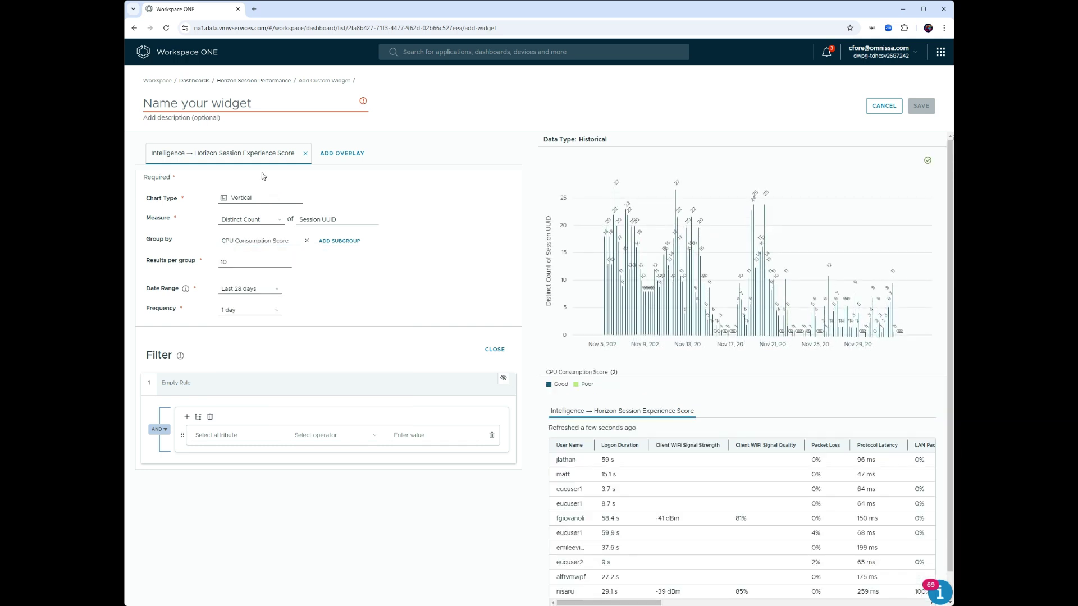
click(260, 198)
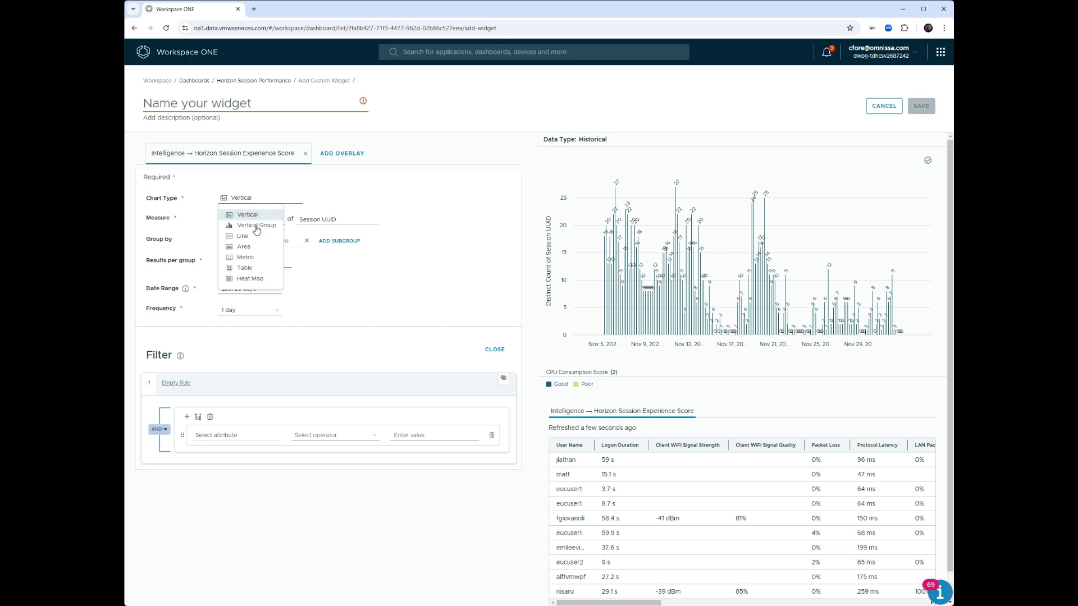
click(247, 235)
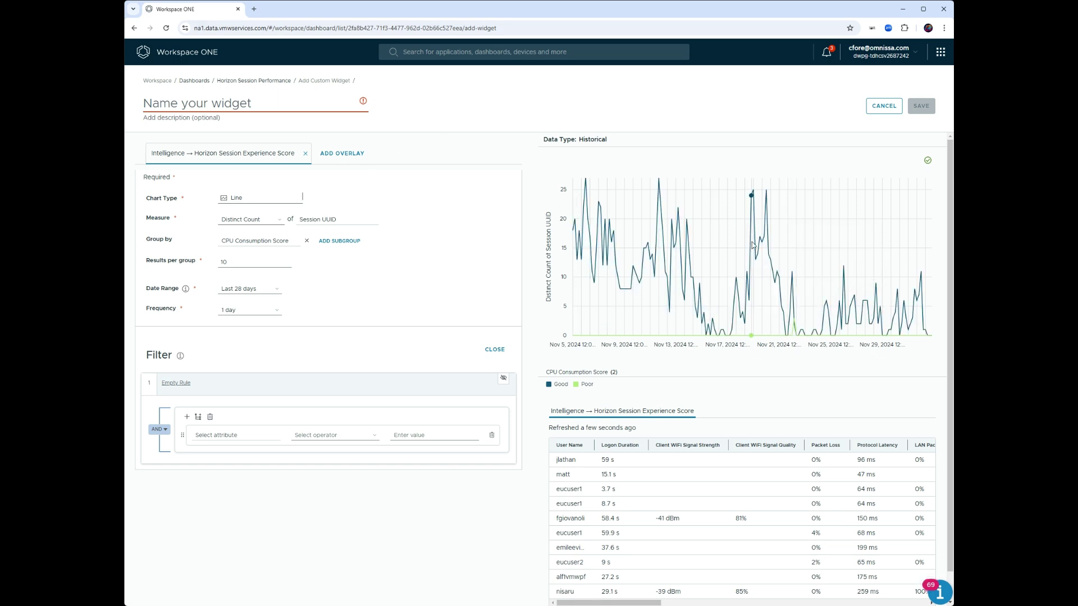
Name the widget "CPU Performance Scores" and save it to the dashboard
click(279, 101)
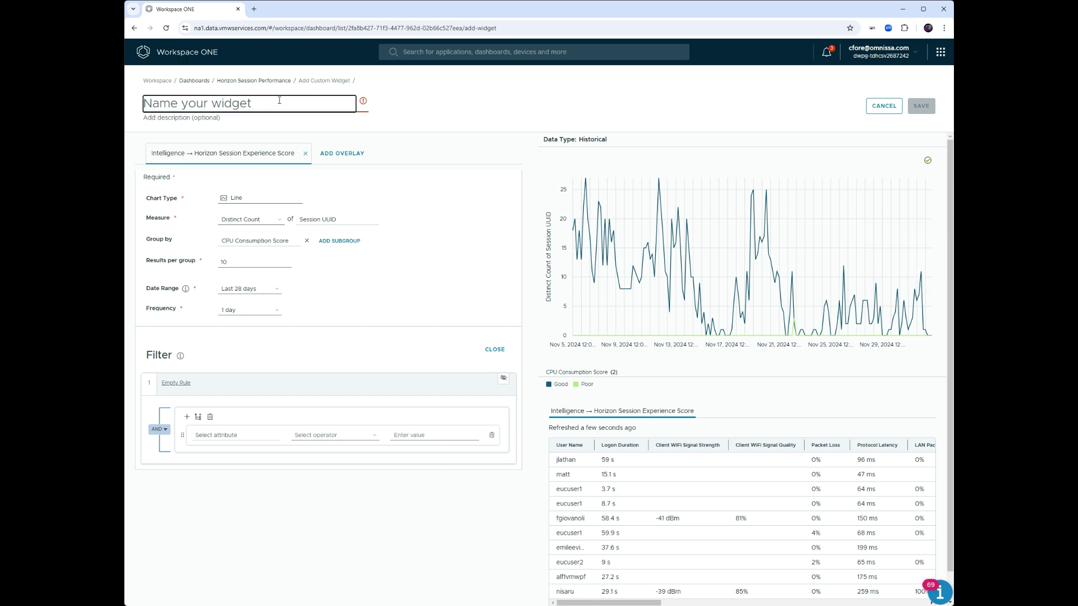
text(CPU)
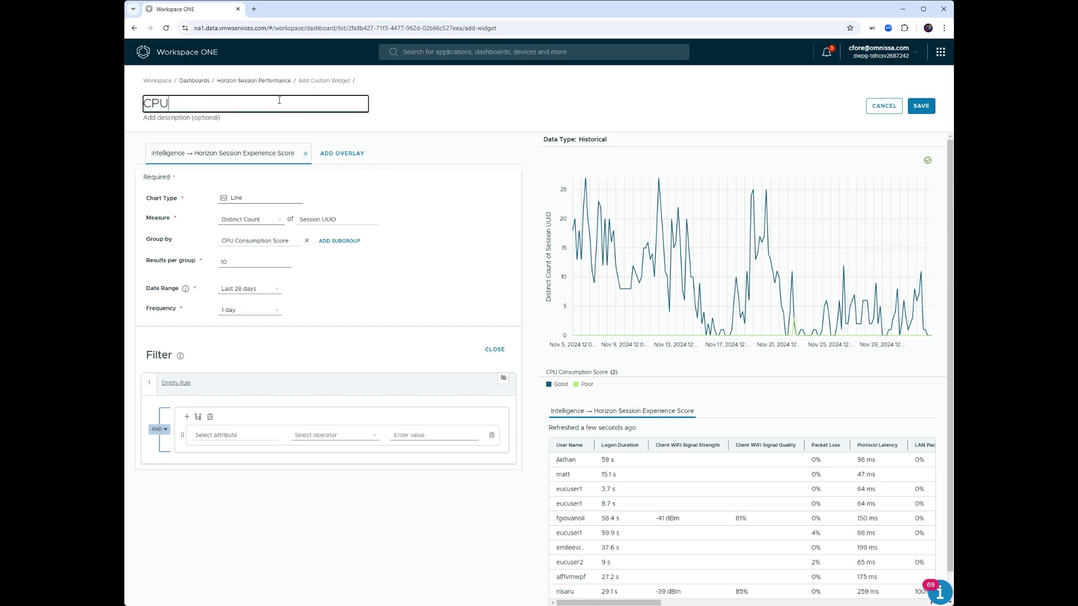
text( Performance Scores)
click(920, 106)
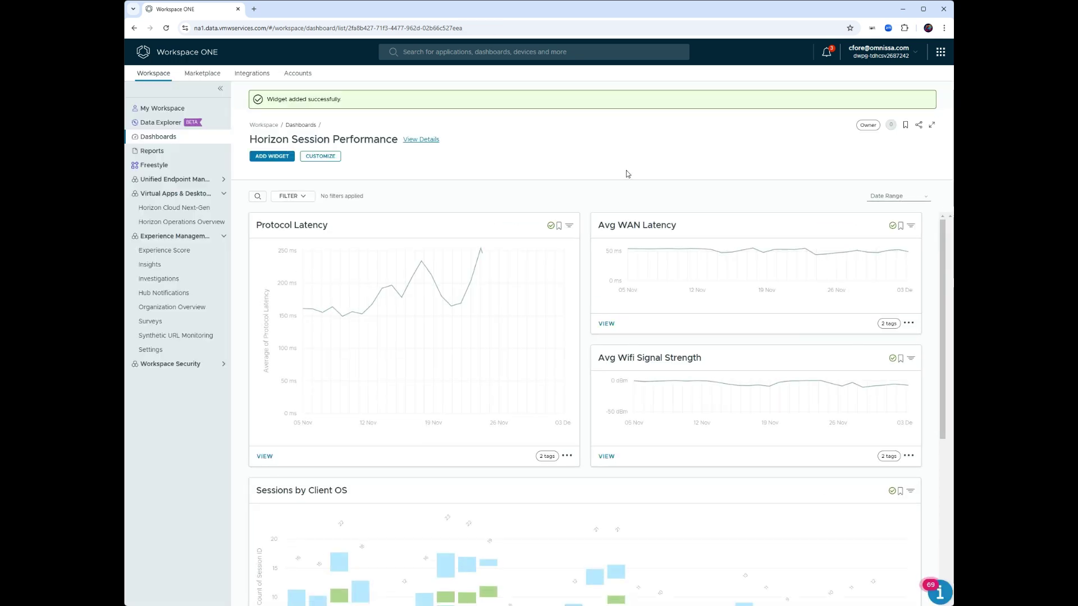
Shorten the CPU Performance Scores widget to match the height of the Avg WAN Latency widget and save the dashboard layout
scroll(626, 245, down, 2)
scroll(627, 245, down, 5)
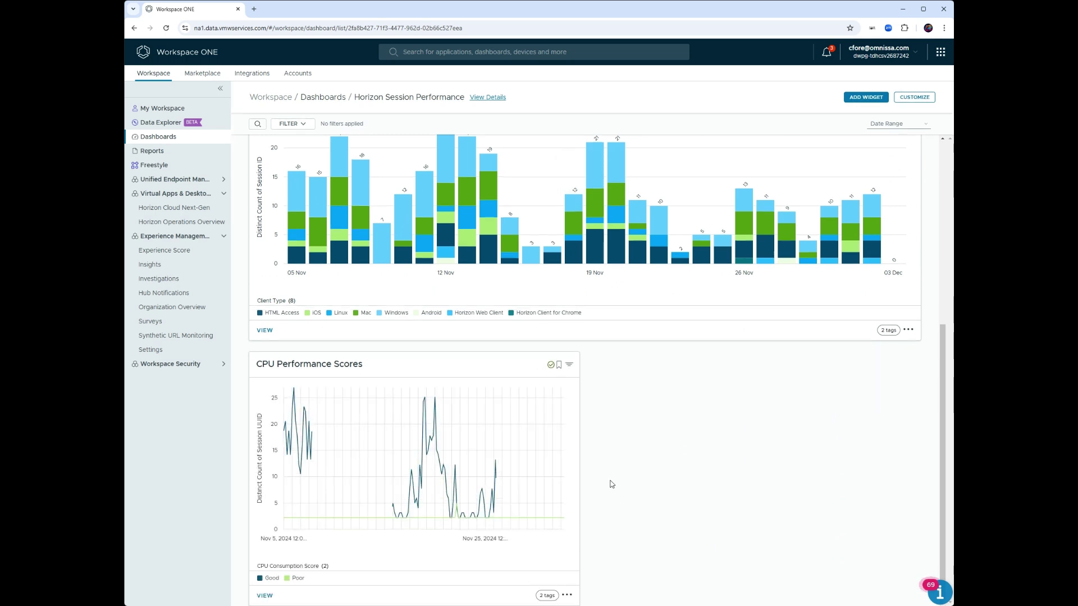
scroll(552, 121, up, 7)
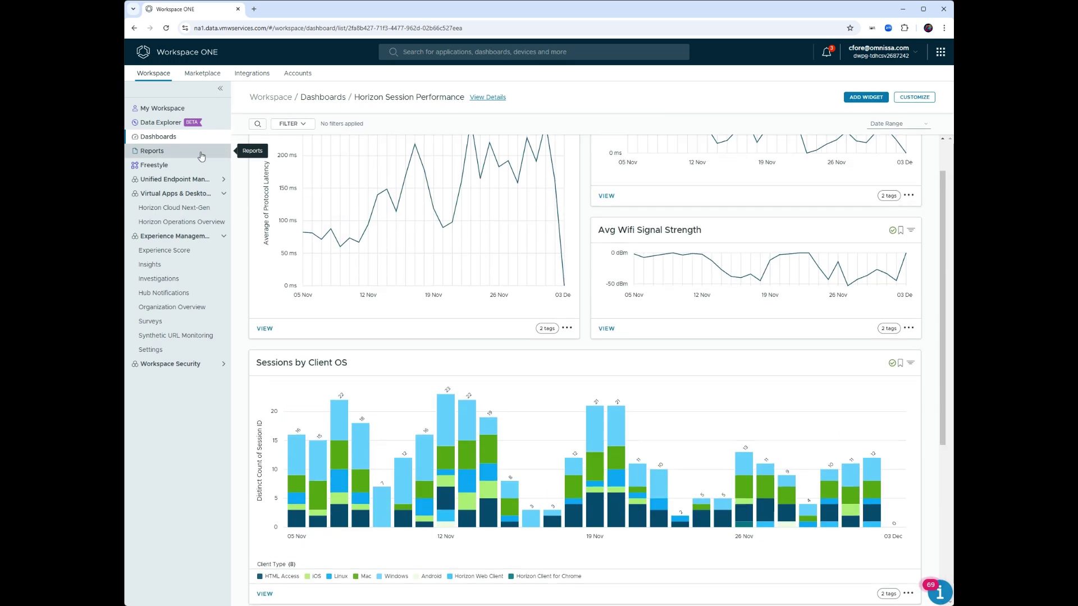
click(322, 129)
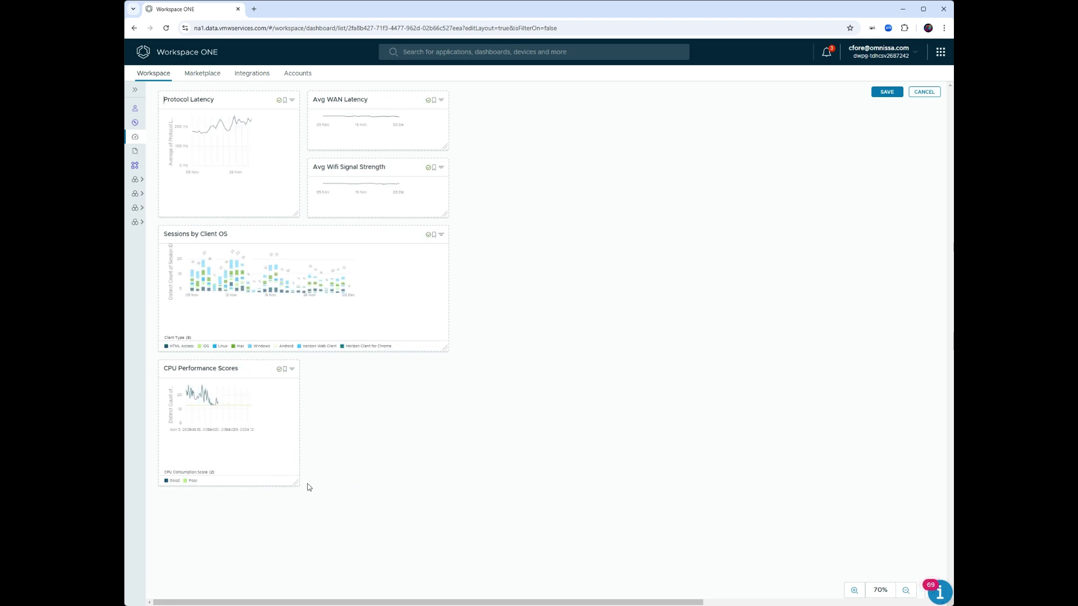
drag(298, 485, 294, 434)
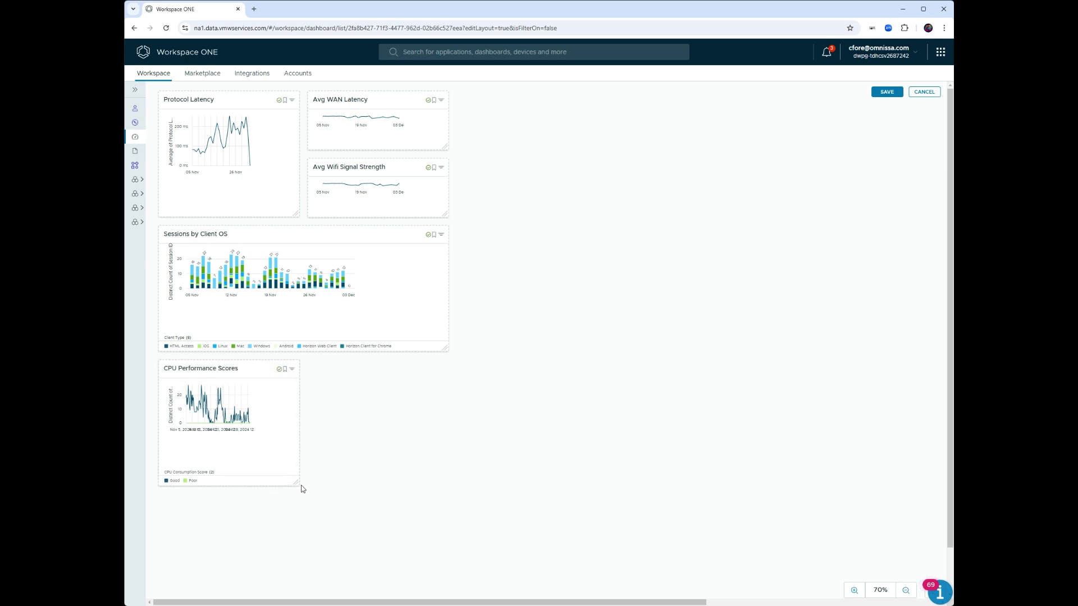
drag(298, 486, 294, 437)
drag(298, 482, 329, 426)
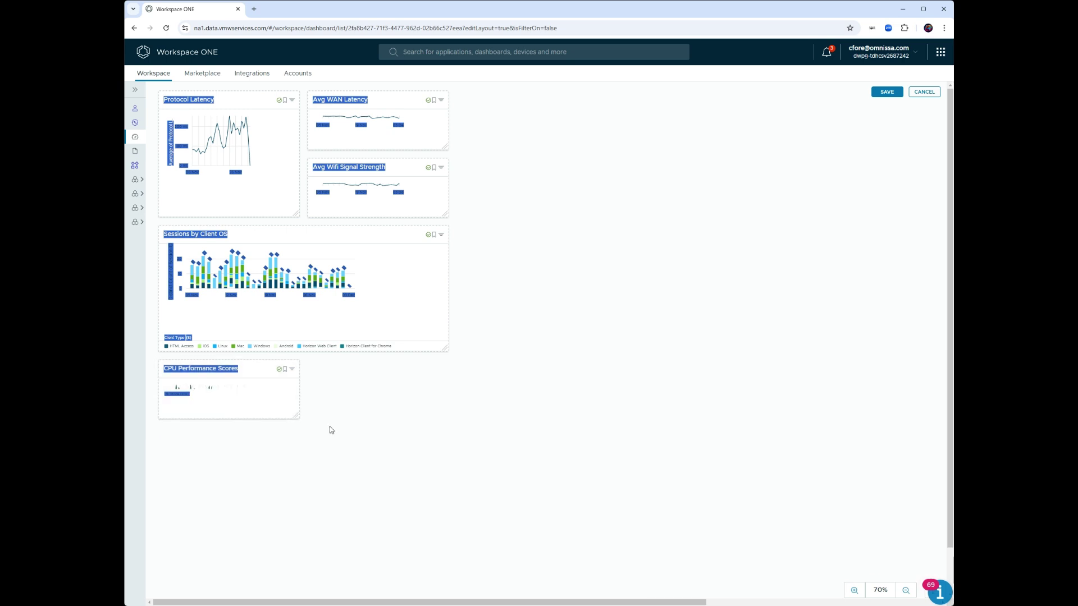
click(885, 92)
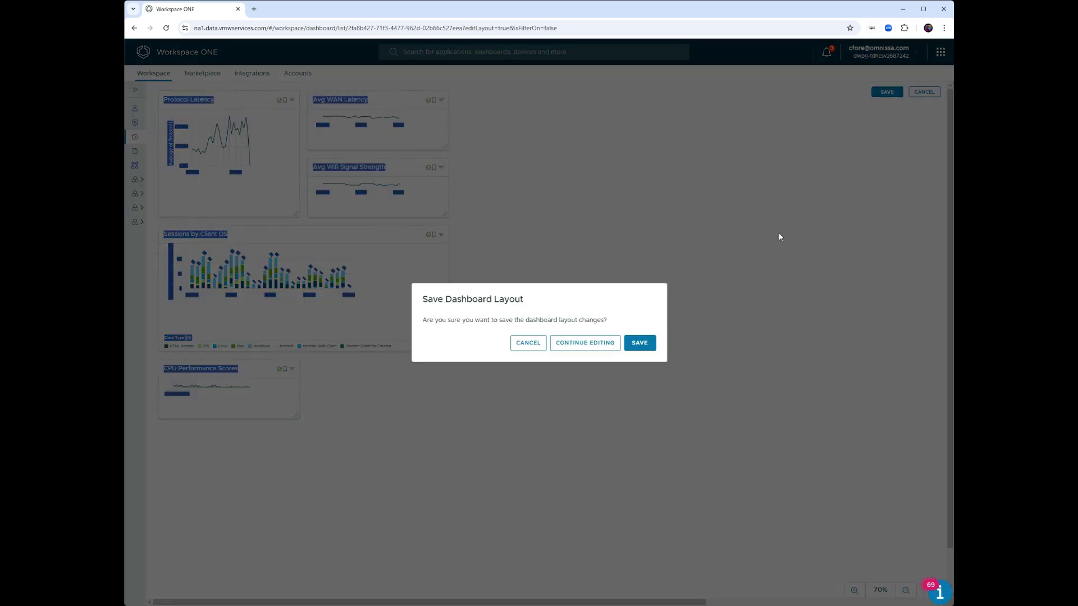
click(646, 350)
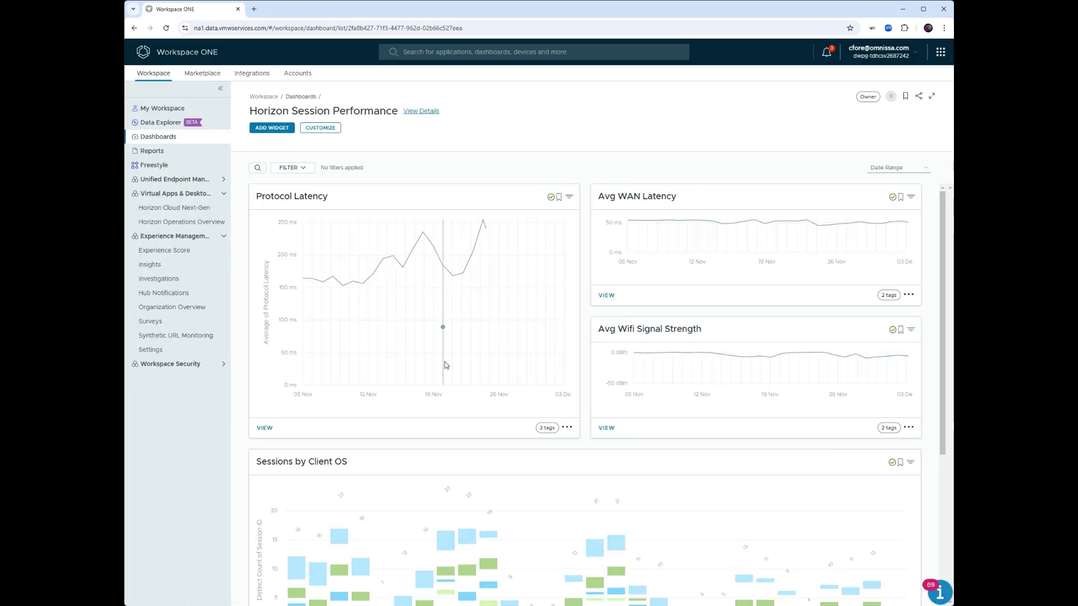
Add a custom widget to the dashboard using the Intelligence data source Horizon Session Experience Score
scroll(392, 306, down, 3)
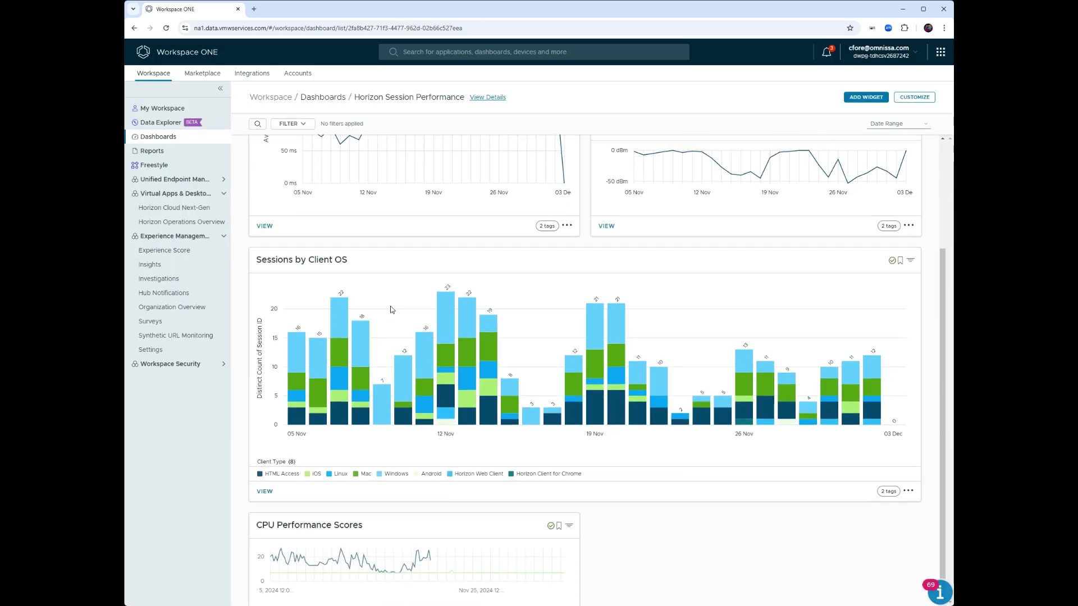
scroll(391, 309, down, 1)
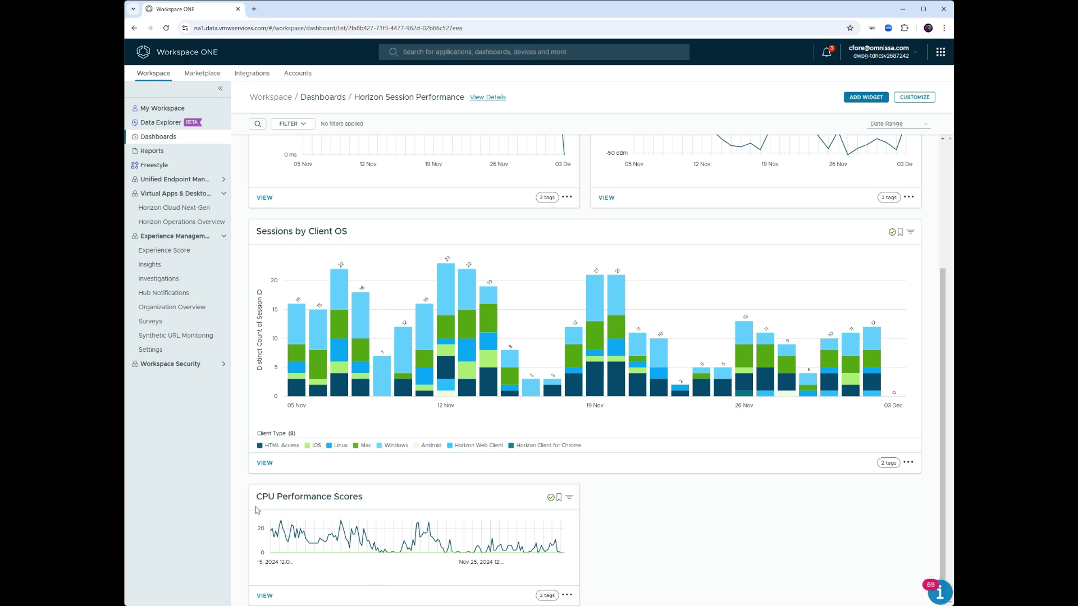
mouse_move(394, 528)
scroll(474, 228, up, 5)
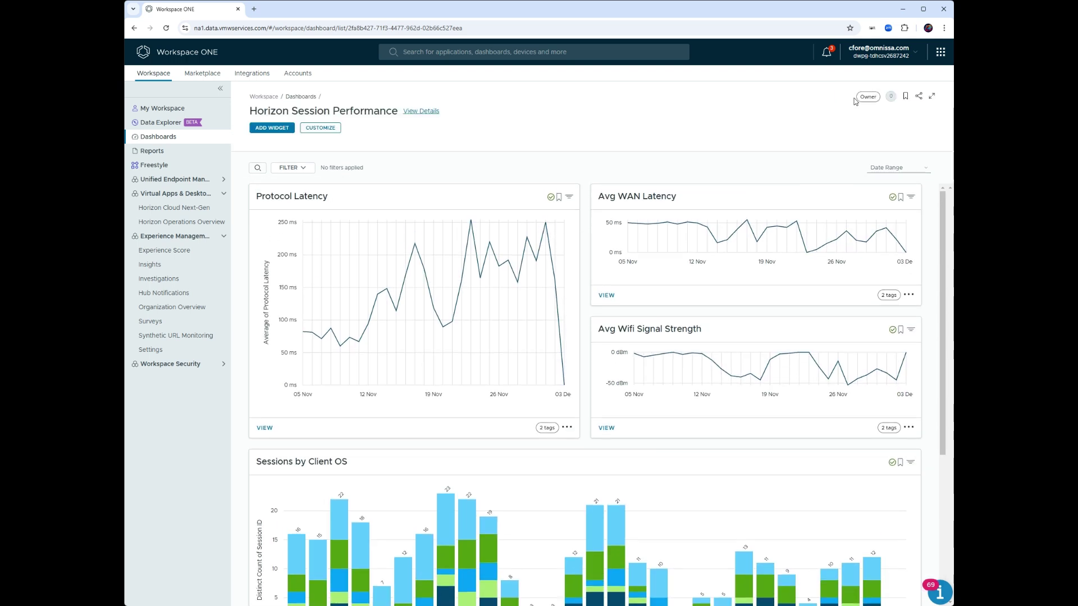
click(271, 127)
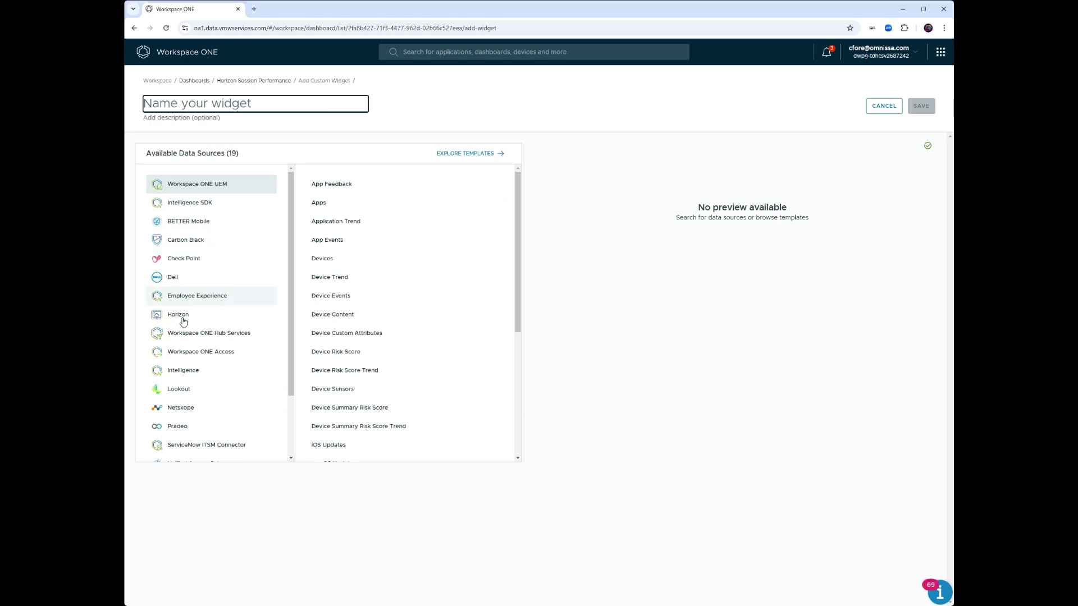
click(181, 370)
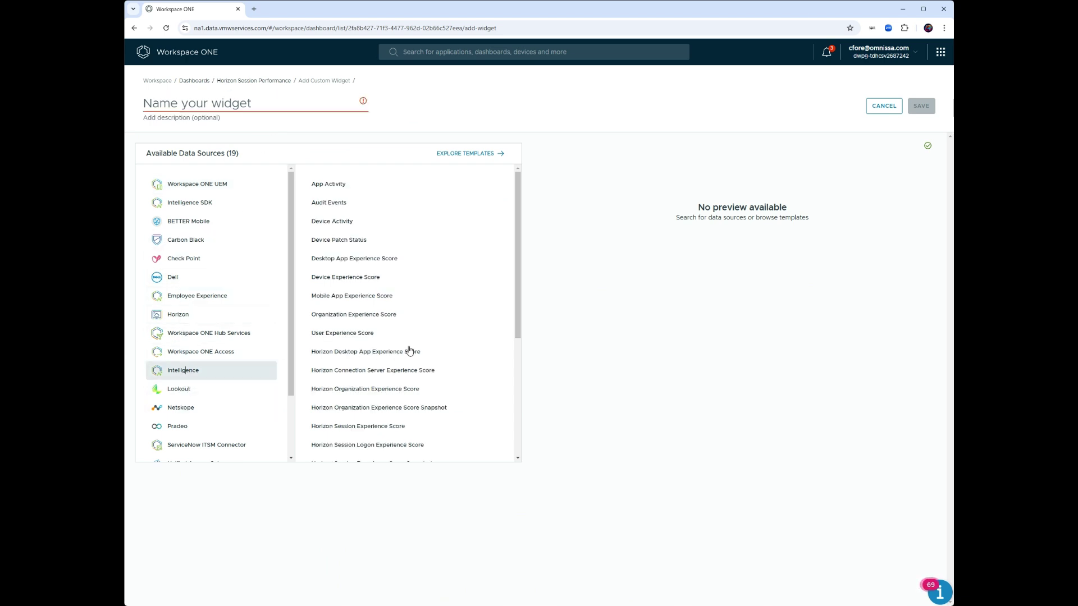
click(386, 427)
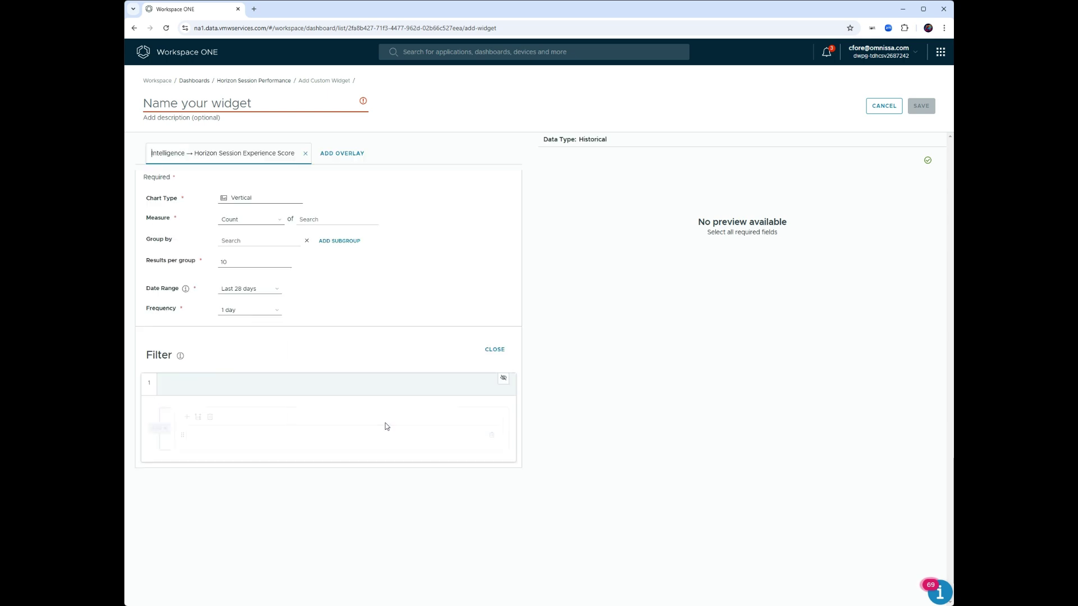
Set the widget to measure the Distinct Count of Session UUID
click(269, 223)
click(262, 233)
click(328, 220)
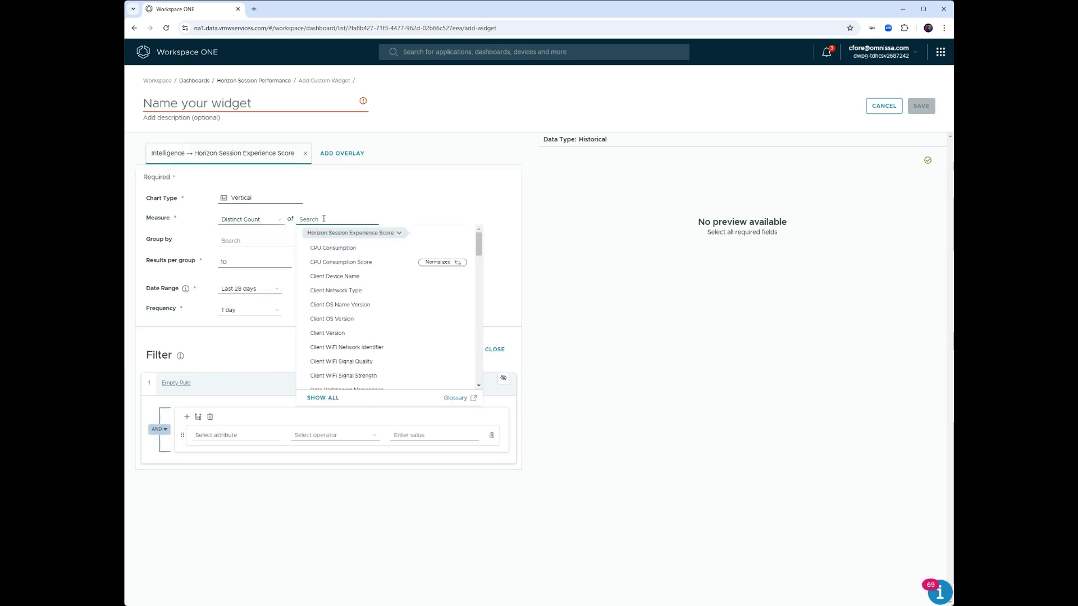
text(ses)
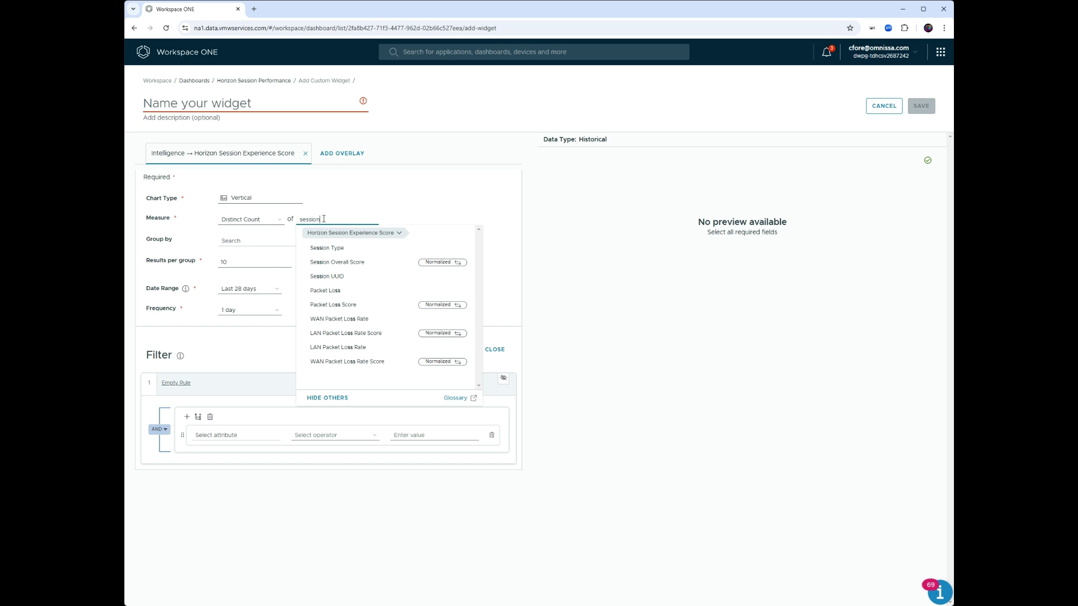
text(sion)
click(331, 276)
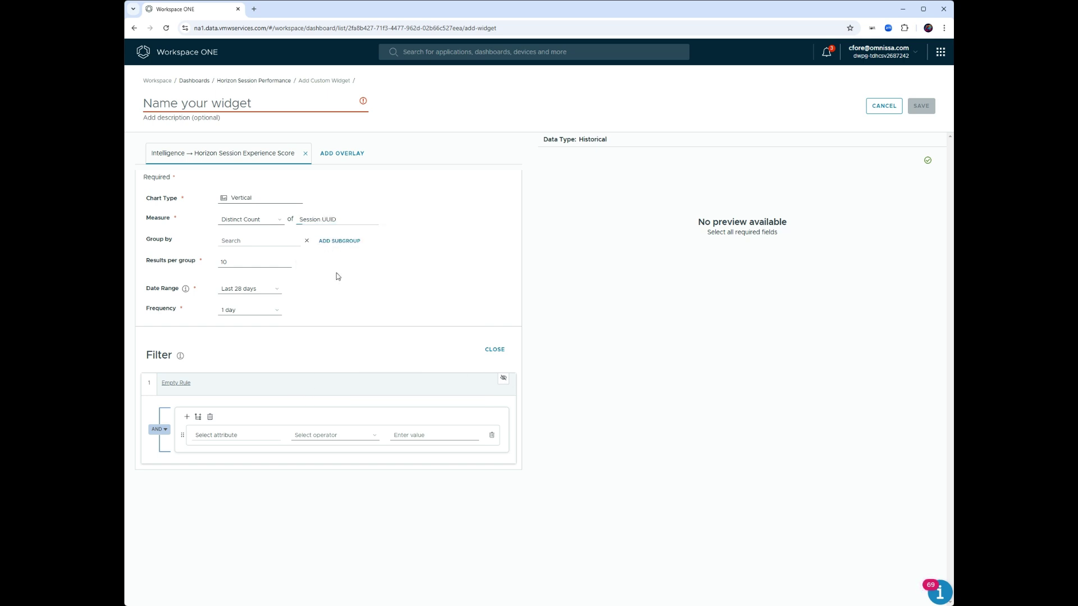
Group the session counts by Memory Consumption Score and set the chart type to Line
click(253, 240)
text(memo)
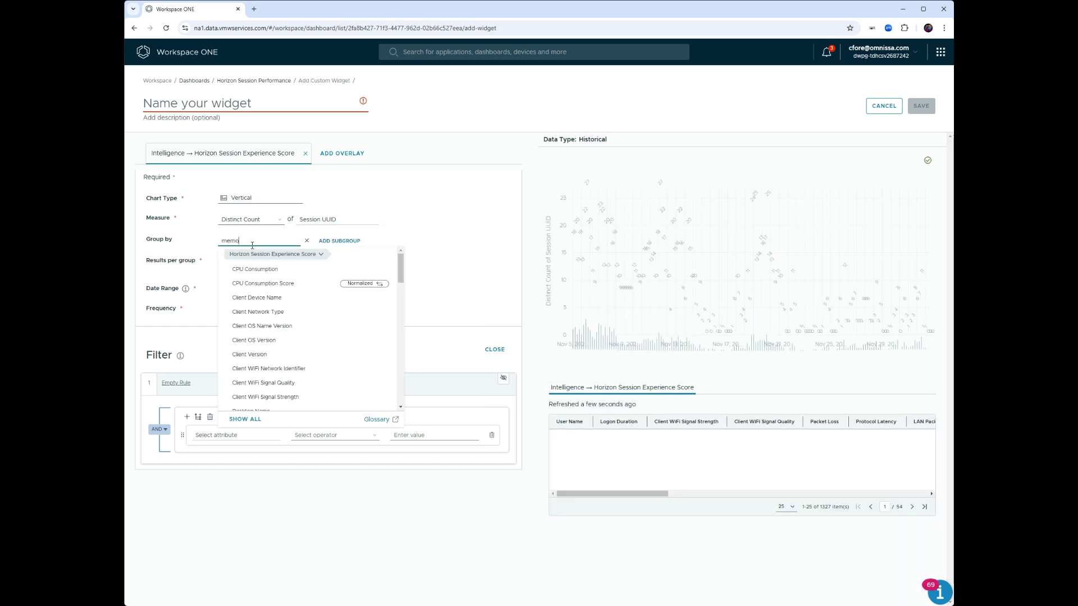
text(ry)
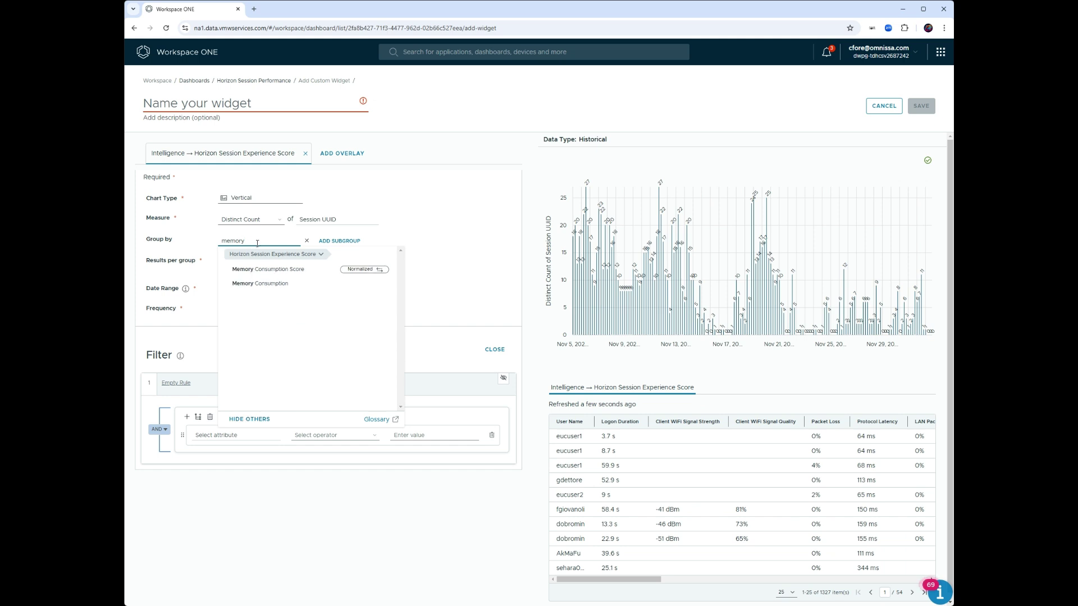
click(293, 270)
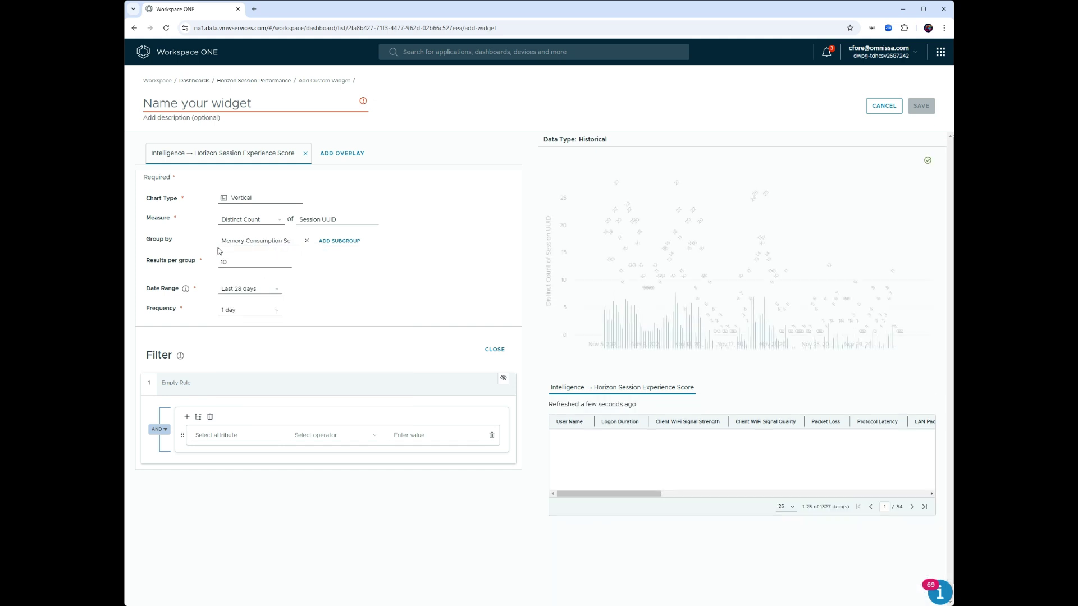
click(277, 204)
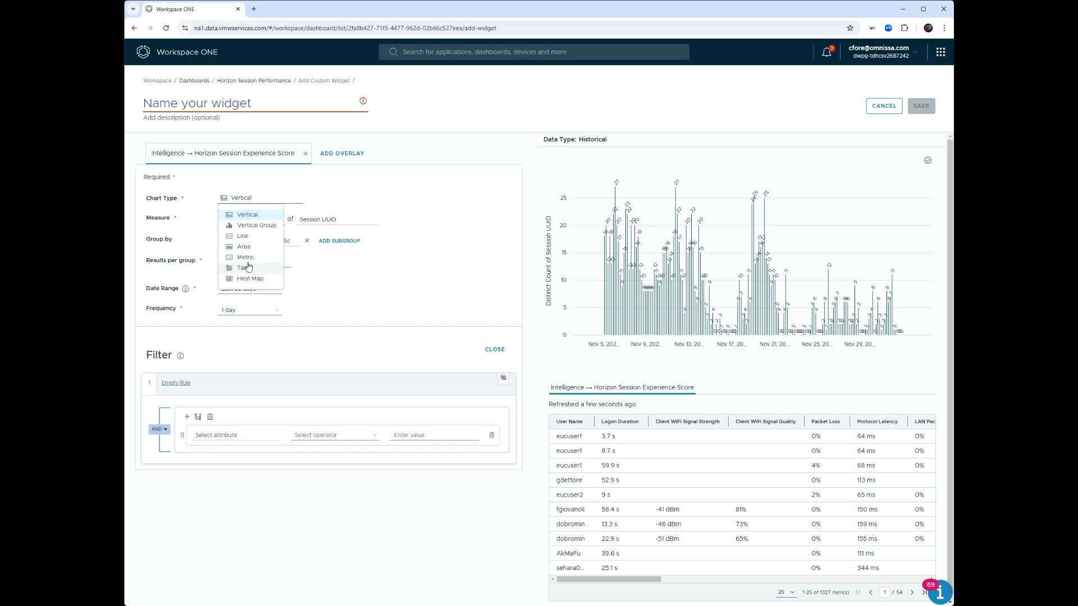
click(246, 243)
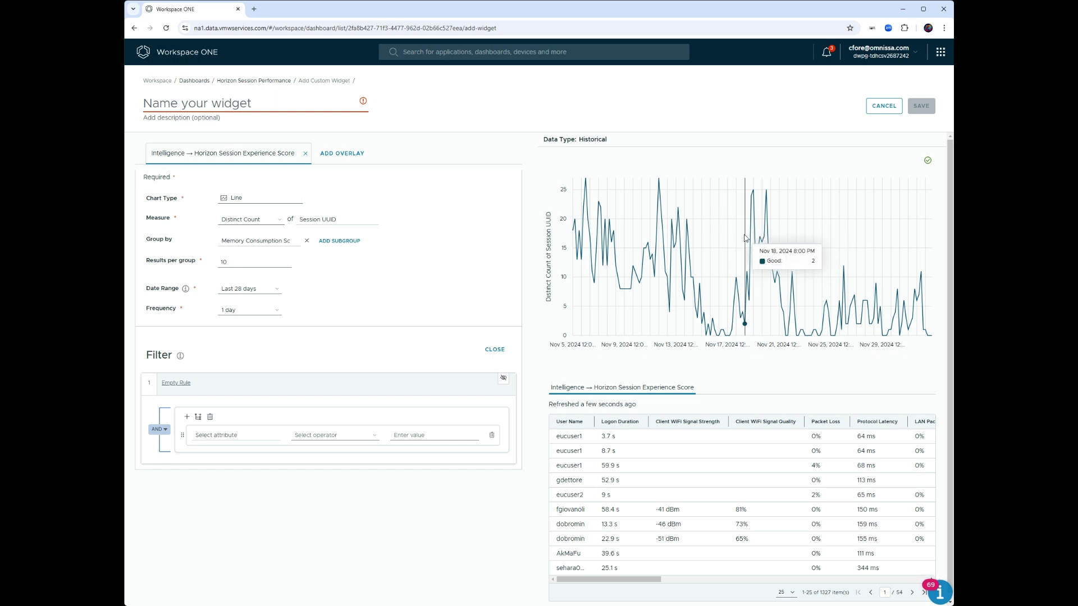
Name the widget "Memory Performance Score" and save it to the dashboard
click(242, 103)
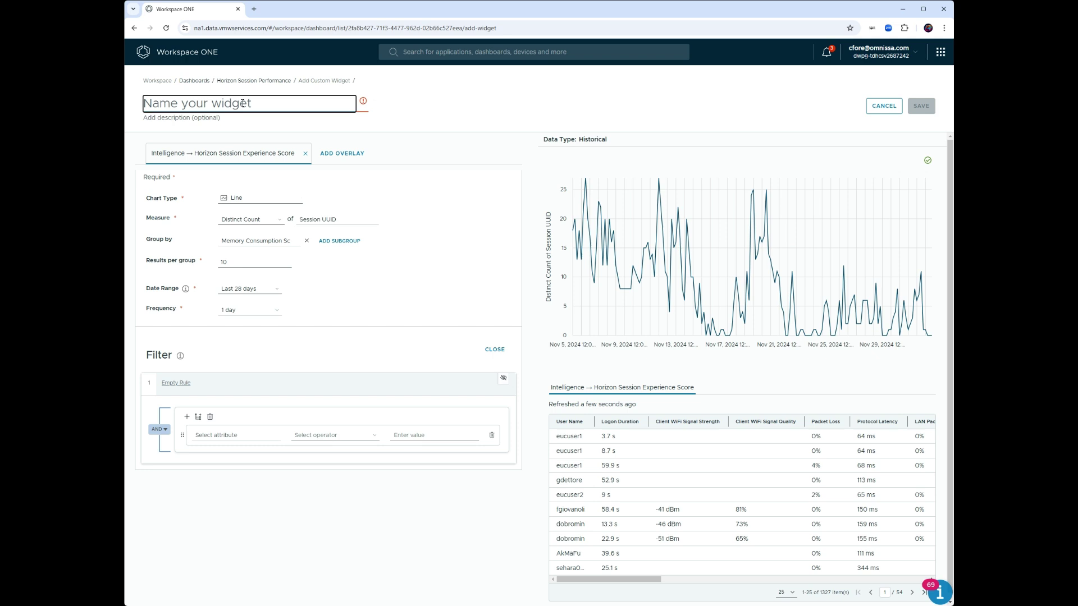
text(Memo)
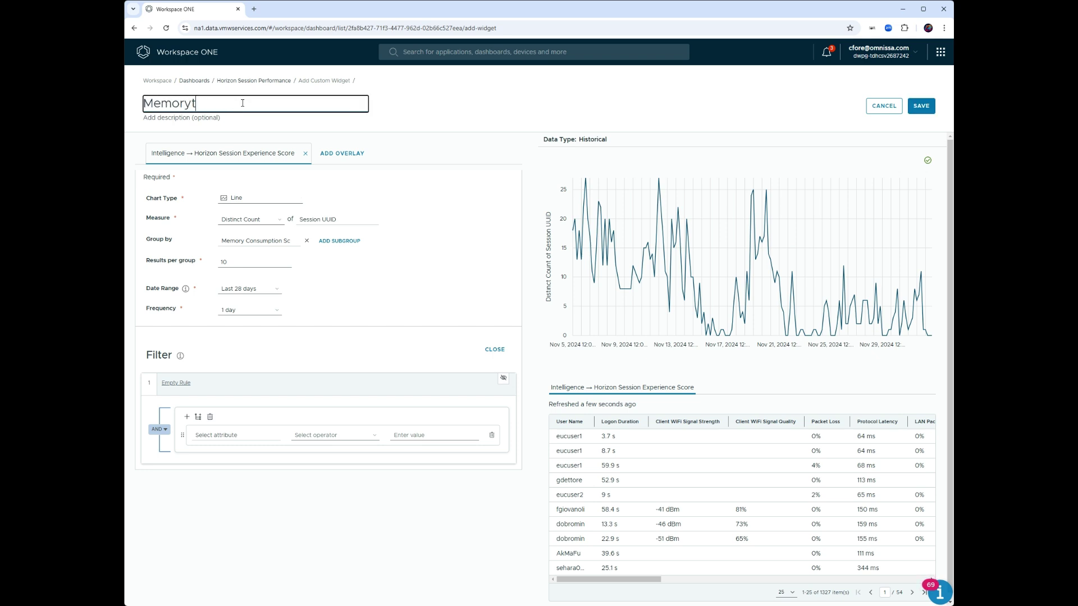
text(ry Performance Score)
click(928, 112)
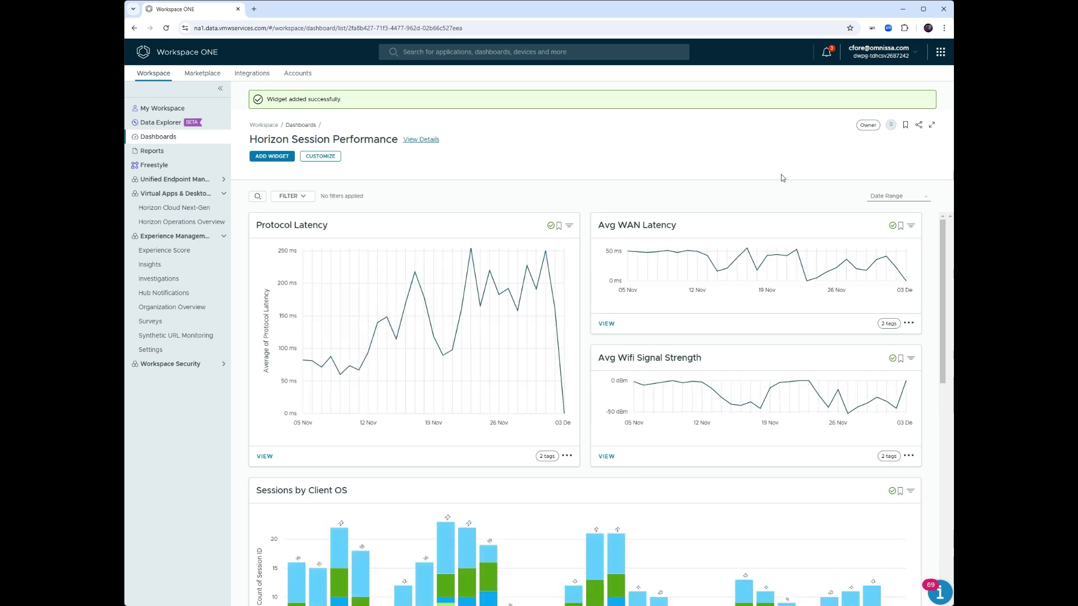
Place the Memory Performance Score widget beside CPU Performance Scores, shorten it to the same height and save the layout
scroll(780, 177, down, 15)
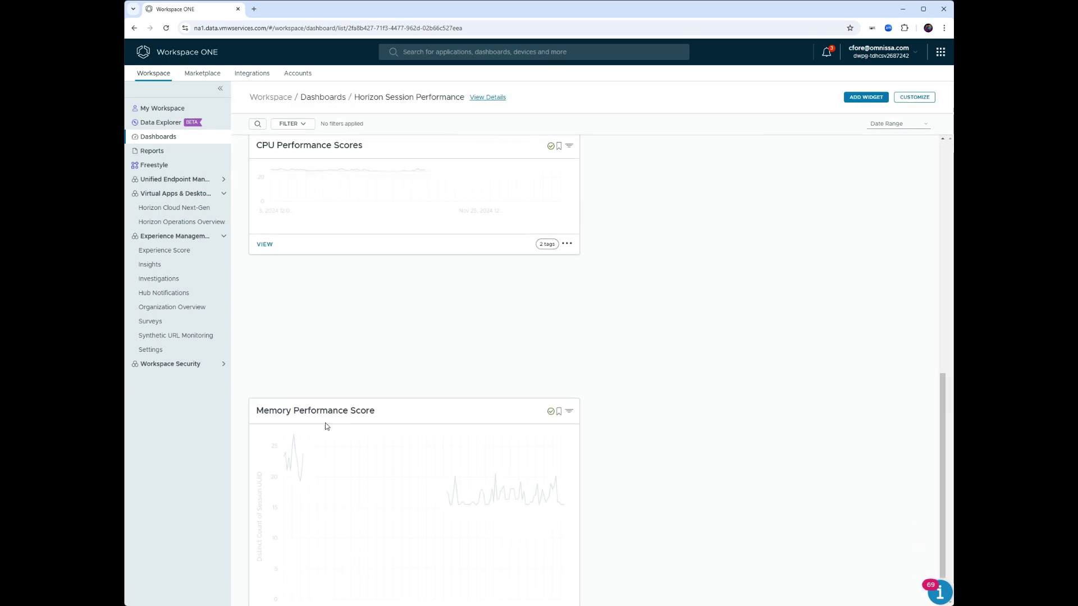
scroll(517, 276, up, 15)
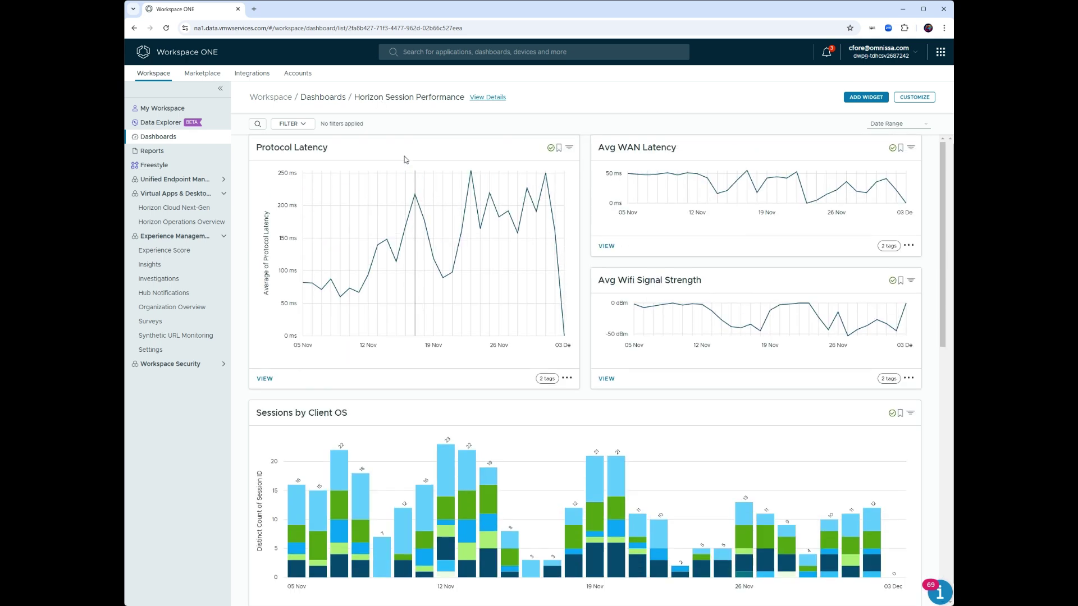
click(294, 129)
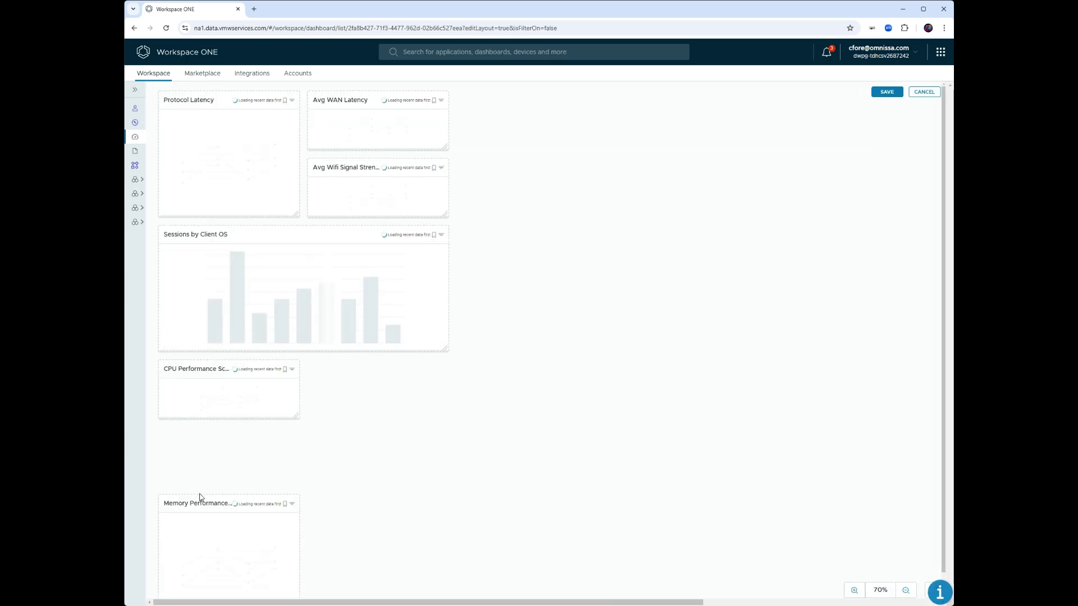
drag(200, 498, 372, 376)
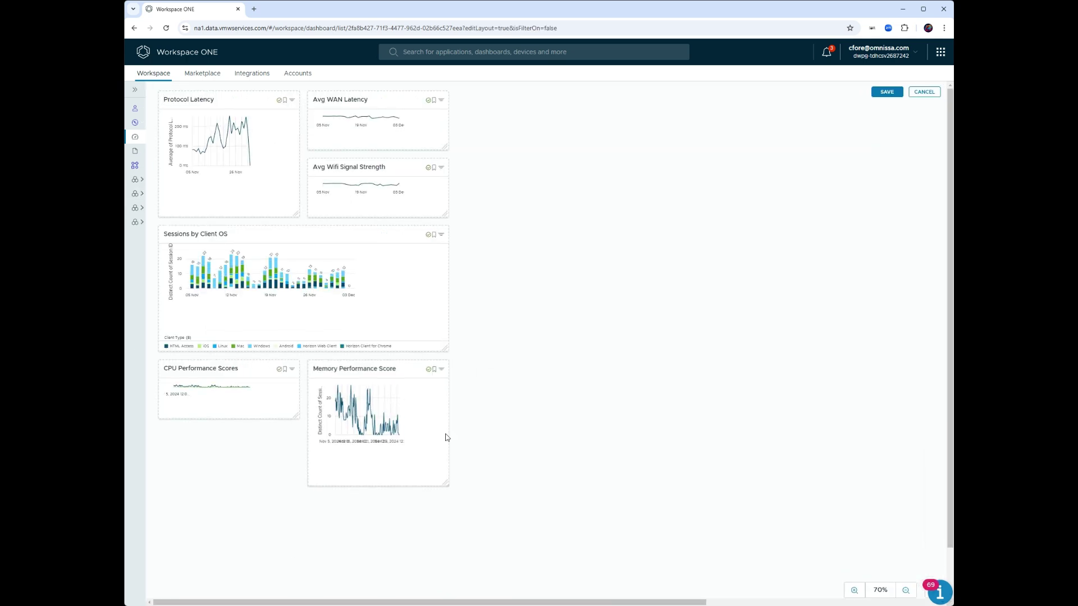
drag(447, 484, 446, 419)
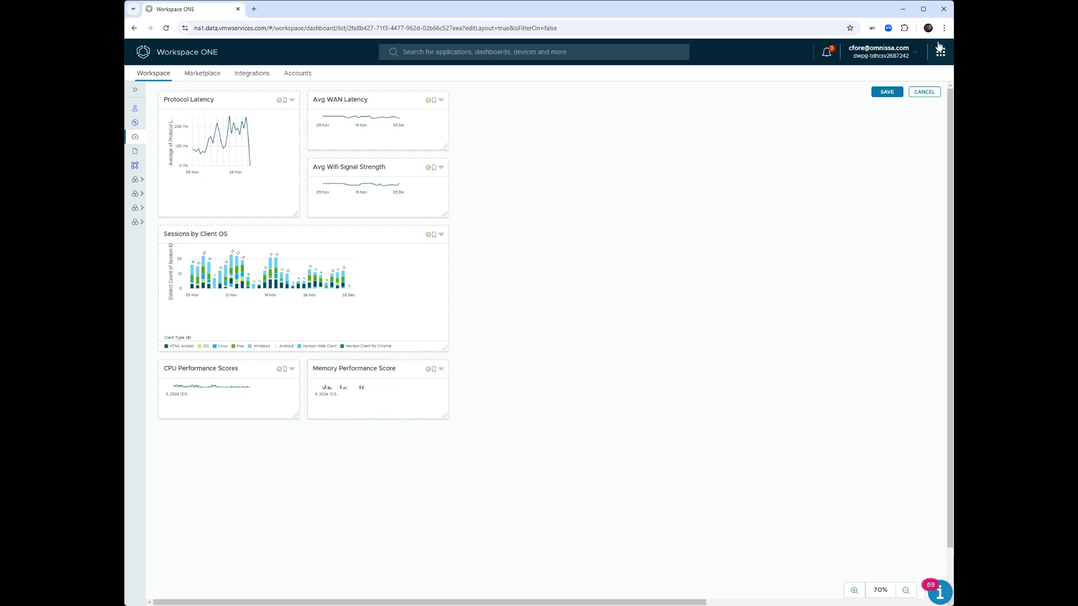
click(887, 93)
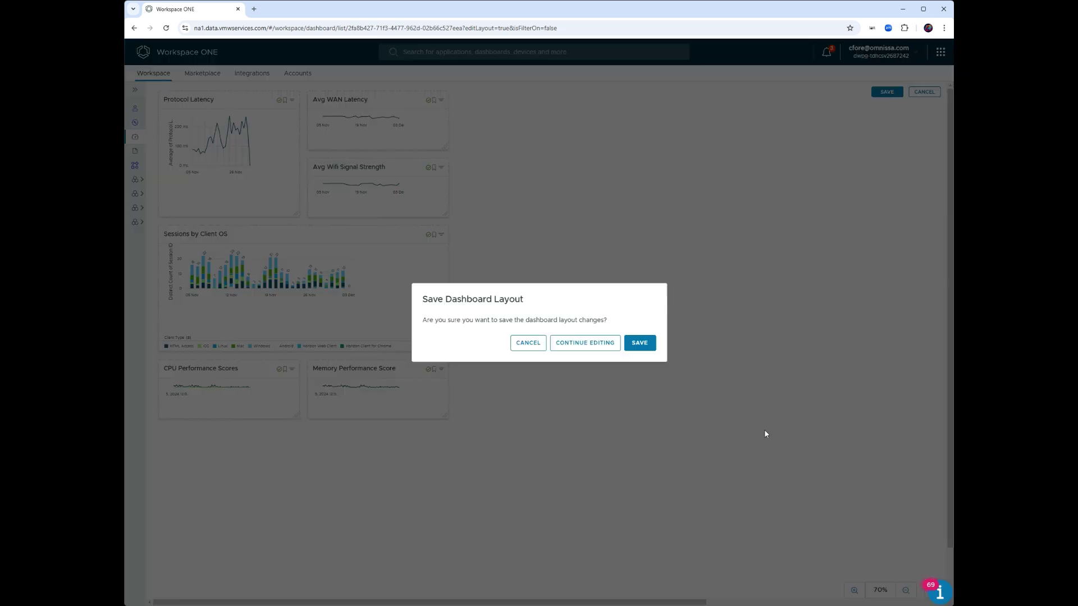
click(639, 343)
Start another custom widget on the dashboard using the Intelligence data source Horizon Session Experience Score
scroll(625, 297, down, 4)
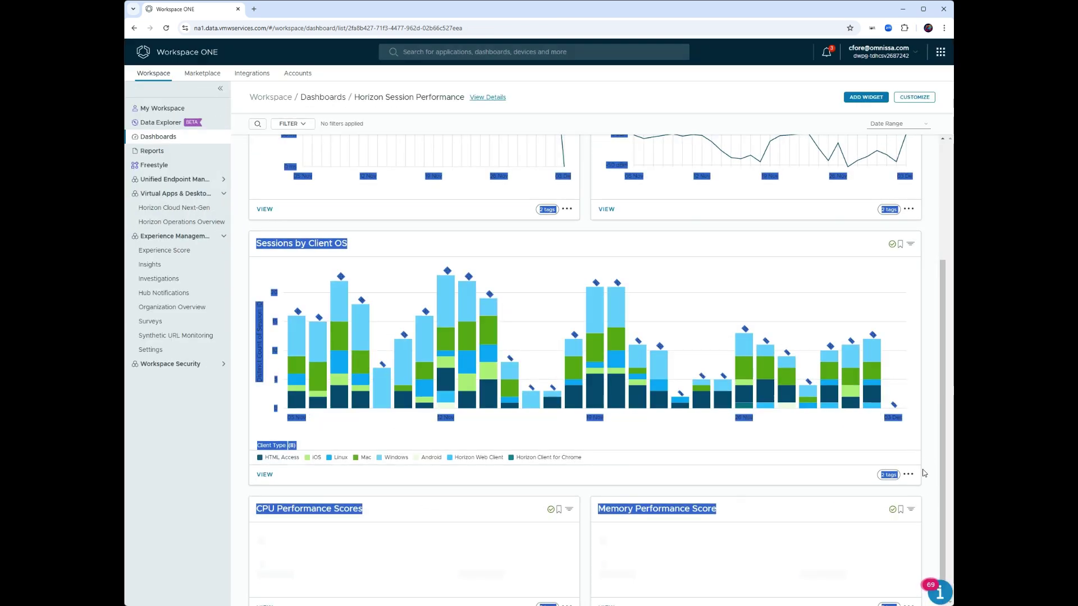
click(924, 490)
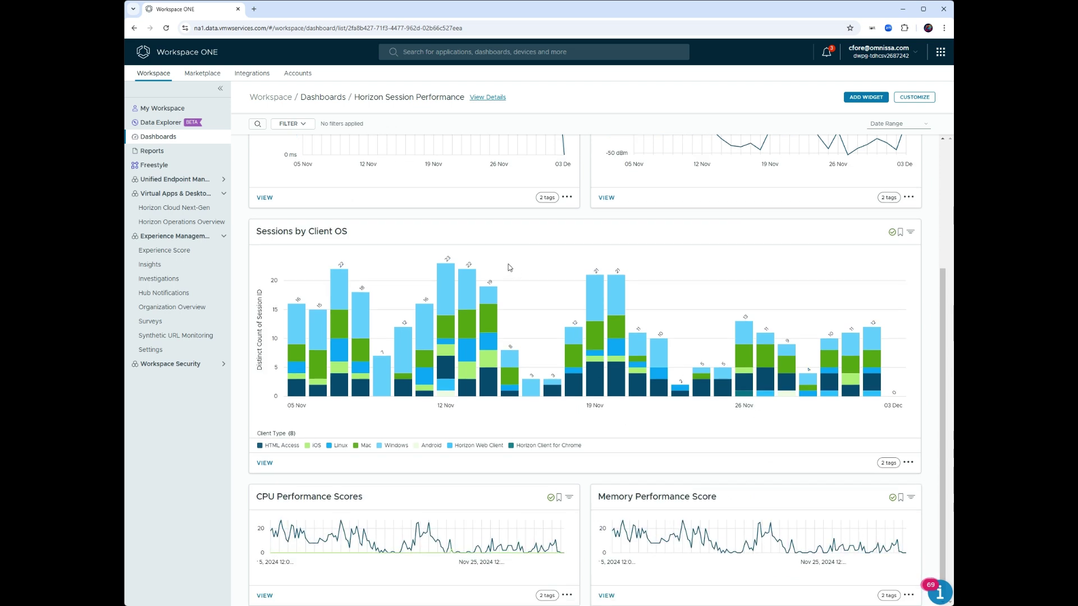
scroll(512, 272, up, 5)
click(268, 130)
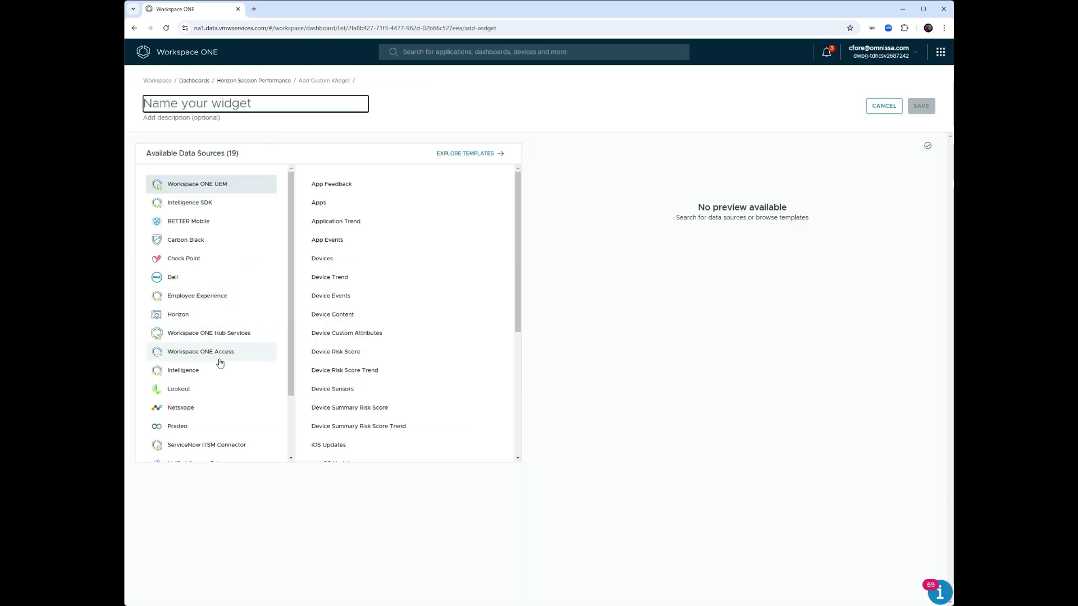
click(194, 376)
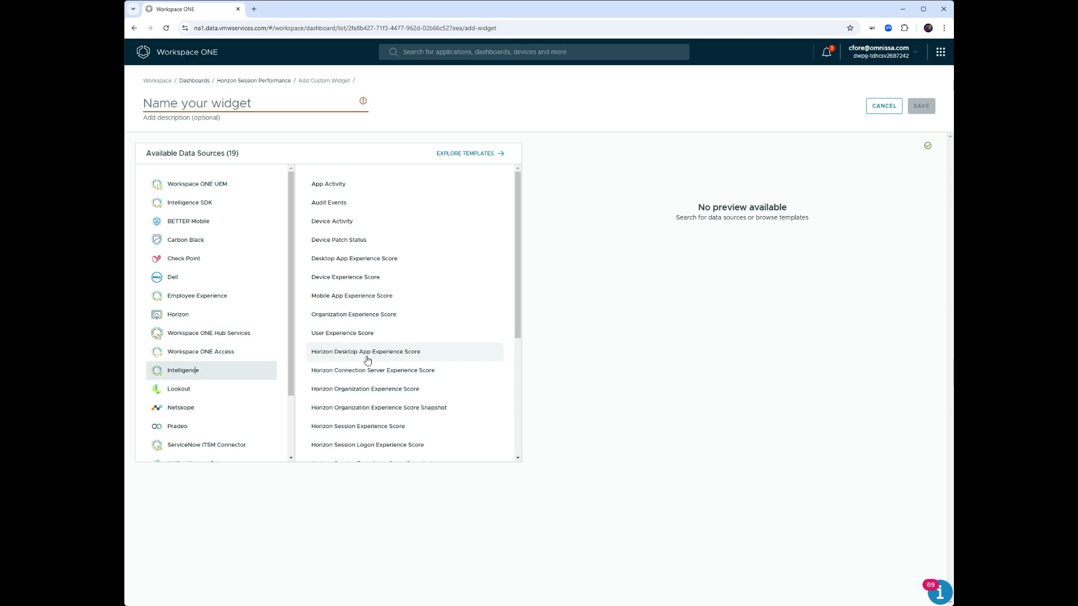
click(362, 442)
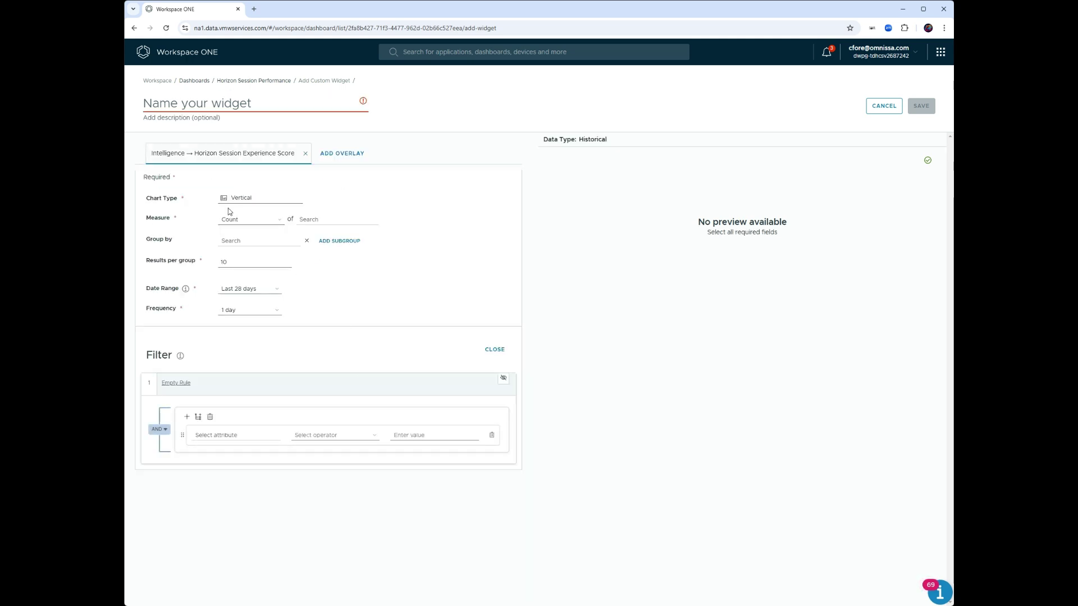
Set the widget's measure to Distinct Count of Session UUID
click(250, 219)
click(233, 241)
click(332, 220)
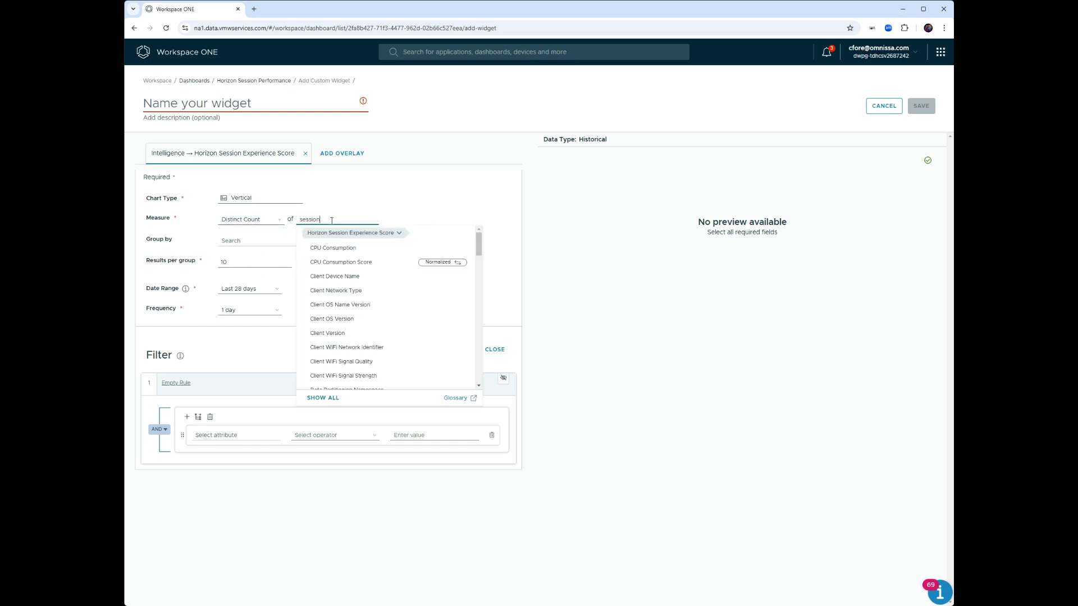
click(335, 281)
Group the session counts by the normalized Disk Latency Score and set the chart type to Line
click(266, 242)
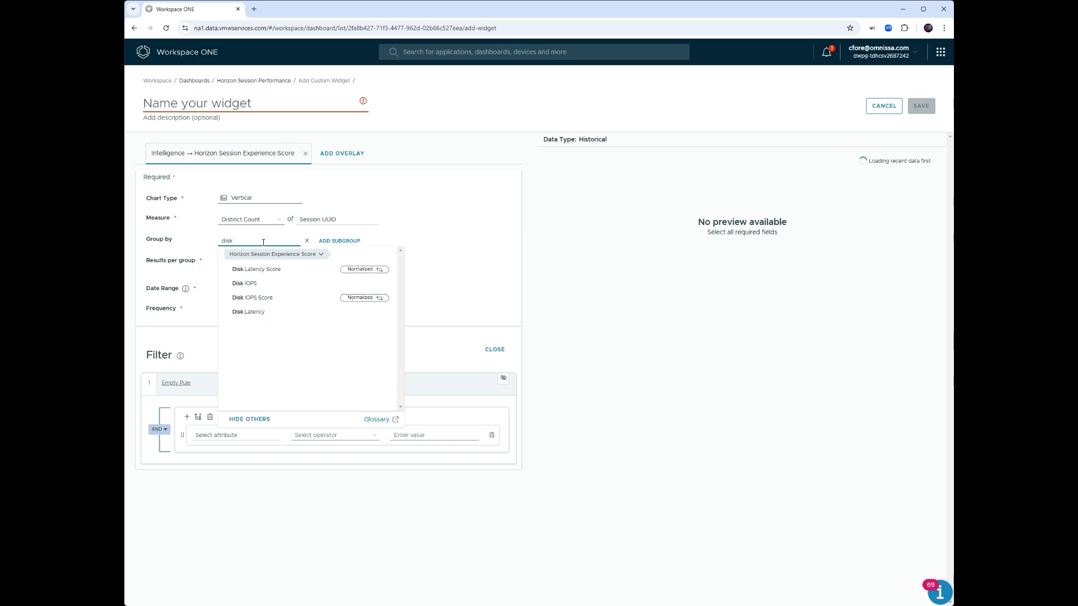
click(291, 274)
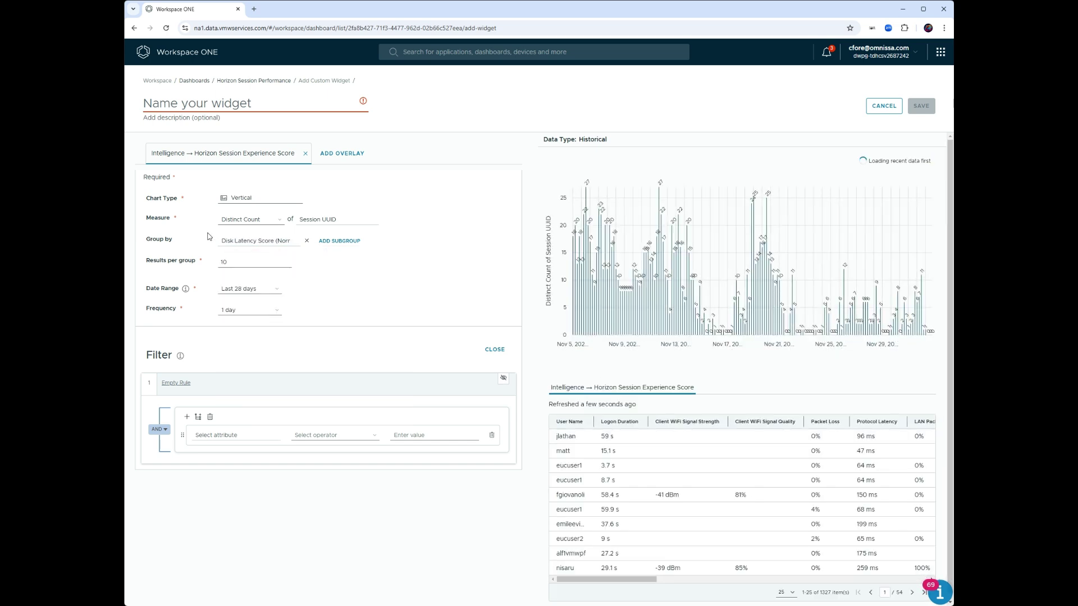
click(243, 199)
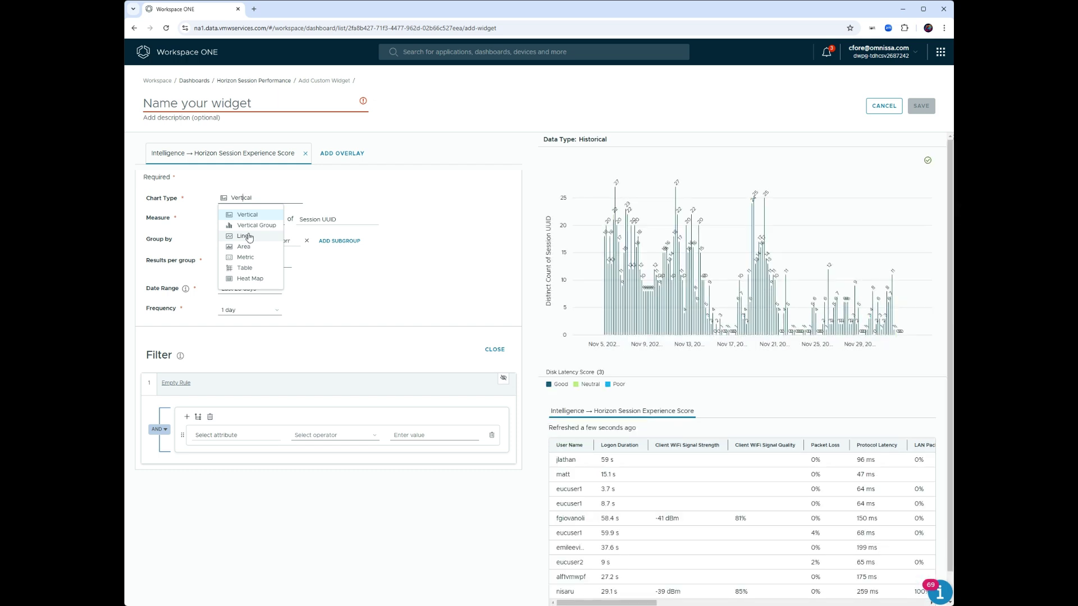
click(247, 236)
Name the widget "Disk Performance Scores" and save it to the dashboard
click(250, 99)
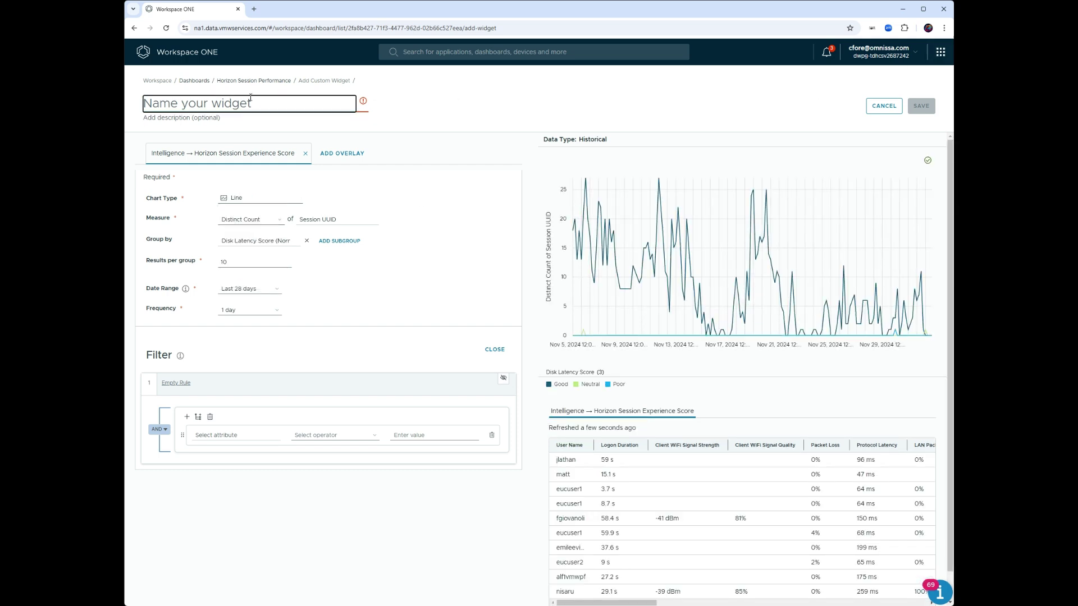
text(Disk Per)
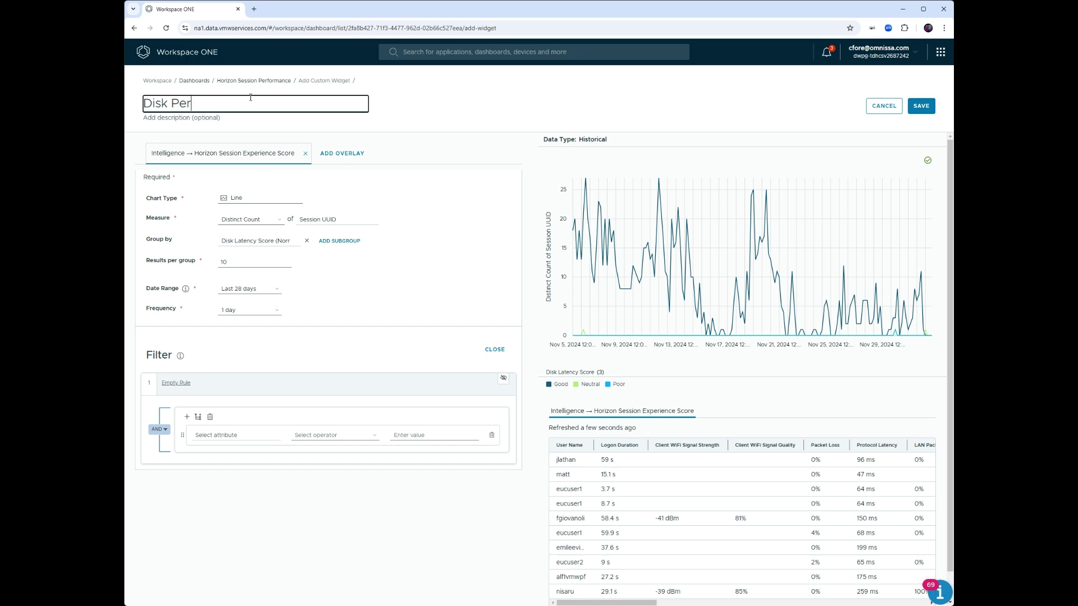
text(formance Scores)
click(921, 106)
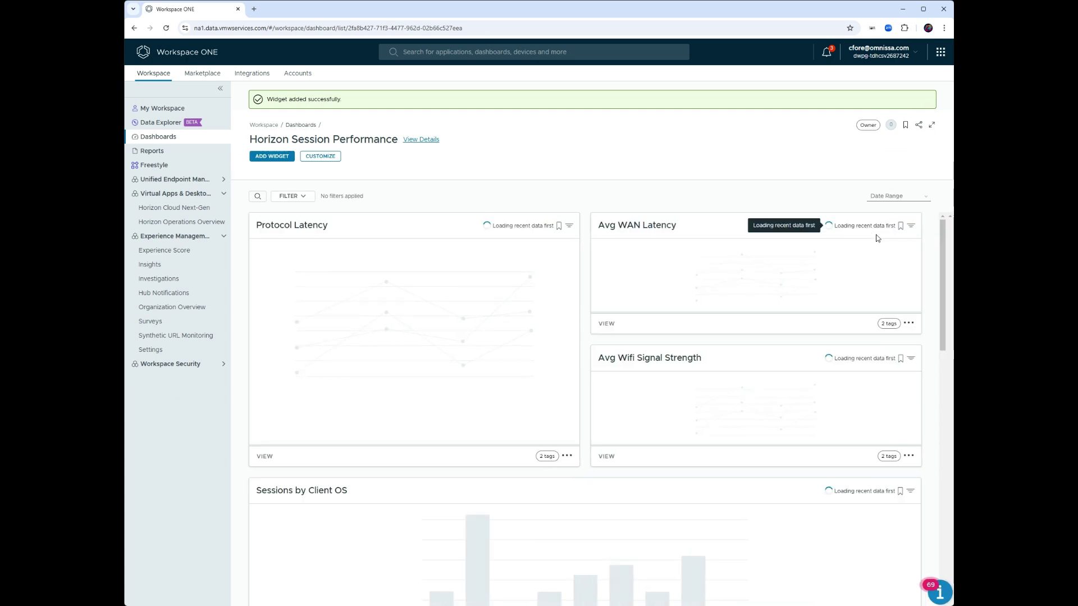
Place the Disk Performance Scores widget below CPU Performance Scores, resize it to the full two-widget width and reduced height, and save the layout
click(320, 159)
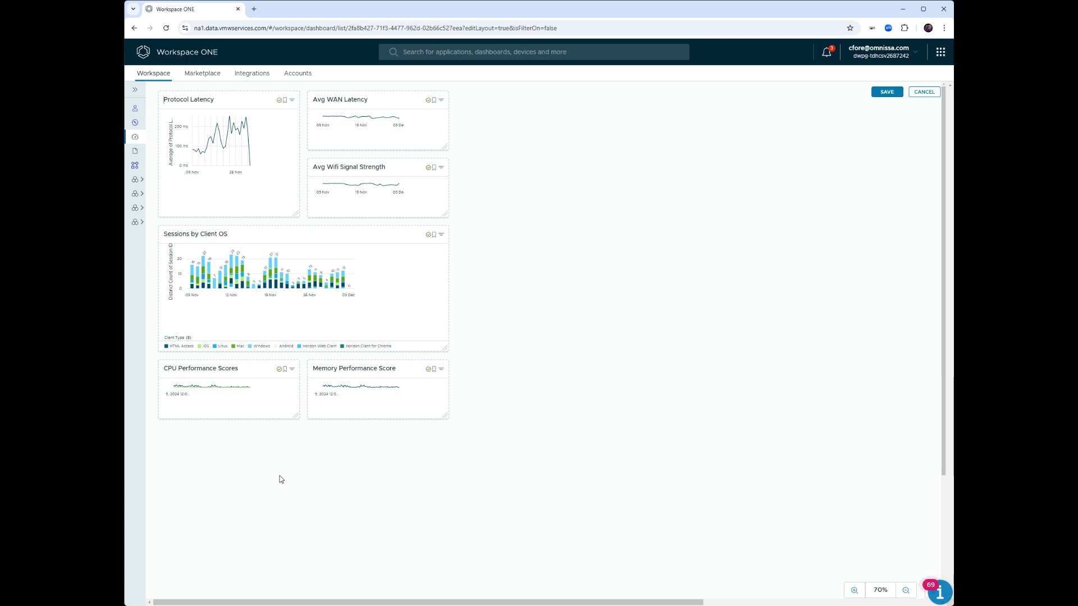
scroll(261, 389, down, 3)
drag(219, 486, 268, 597)
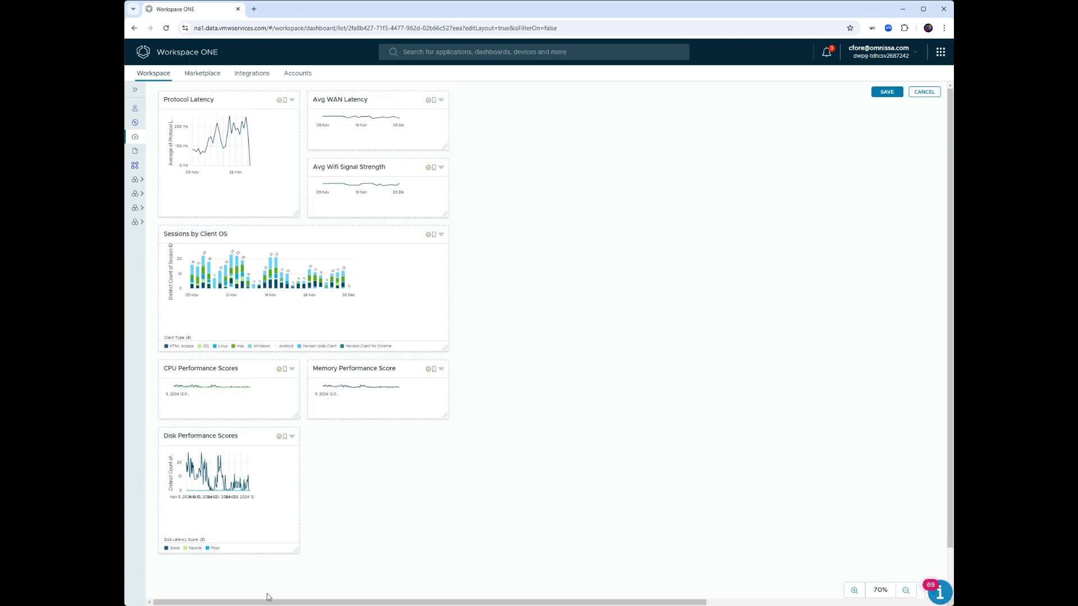
drag(296, 552, 446, 473)
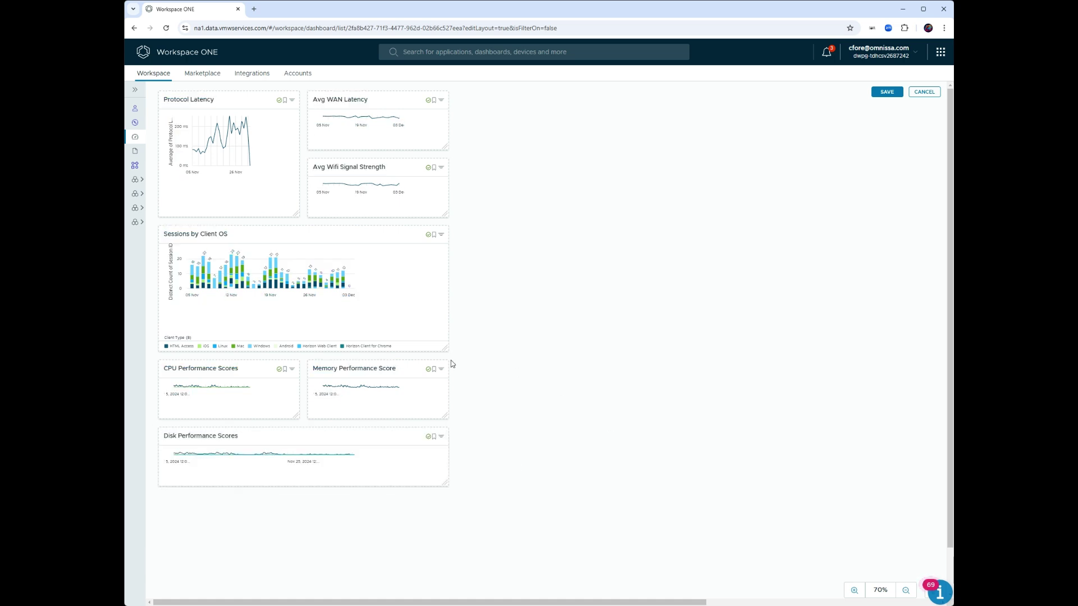
click(893, 90)
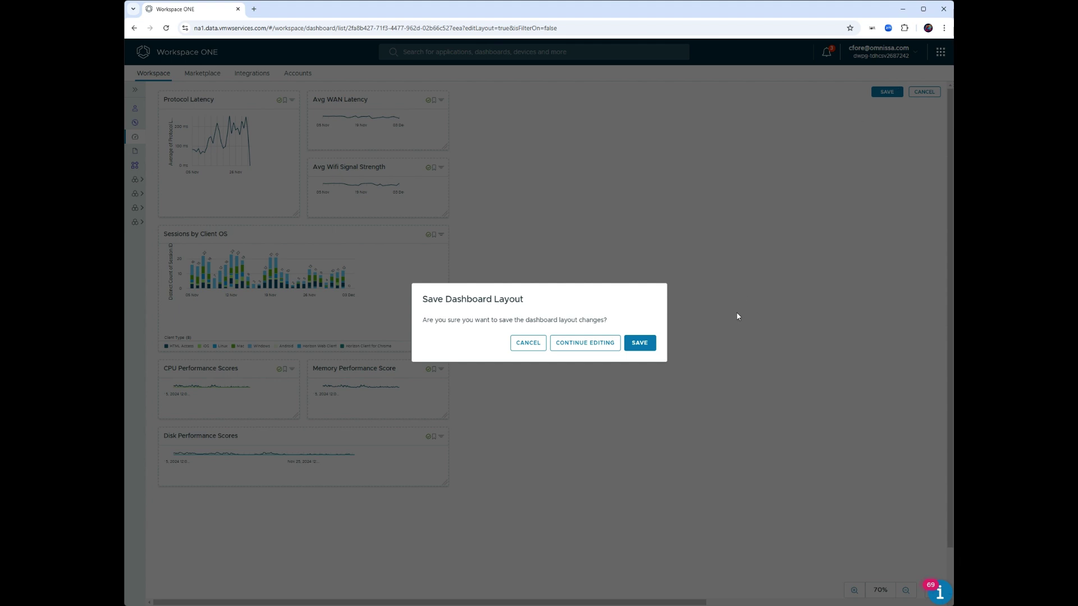
click(645, 343)
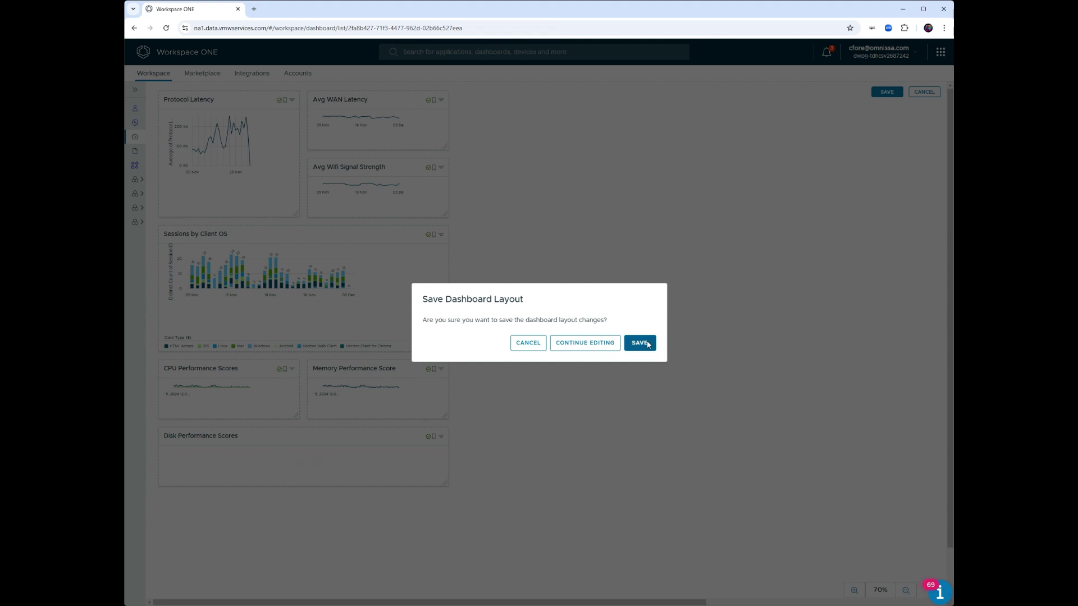
Examine the disk latency scores over time in the Disk Performance Scores chart and review the neighbouring dashboard widgets
scroll(537, 381, down, 3)
scroll(506, 310, down, 3)
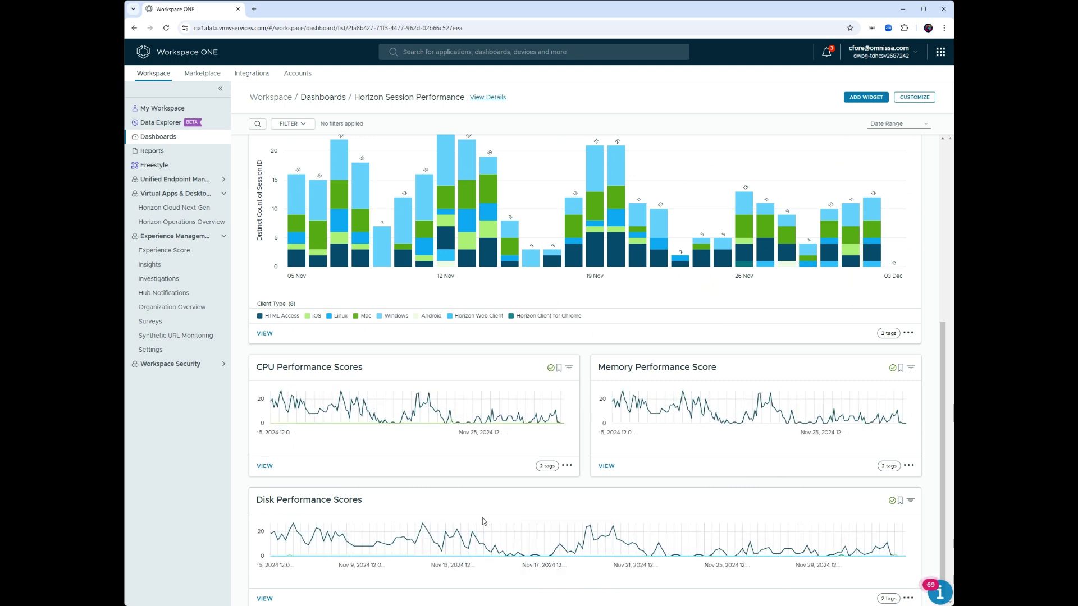
mouse_move(532, 554)
scroll(882, 512, down, 1)
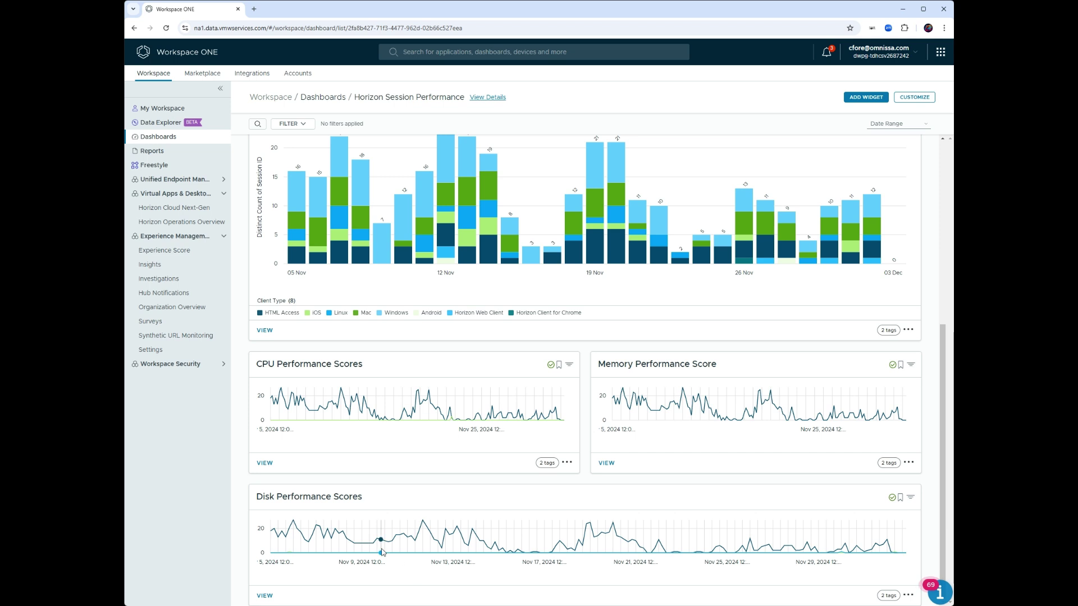
mouse_move(392, 549)
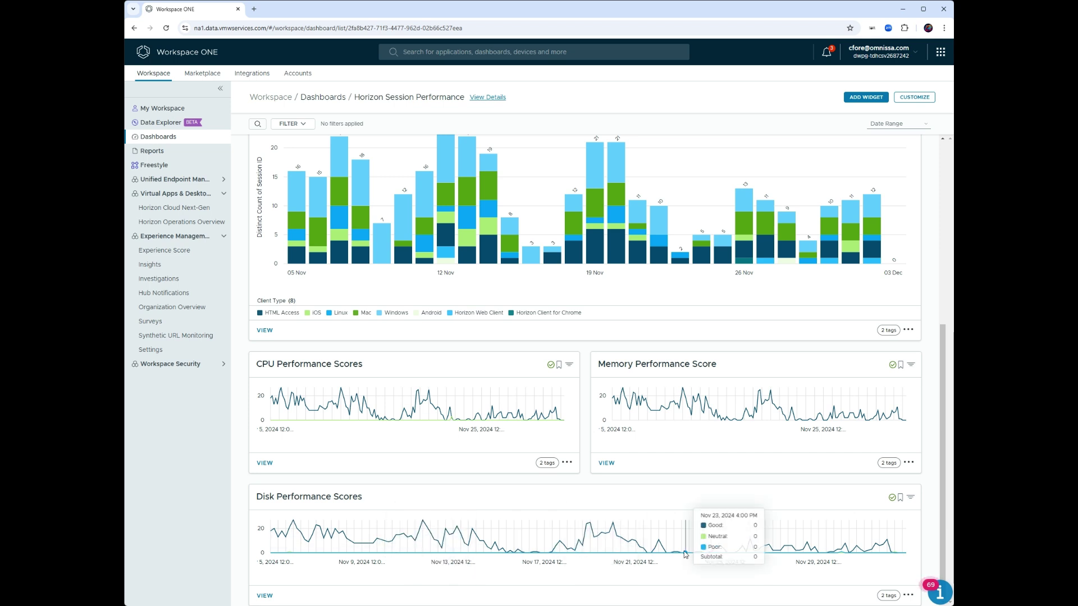
click(843, 557)
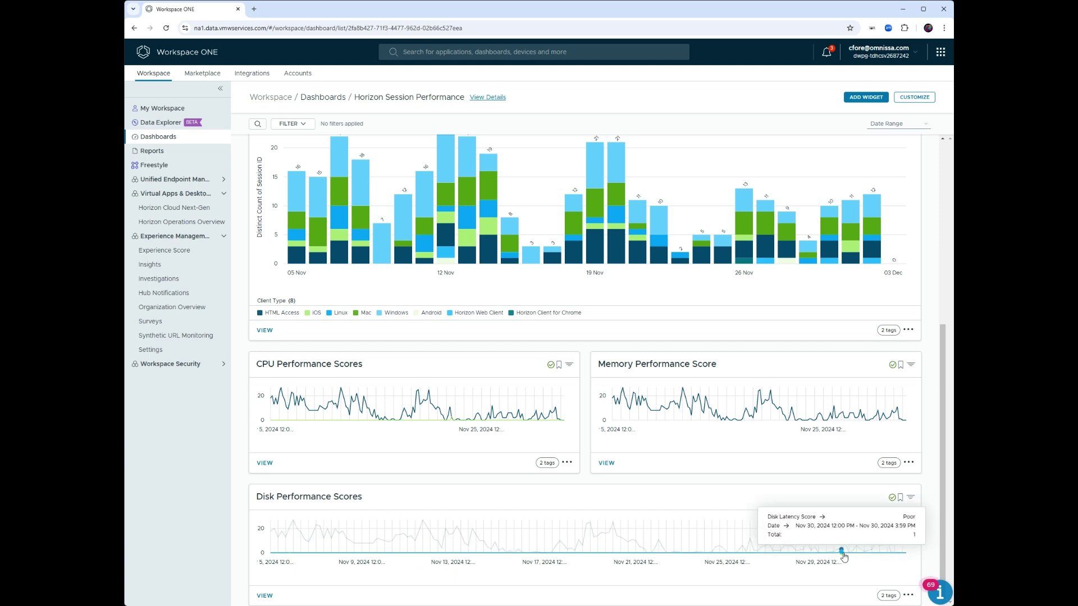
scroll(844, 557, up, 5)
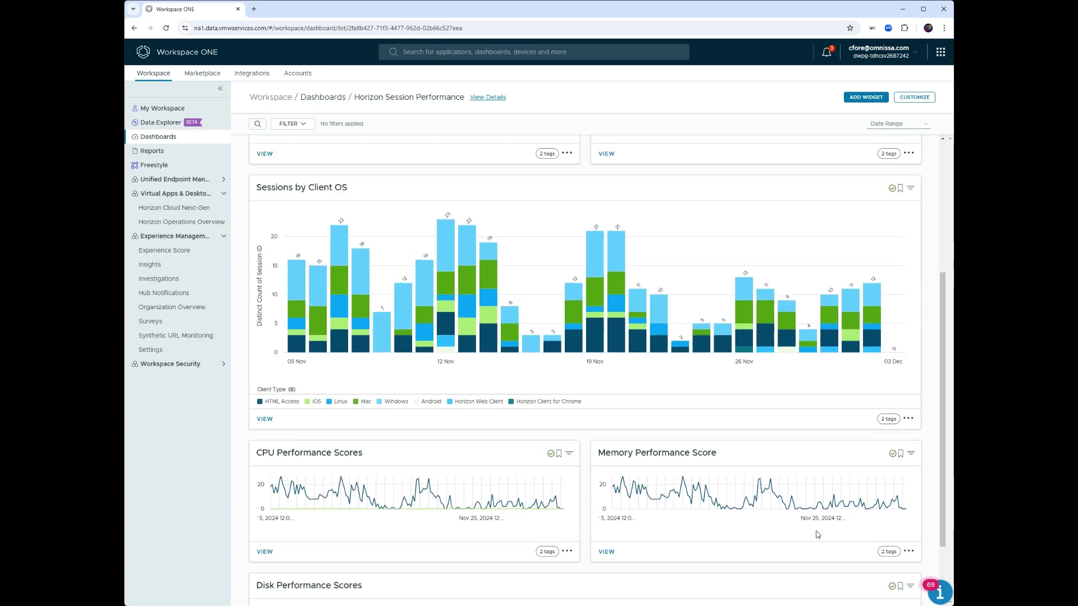
scroll(820, 526, down, 5)
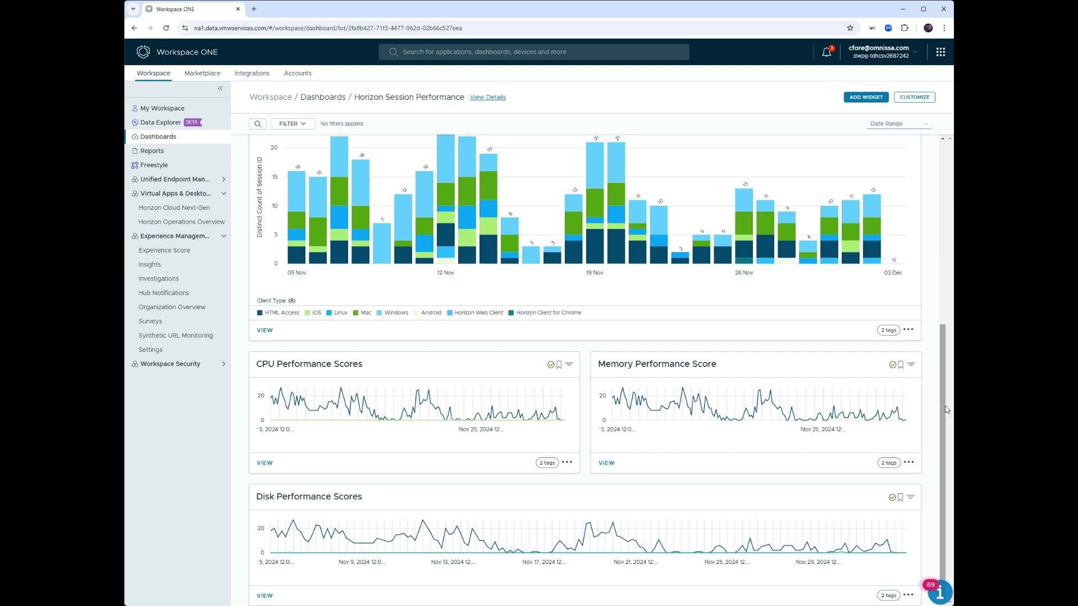
scroll(276, 124, up, 8)
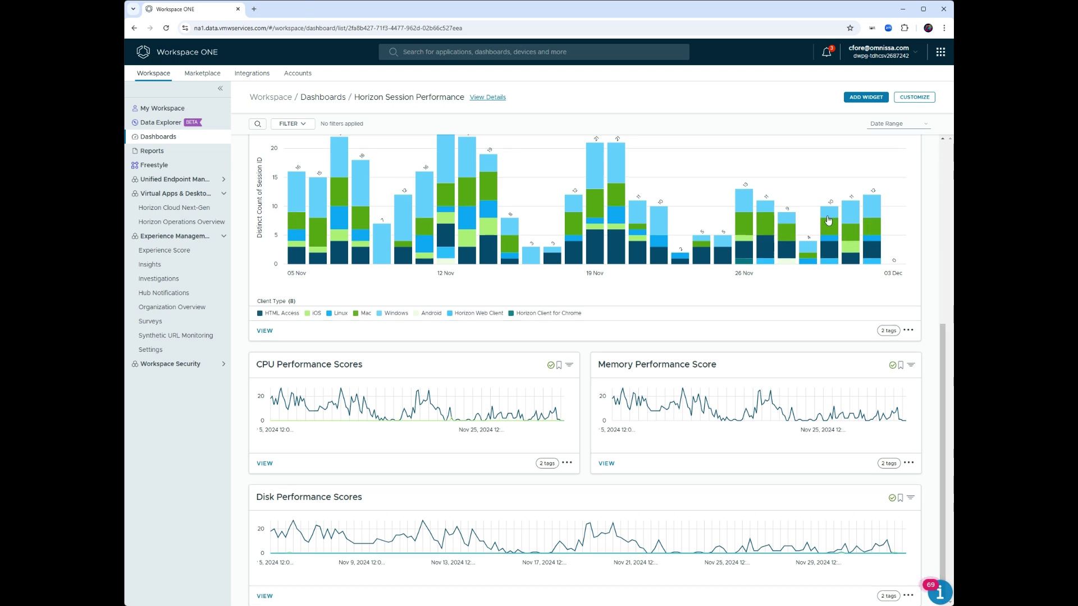
Start a custom widget from Intelligence's Horizon Session Experience Score, measuring the Distinct Count of Pool / Farm Name
click(274, 126)
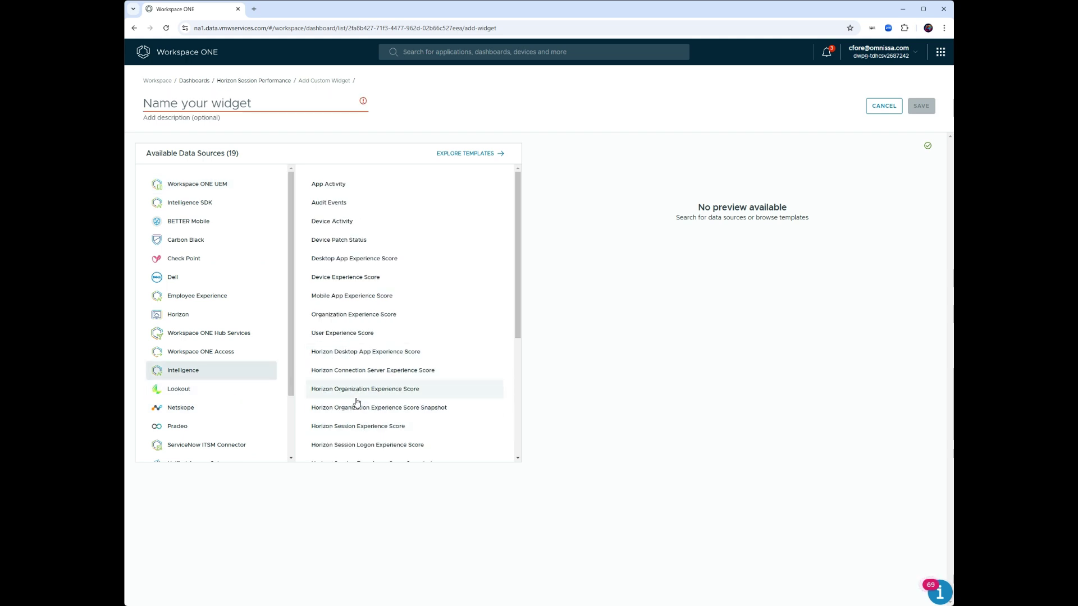
click(366, 428)
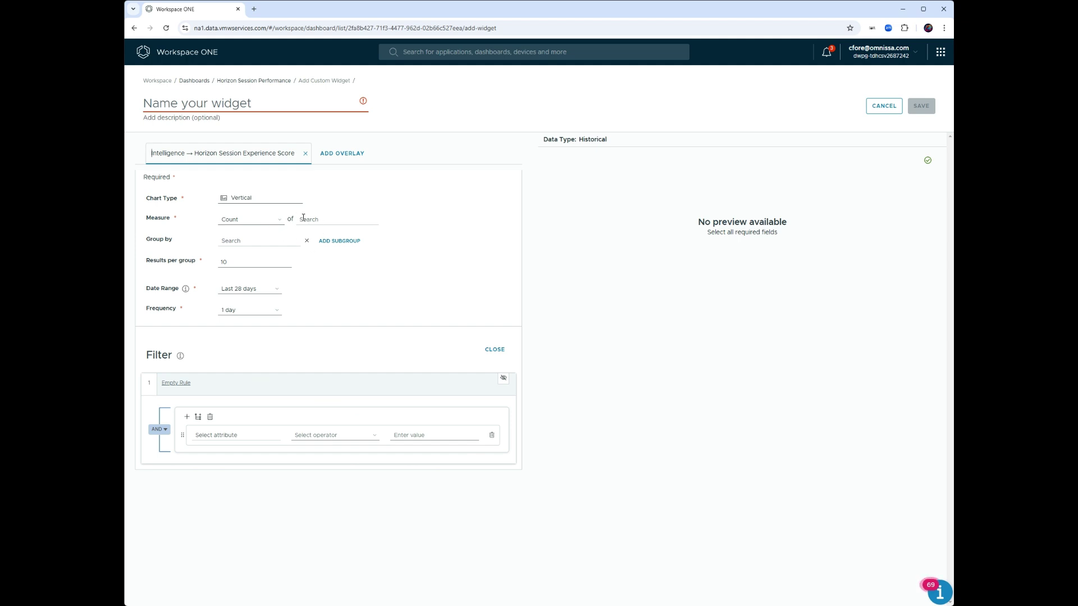
click(303, 219)
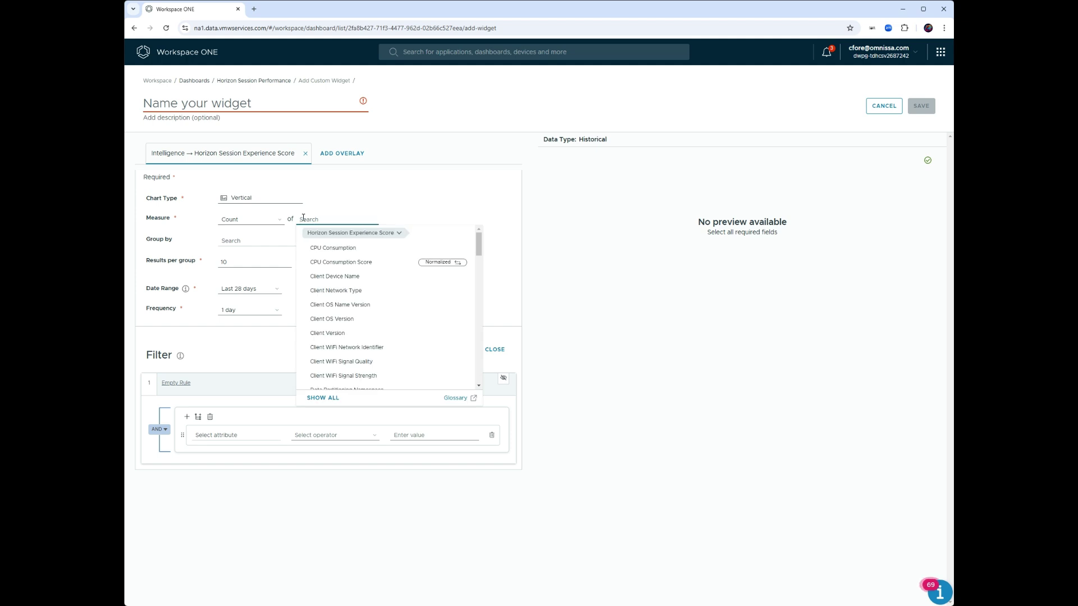
text(pool)
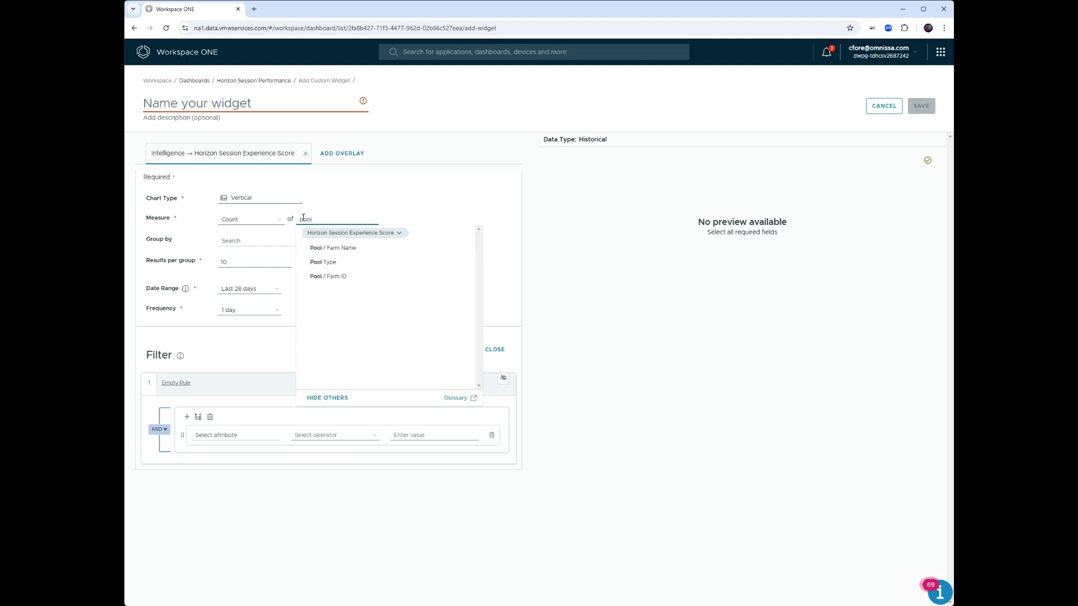
click(342, 252)
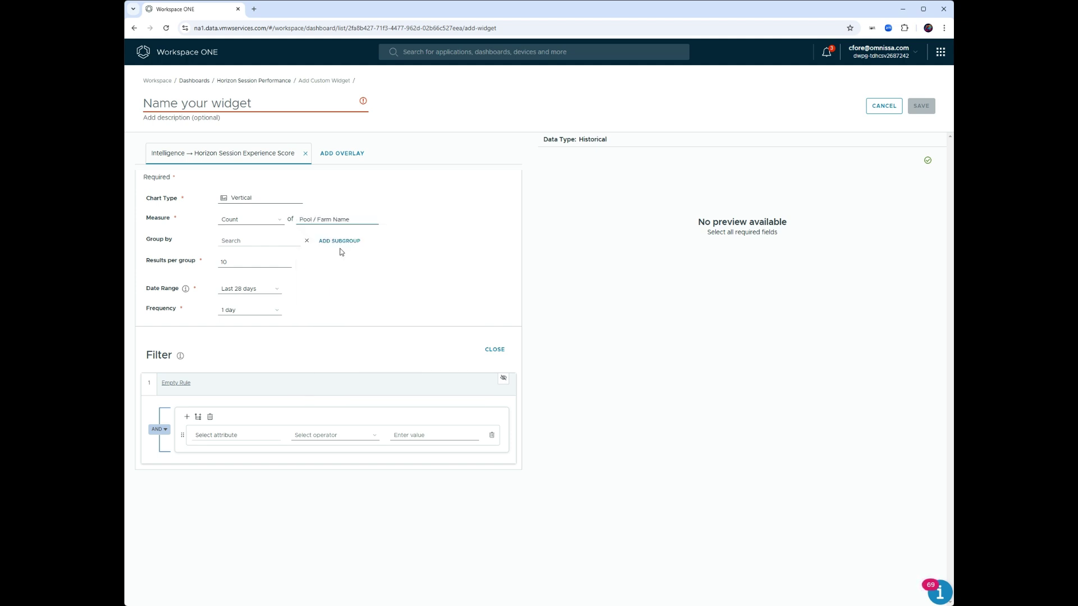
click(270, 219)
click(260, 237)
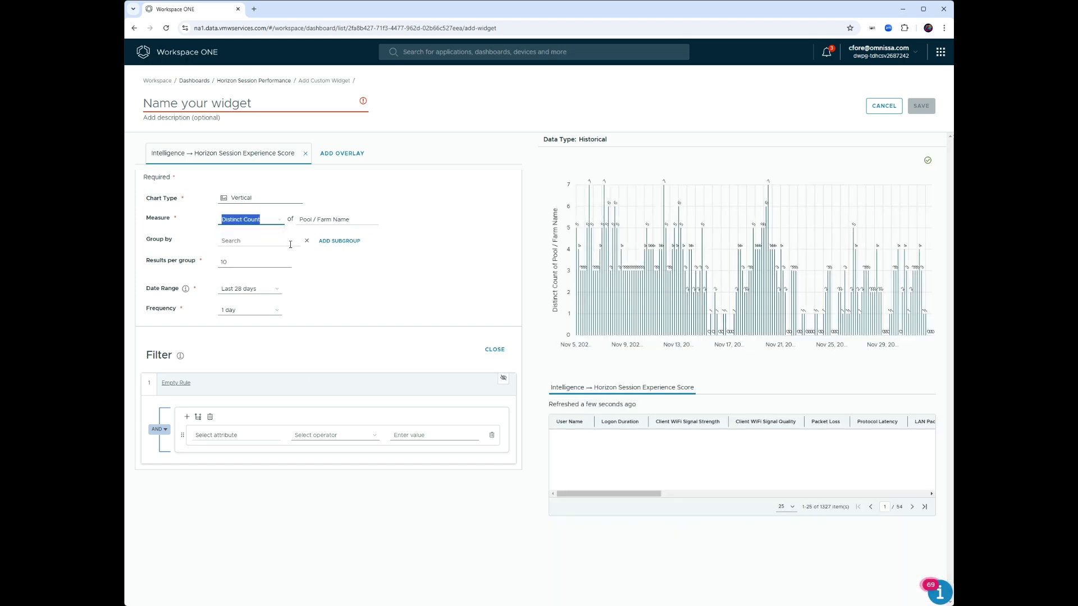
Group the pool counts by CPU Consumption Score and set the date range to Last 7 days
click(241, 241)
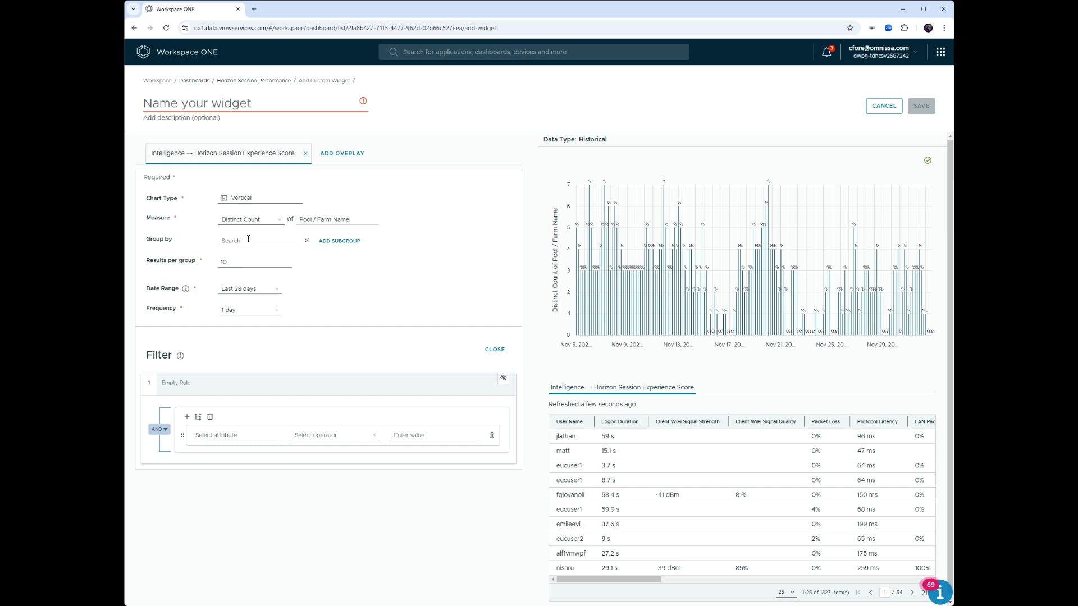
click(264, 268)
click(257, 290)
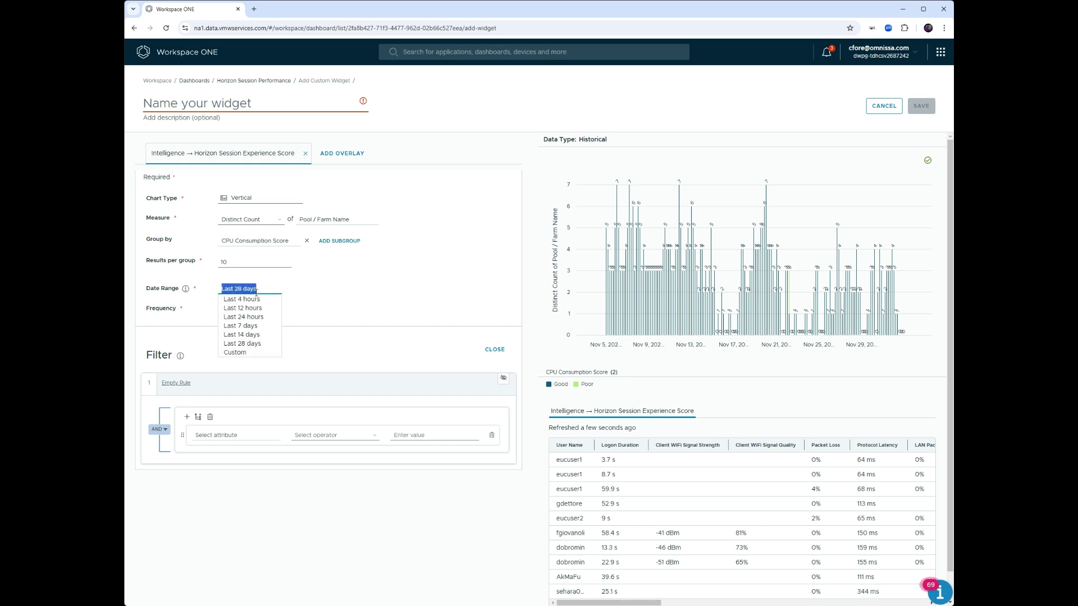
click(256, 326)
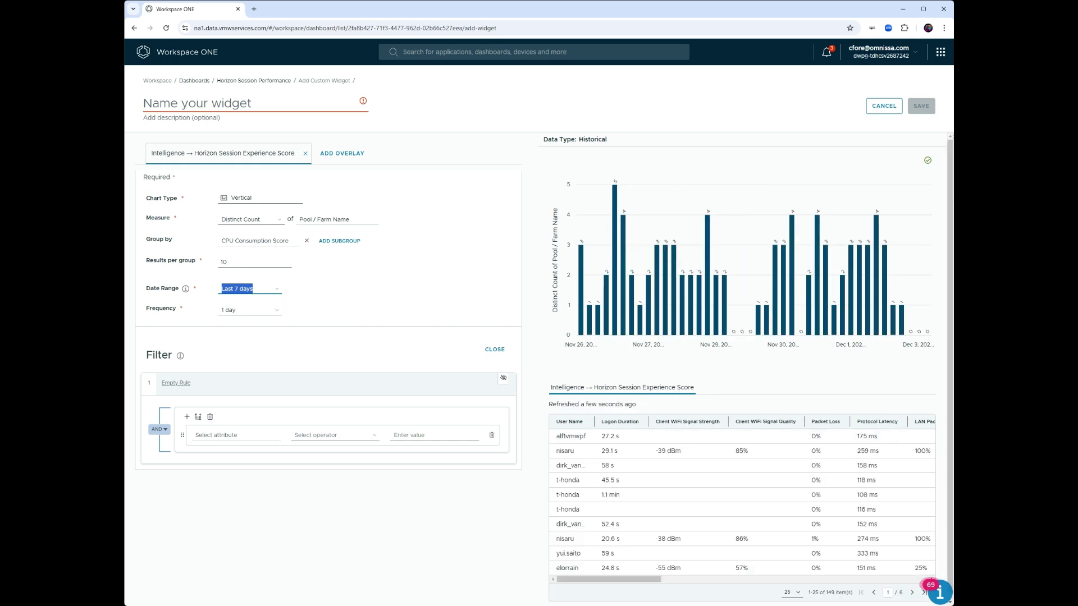
Name the widget "Pools by CPU Score" and save it to the dashboard
click(213, 106)
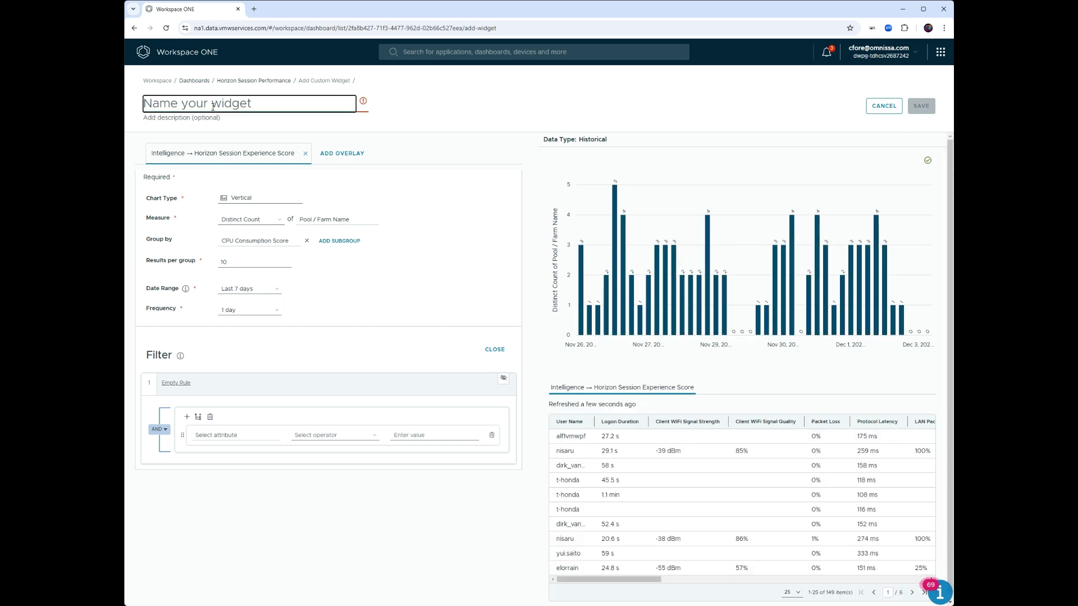
text(Po)
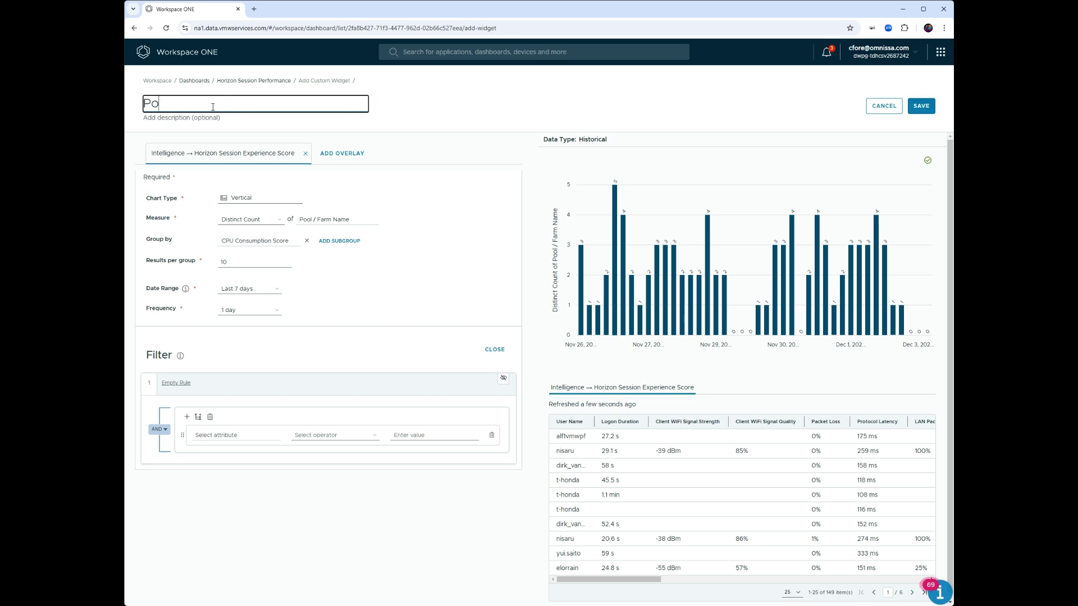
text(ols by CPU Score)
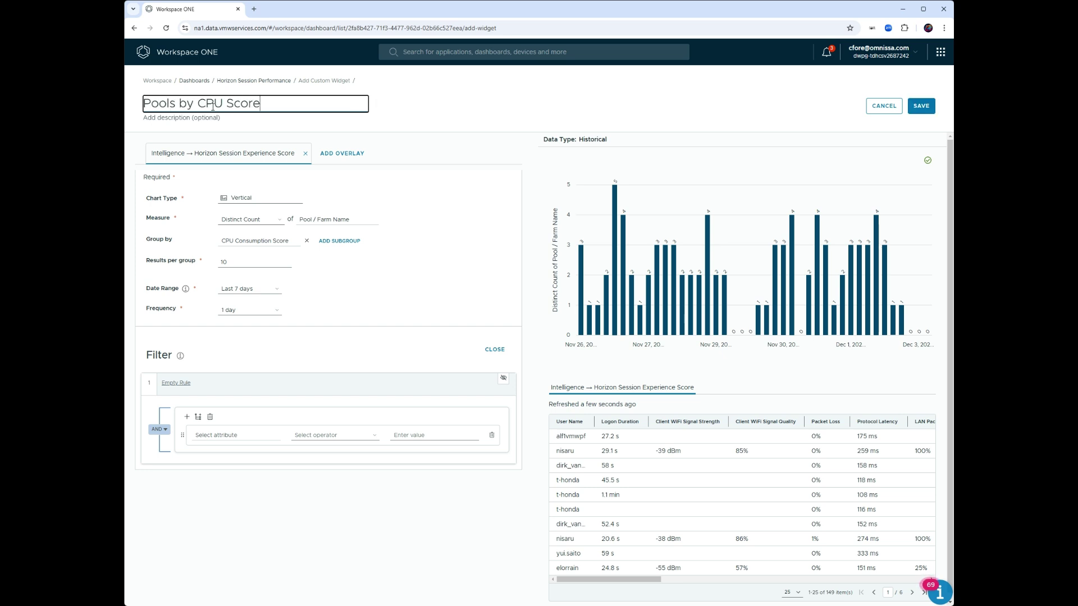
click(921, 106)
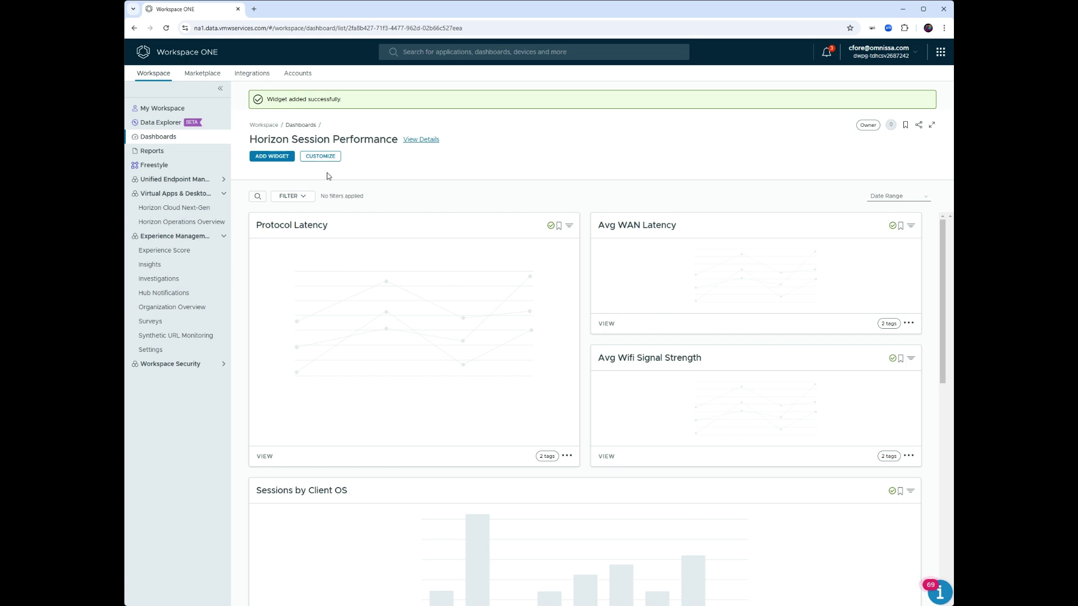
Customize the dashboard layout to have Pools by CPU Score directly below Disk Performance Scores, and save the layout
click(323, 160)
scroll(380, 513, down, 2)
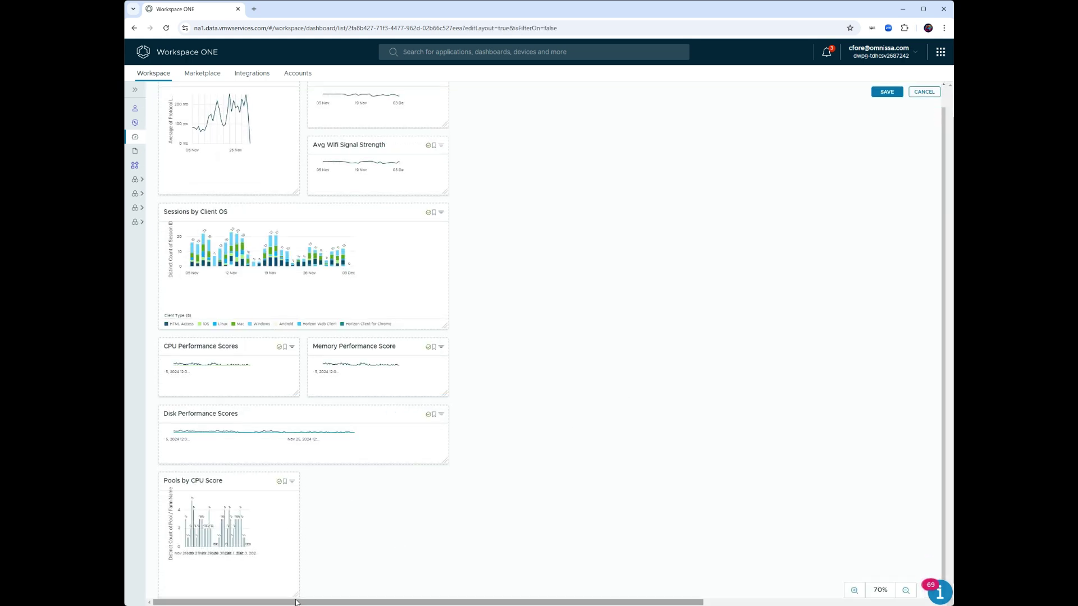
click(886, 92)
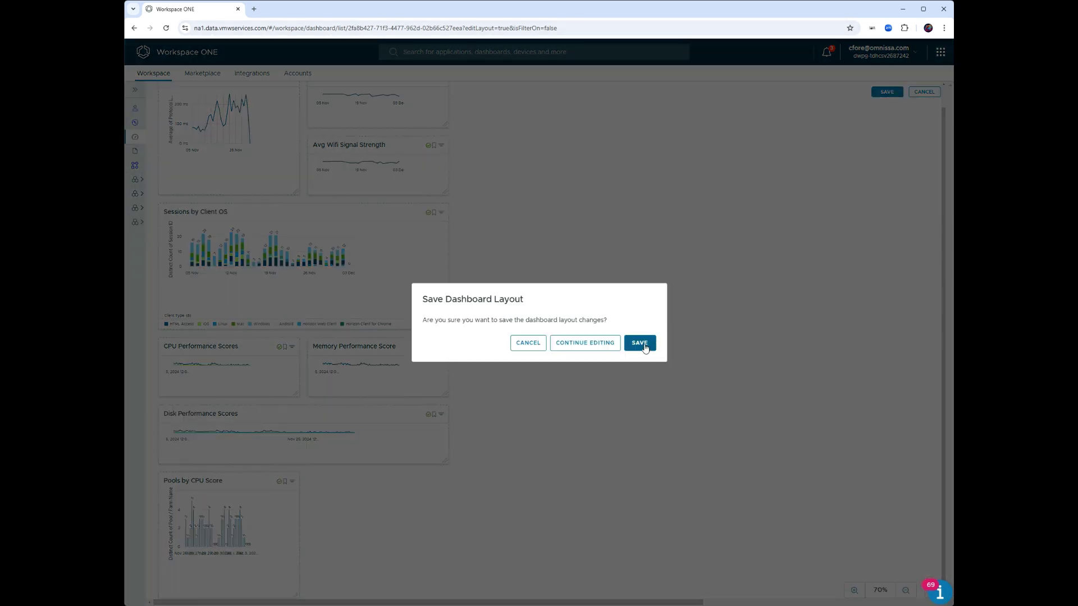
click(643, 343)
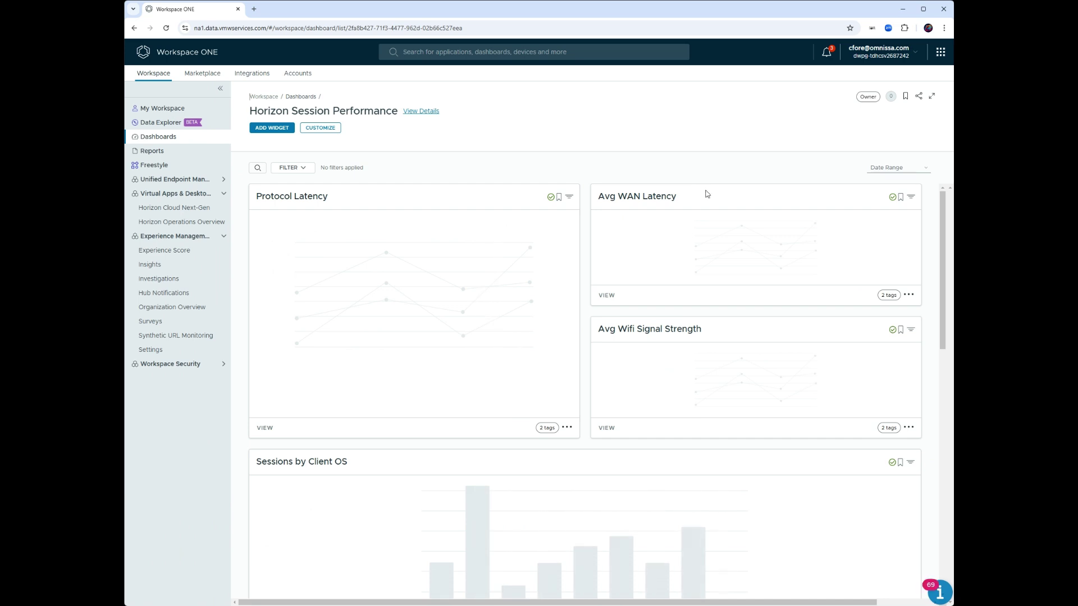
Open the Pools by CPU Score widget on the dashboard for editing
scroll(703, 214, down, 4)
scroll(703, 214, down, 10)
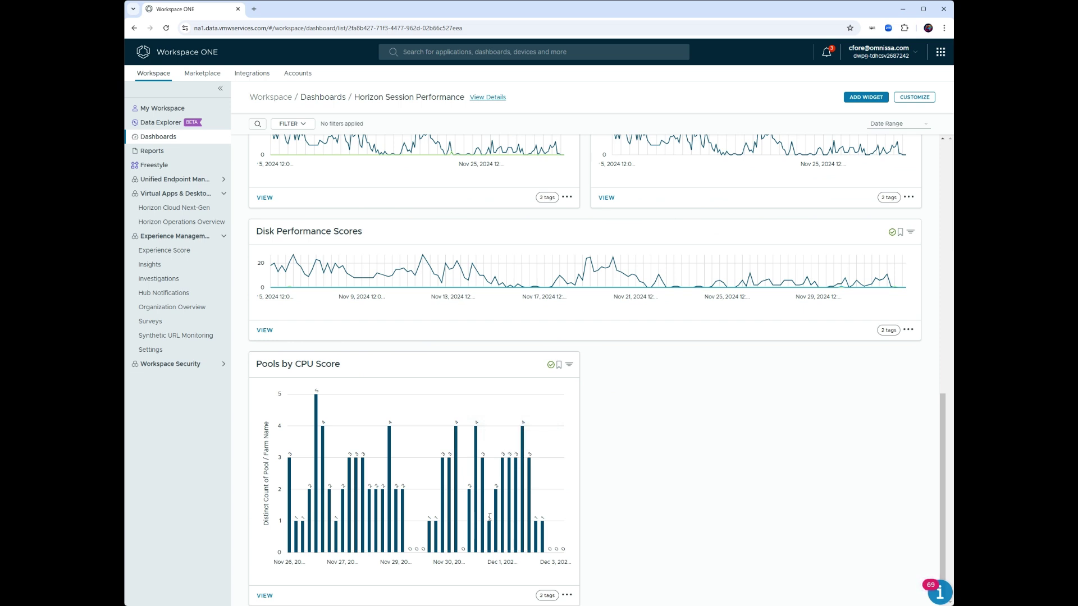
mouse_move(476, 438)
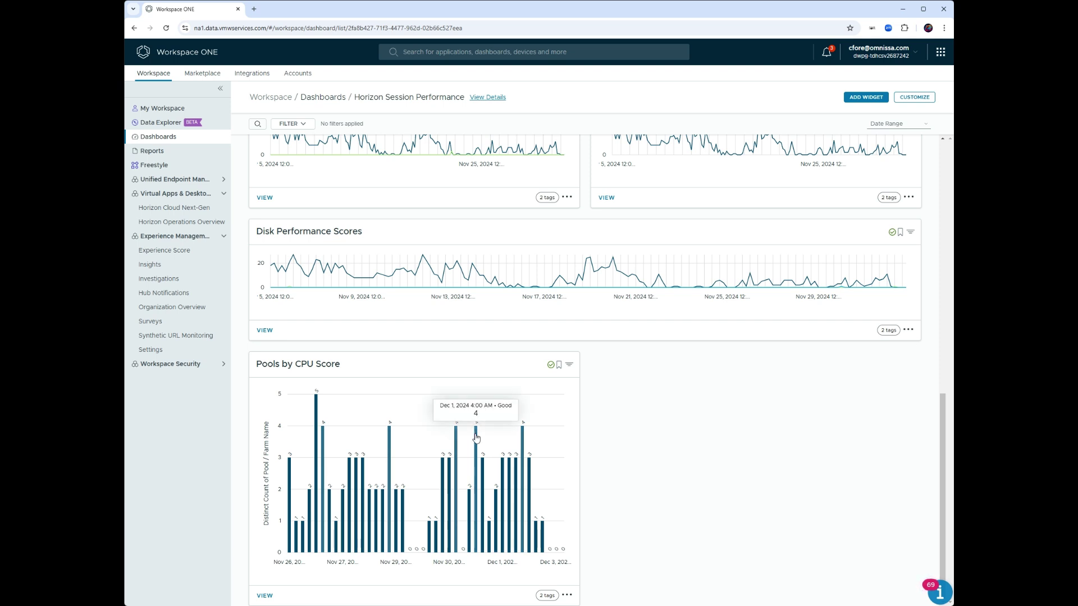
click(566, 595)
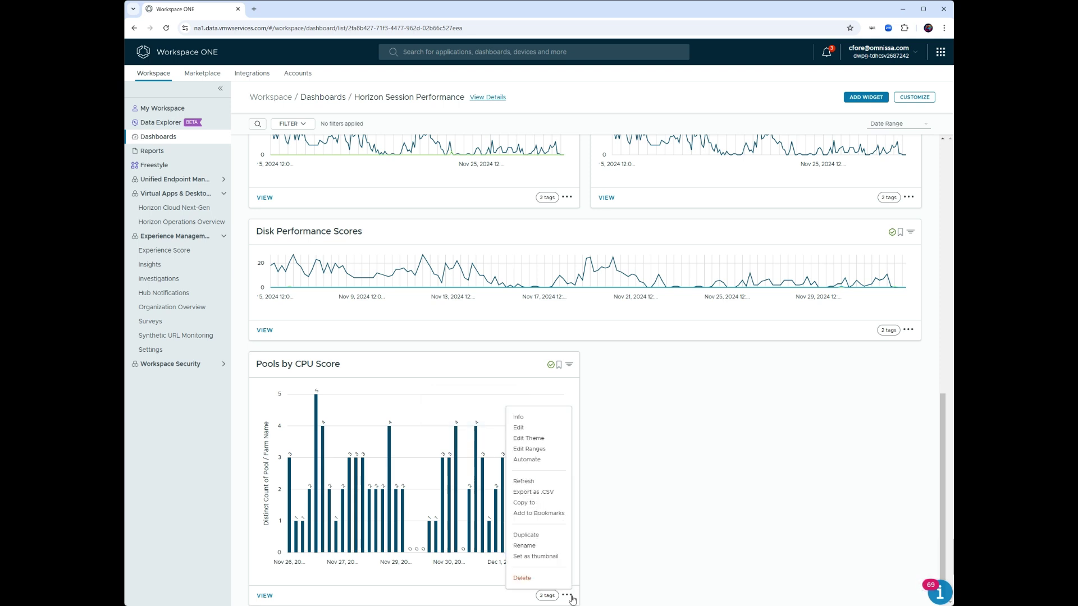
click(542, 427)
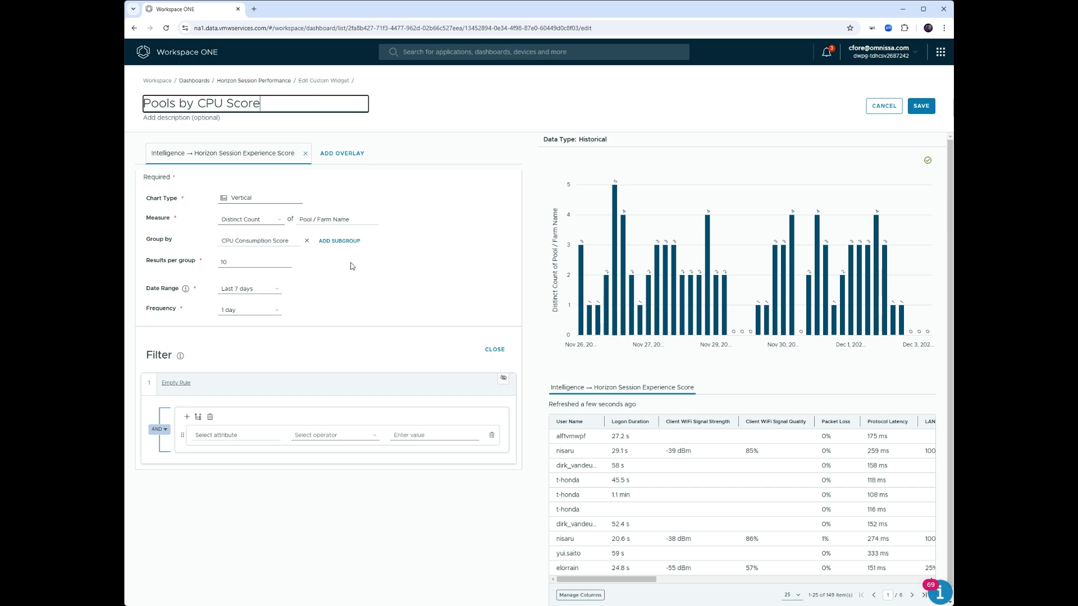
Filter the Pools by CPU Score widget to rows whose normalized CPU Consumption Score includes Poor
click(238, 433)
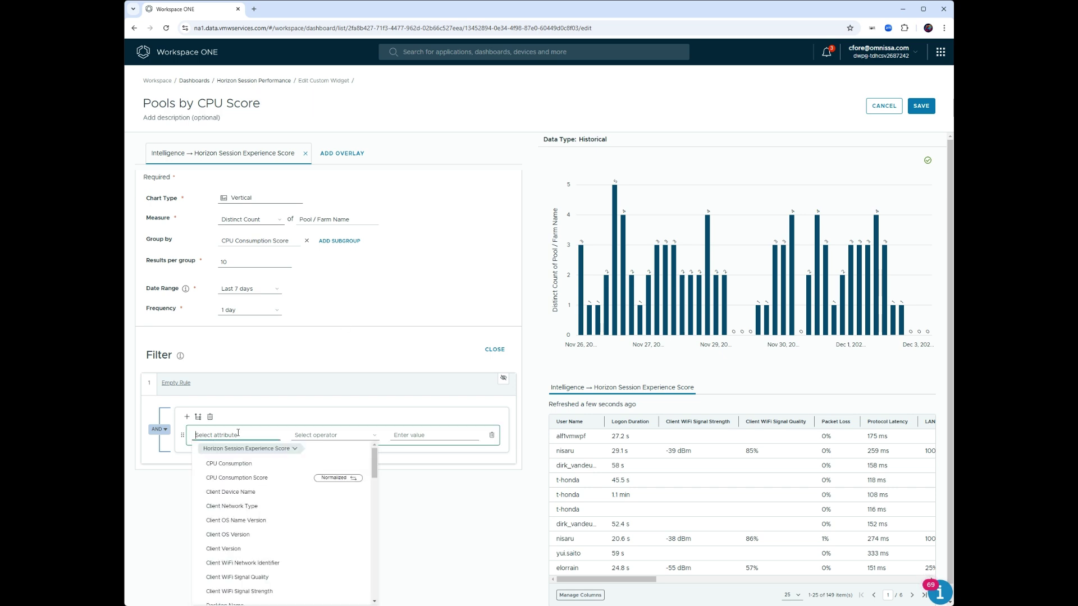
click(241, 426)
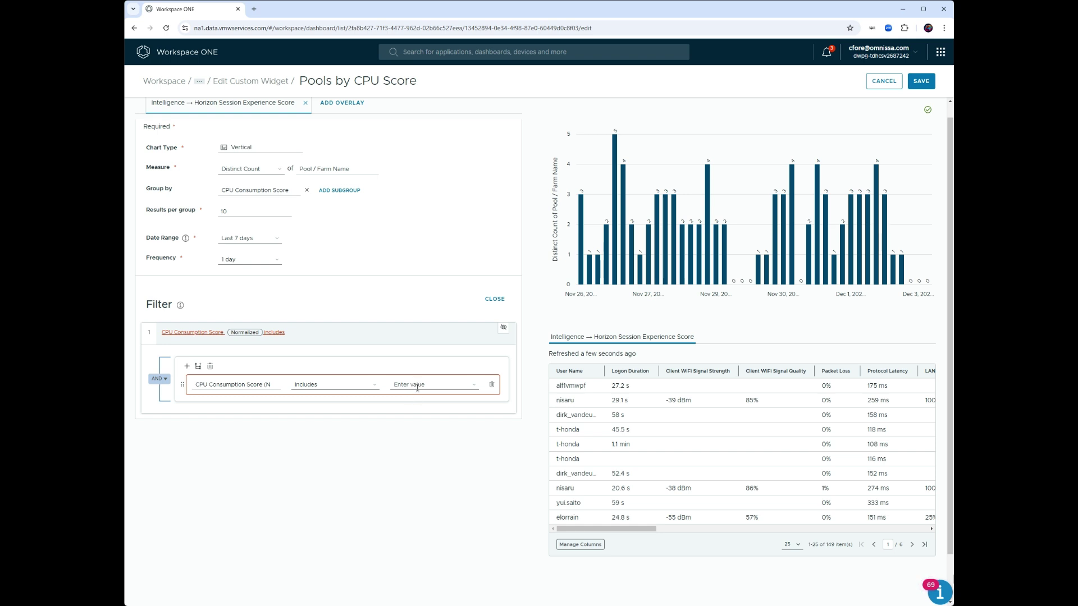
click(442, 389)
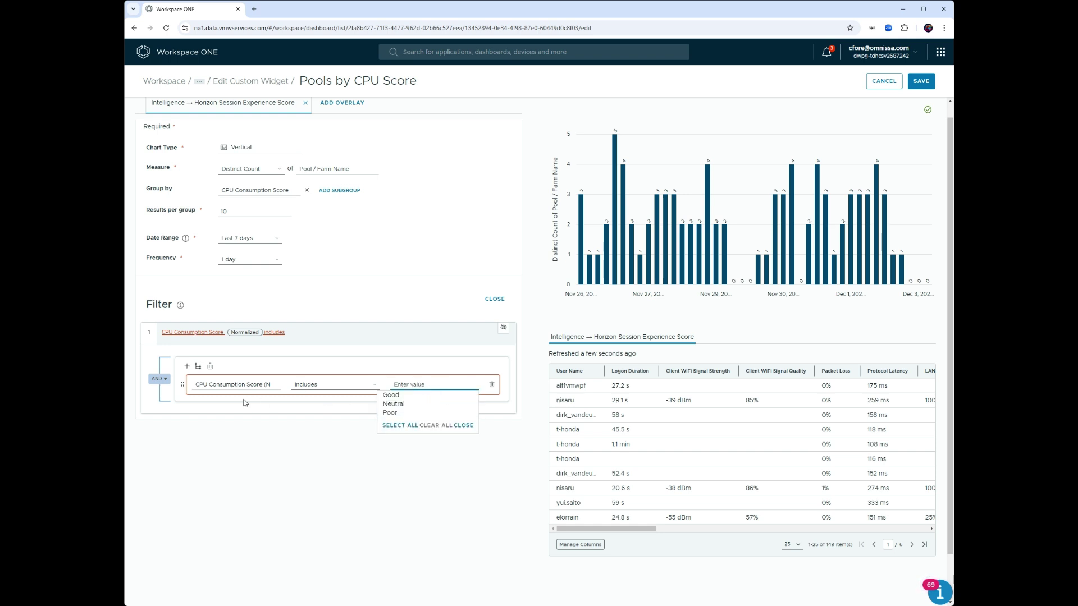
click(400, 414)
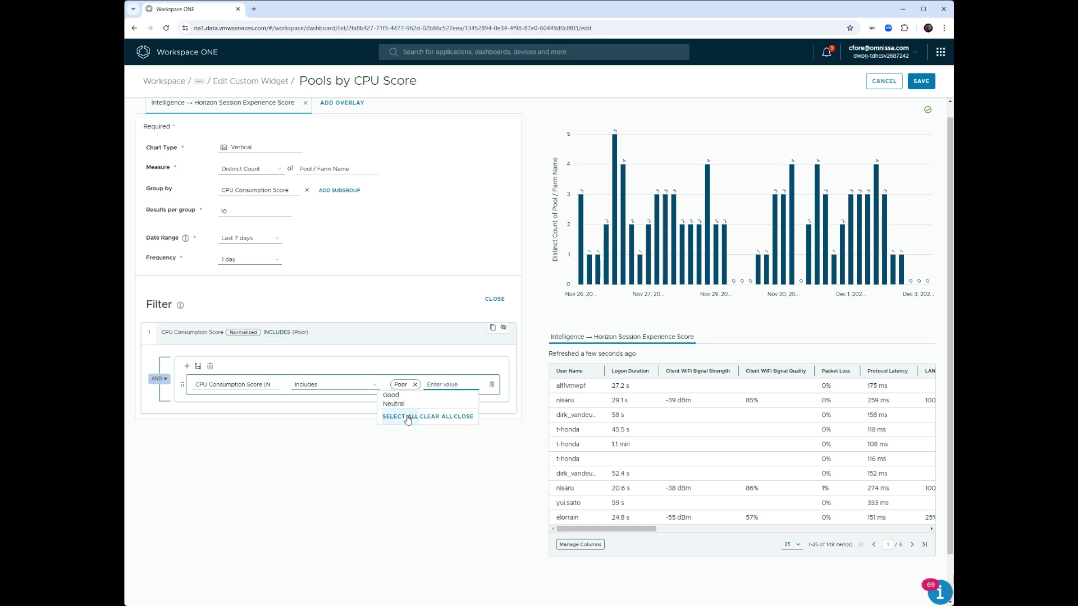
click(362, 510)
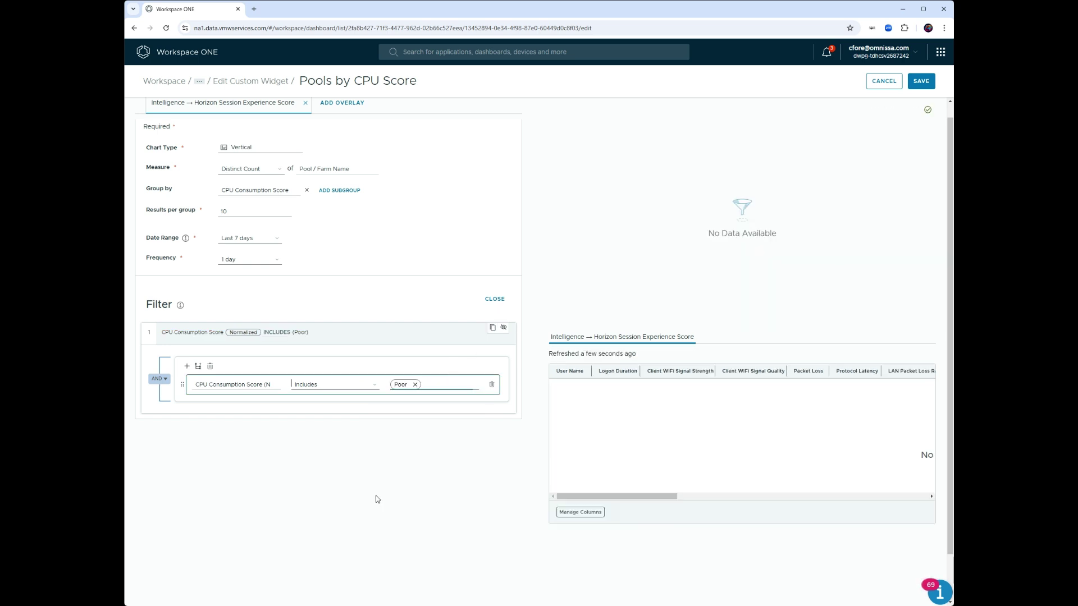
Set the date range of the Pools by CPU Score widget to Last 14 days
click(275, 239)
click(271, 288)
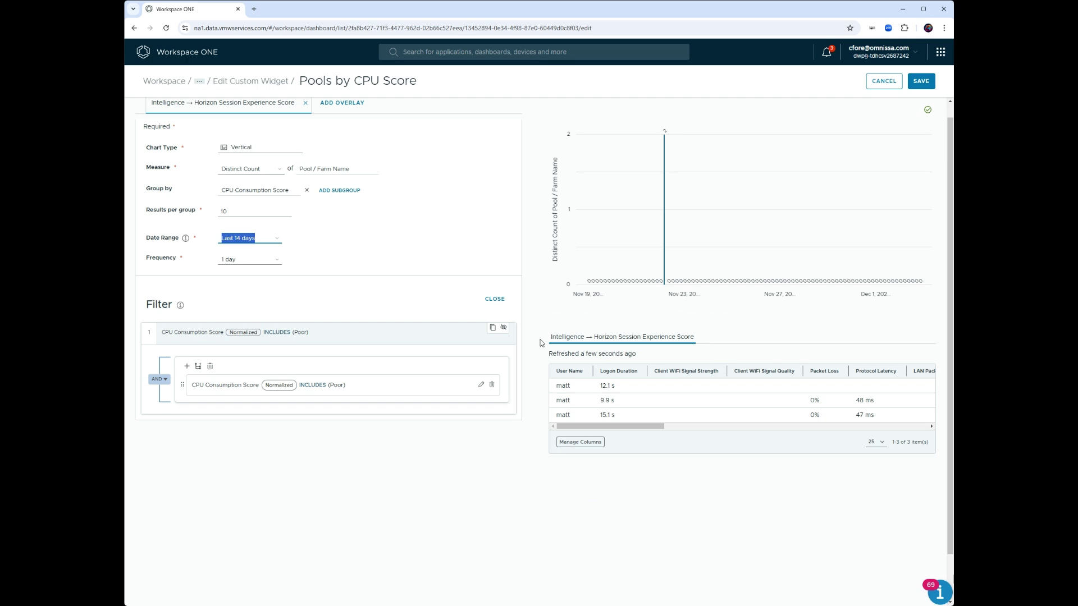
mouse_move(665, 229)
scroll(685, 191, up, 2)
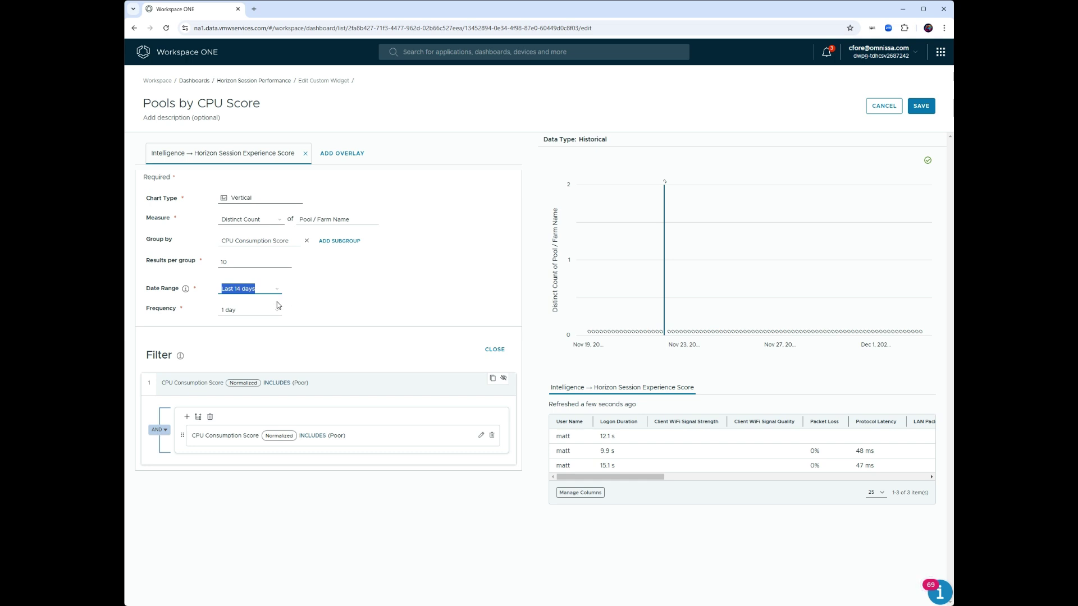
Remove the CPU Consumption Score filter rule and save the Pools by CPU Score widget
click(492, 435)
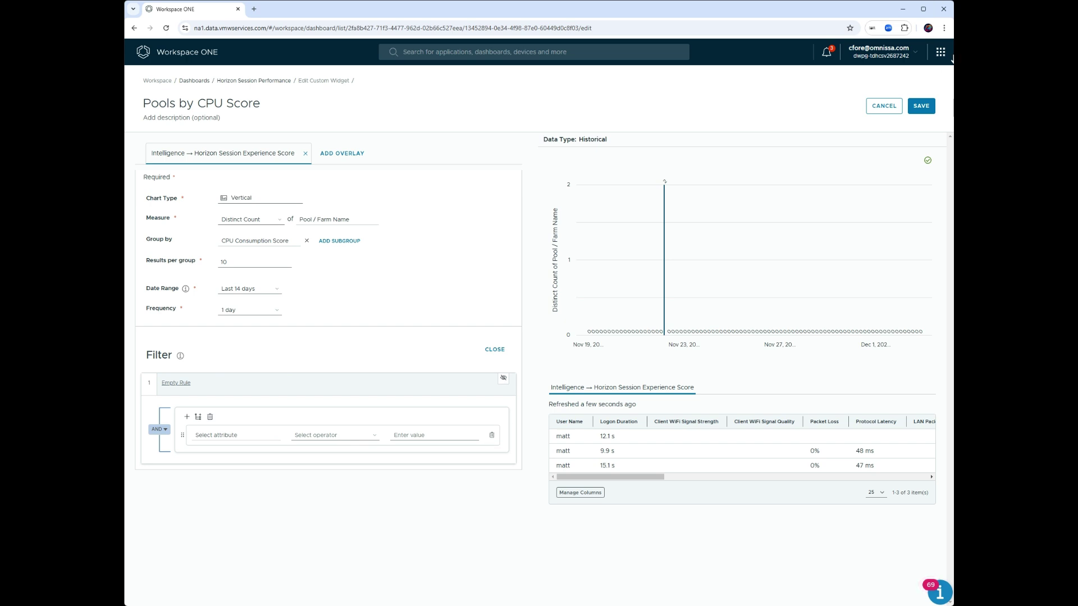
click(926, 111)
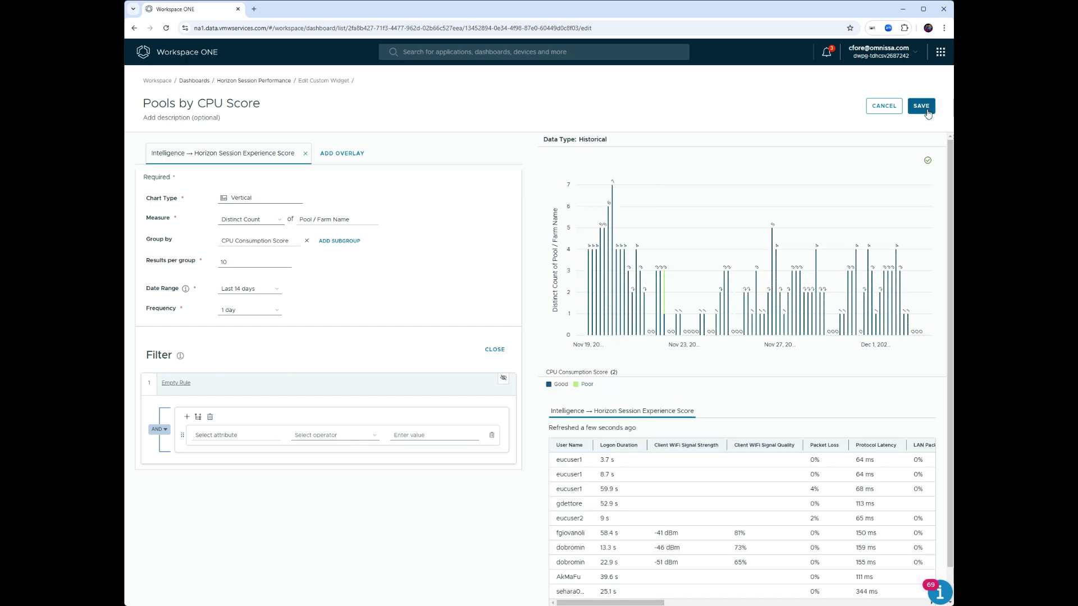
scroll(717, 275, down, 10)
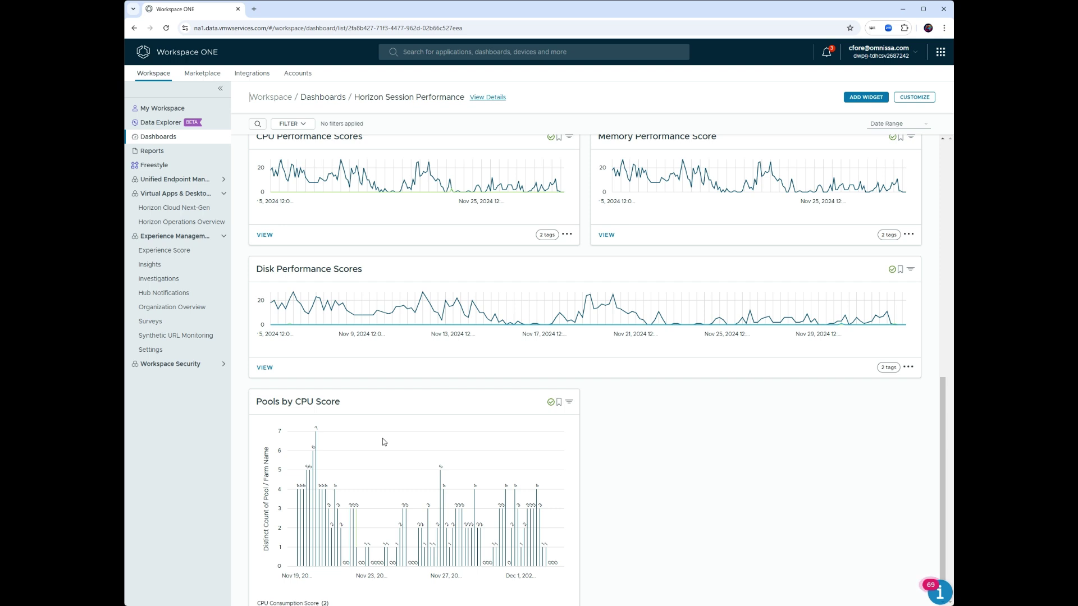
Start a new custom widget from the Intelligence data source Horizon Session Experience Score
click(866, 97)
click(190, 372)
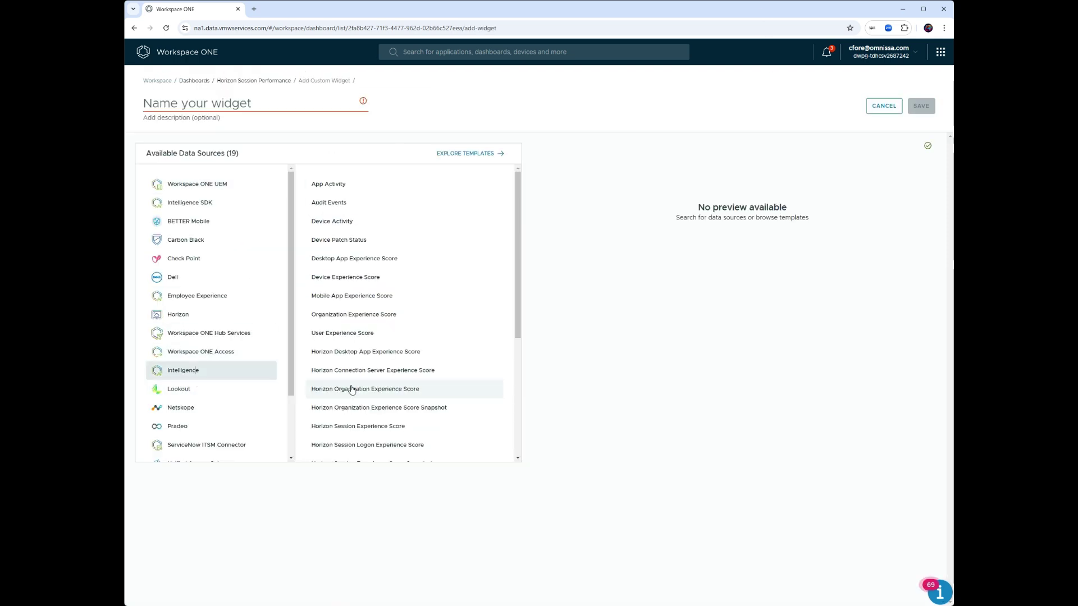
scroll(436, 396, down, 3)
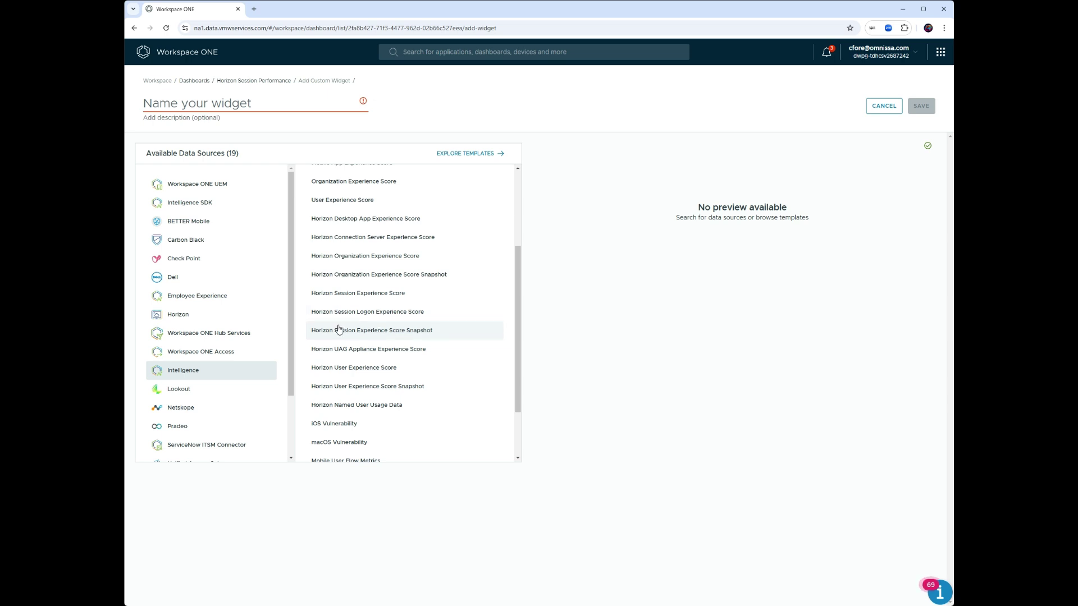
drag(338, 329, 344, 300)
click(343, 298)
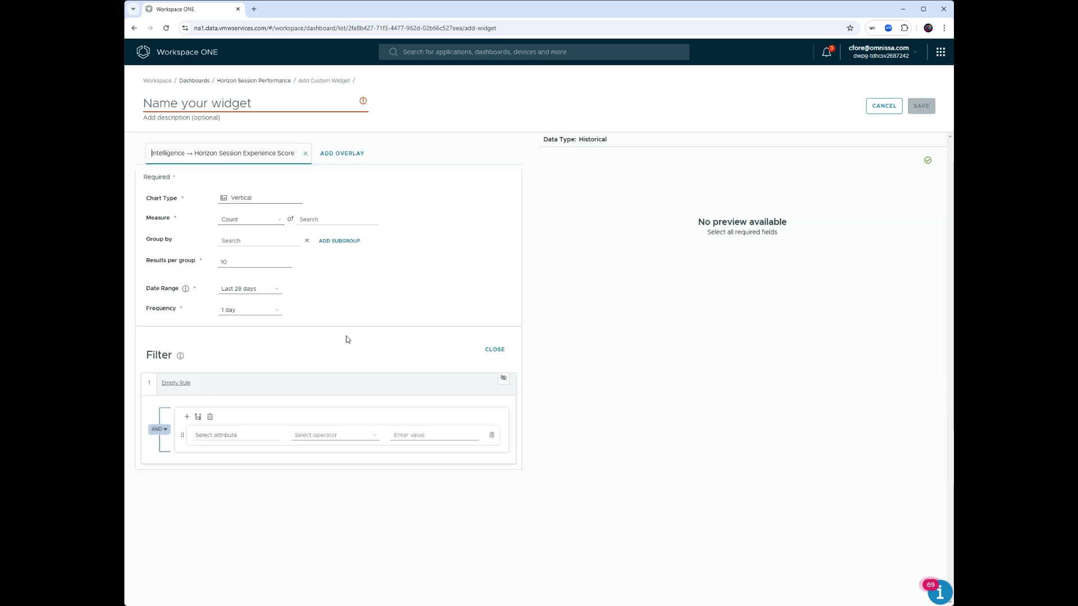
Set the new widget's measure to the Distinct Count of Pool / Farm Name
click(314, 218)
text(p)
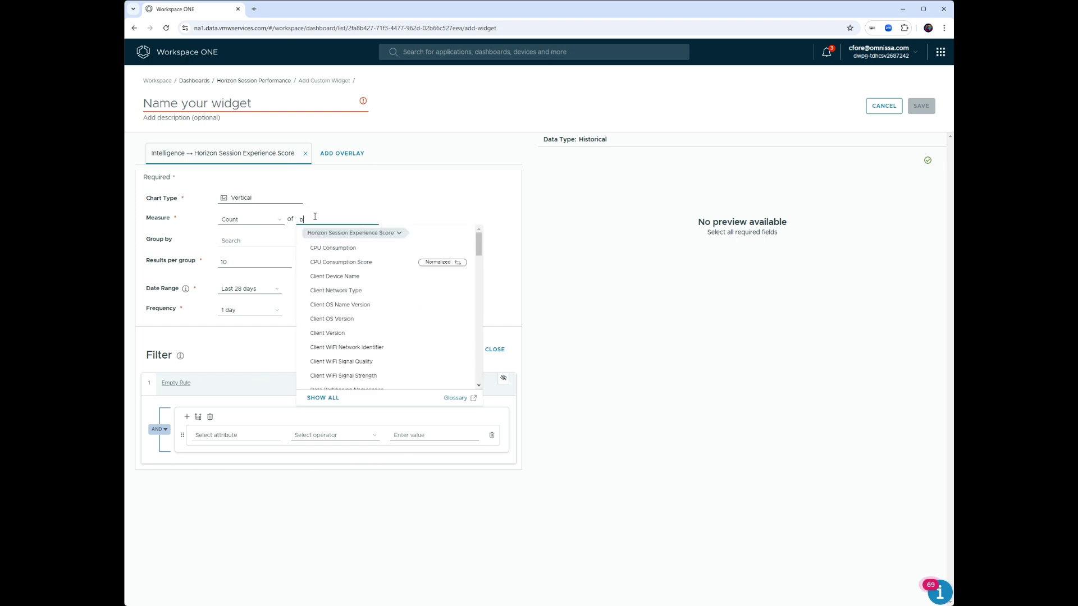
text(oo)
click(354, 262)
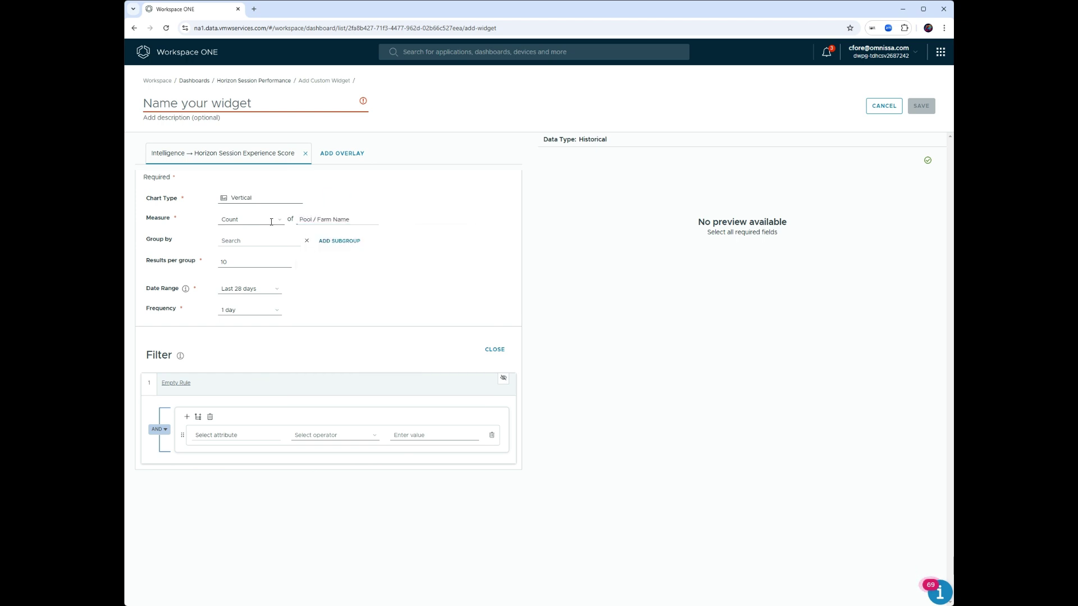
click(247, 220)
click(245, 238)
Group the pool counts by normalized Disk Latency Score and set the date range to Last 14 days
click(259, 241)
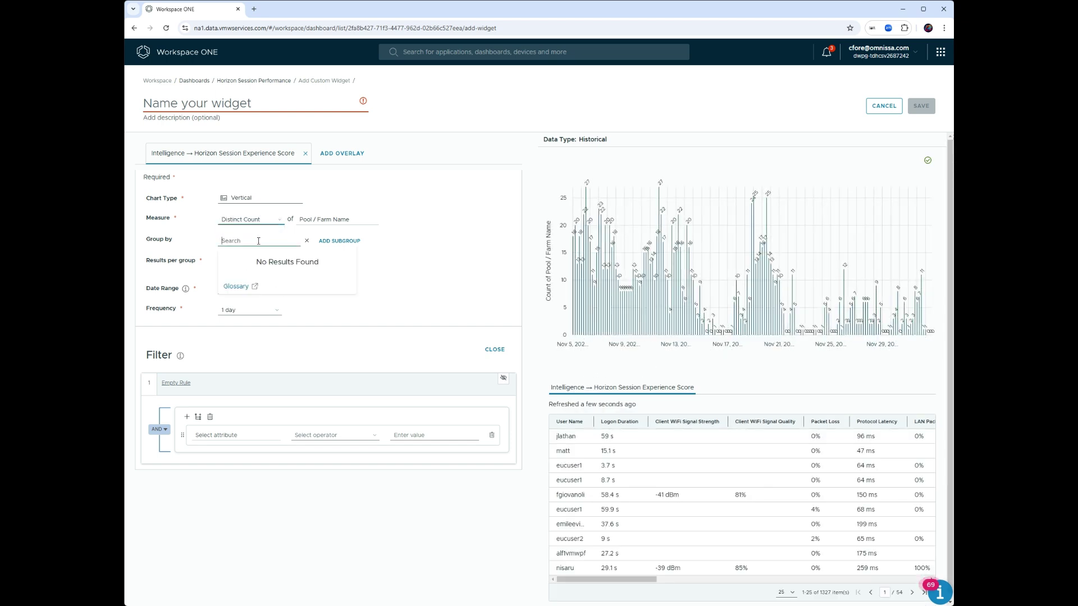
text(c)
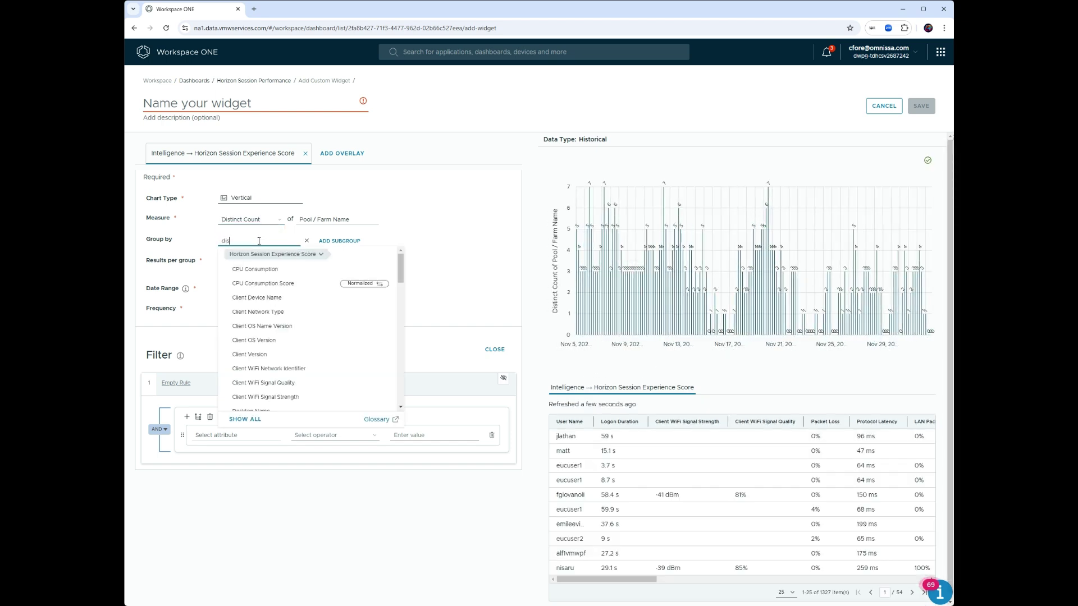
text(is)
click(284, 270)
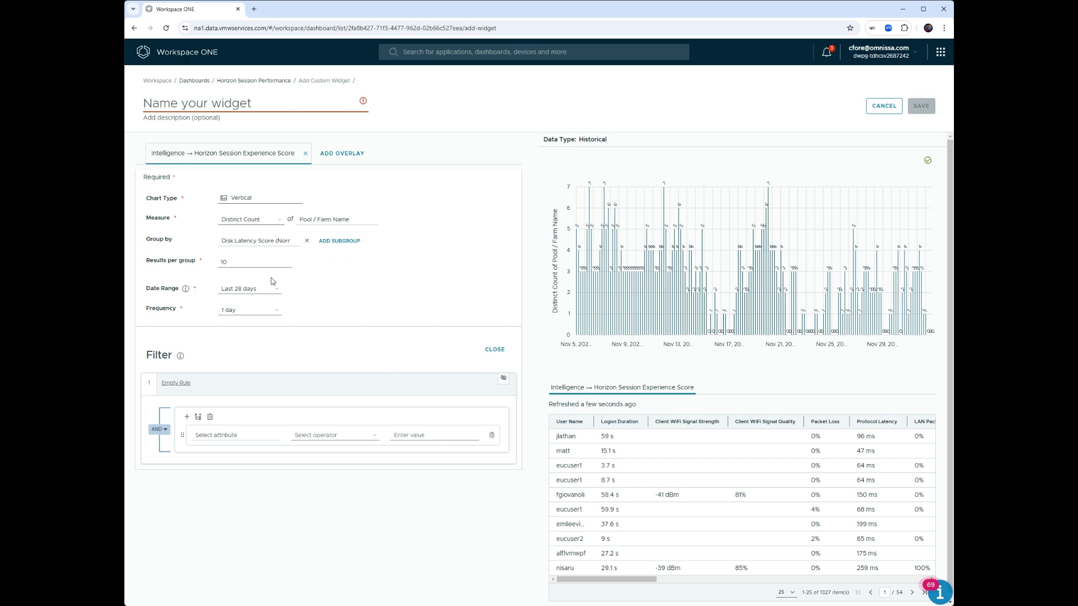
click(275, 288)
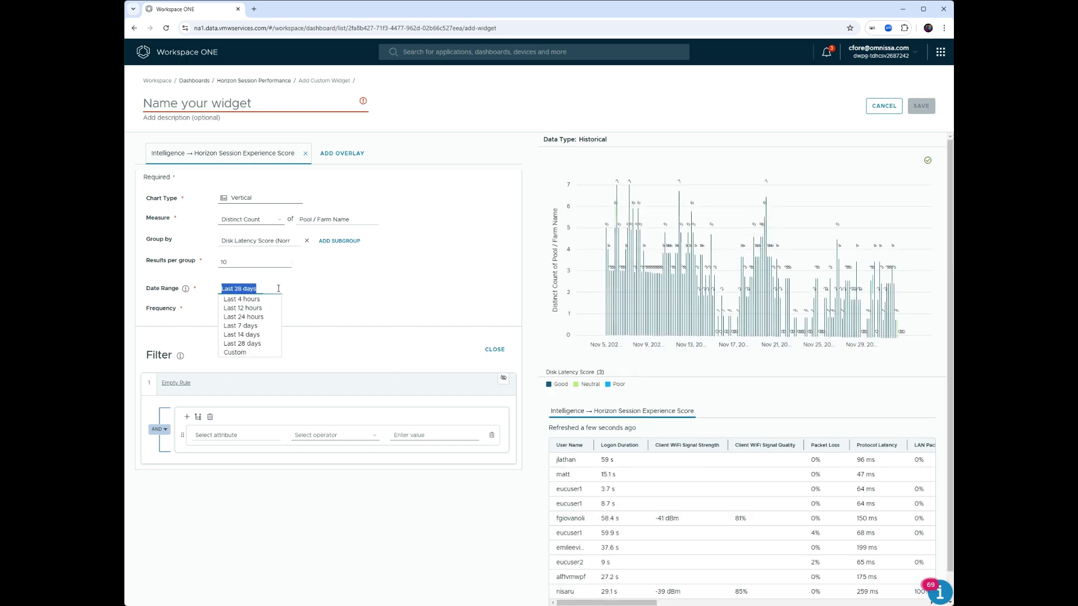
click(255, 335)
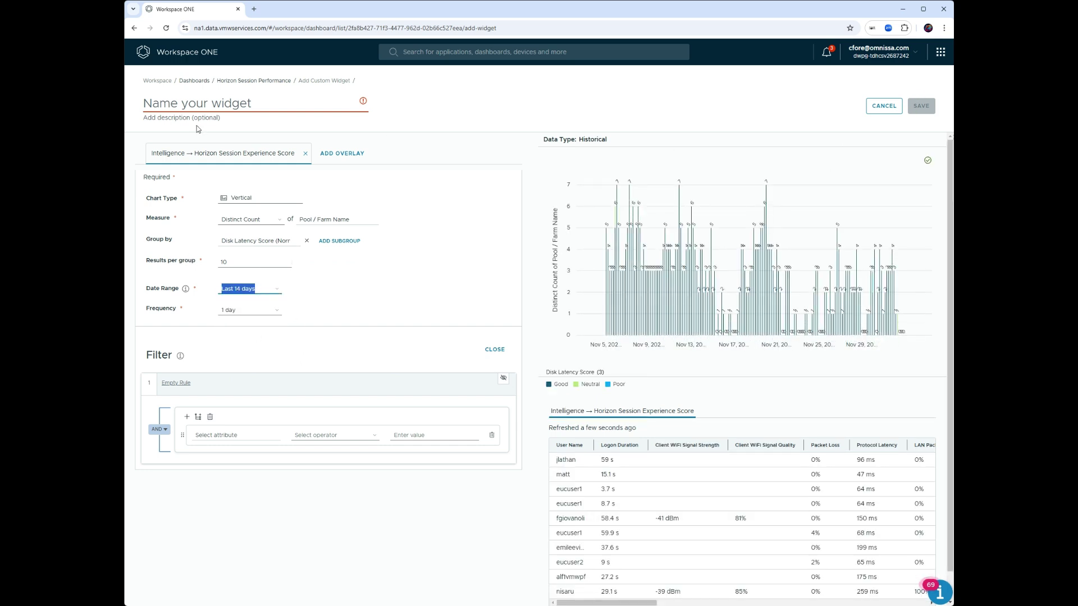
Name the widget "Pool Disk Performance Score" and save it to the dashboard
click(215, 104)
text(Dis)
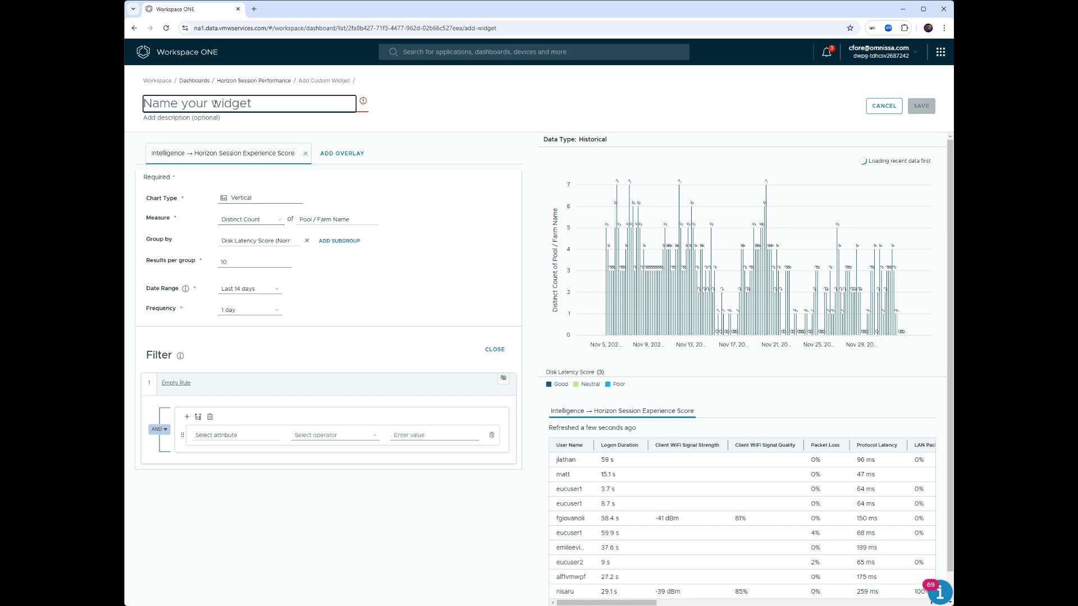
text(Pool)
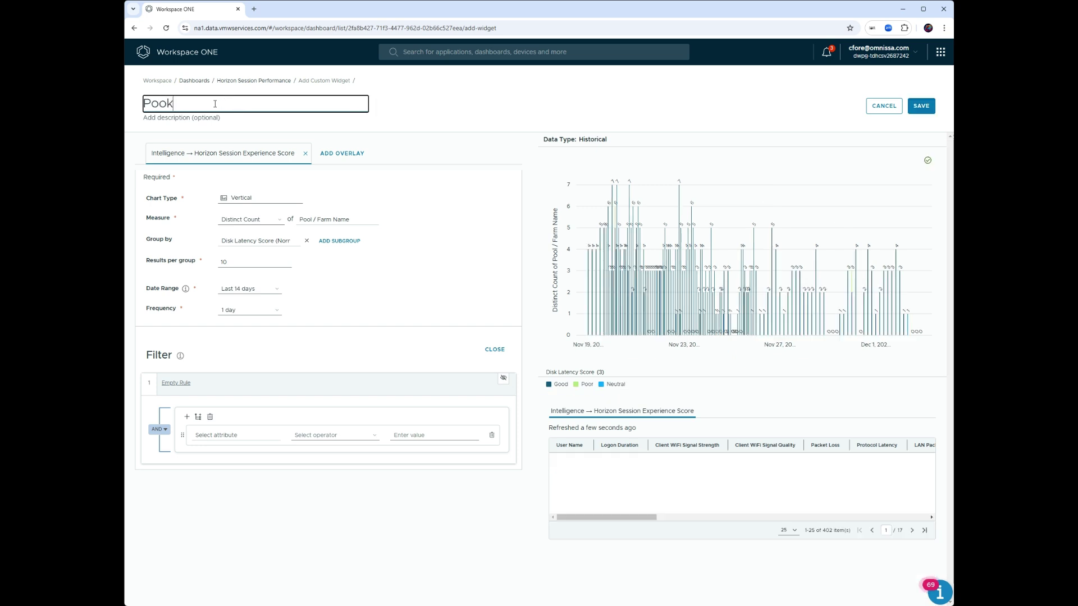
key(Return)
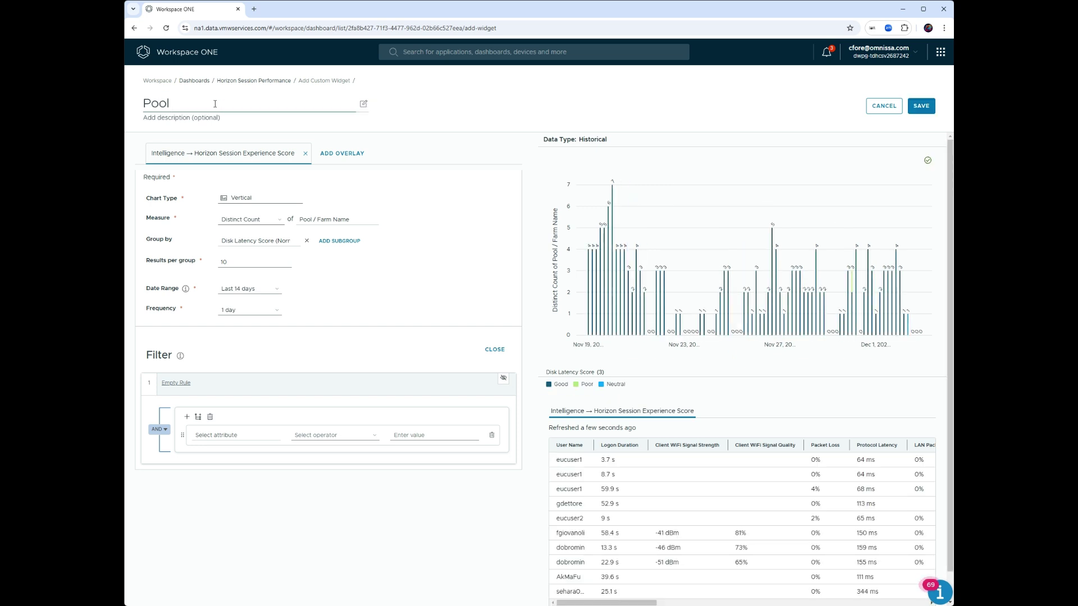
click(215, 104)
text(D)
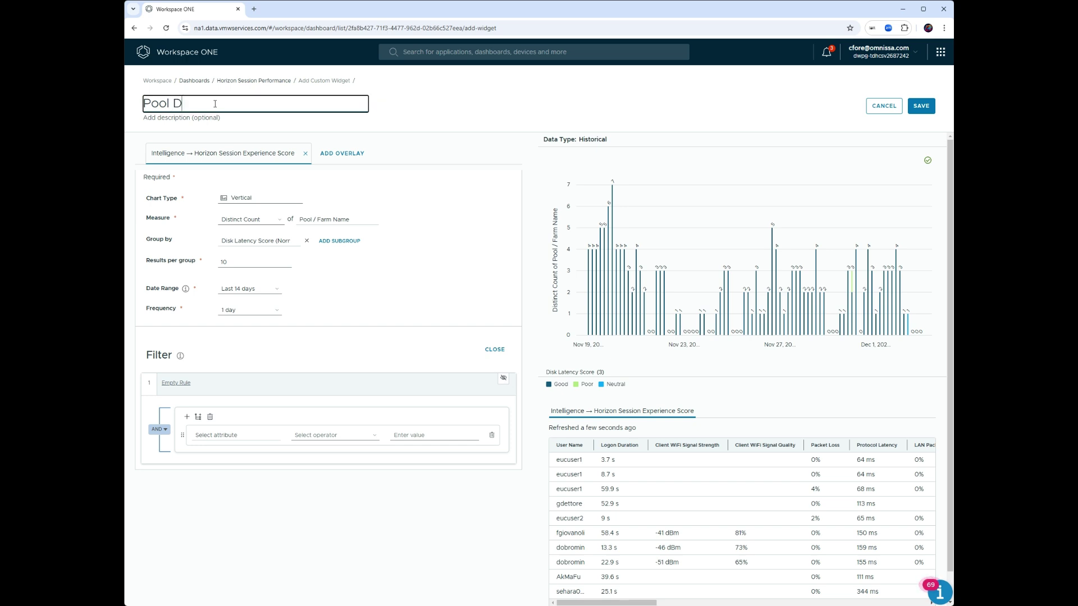
text(isk Performance Score)
click(921, 107)
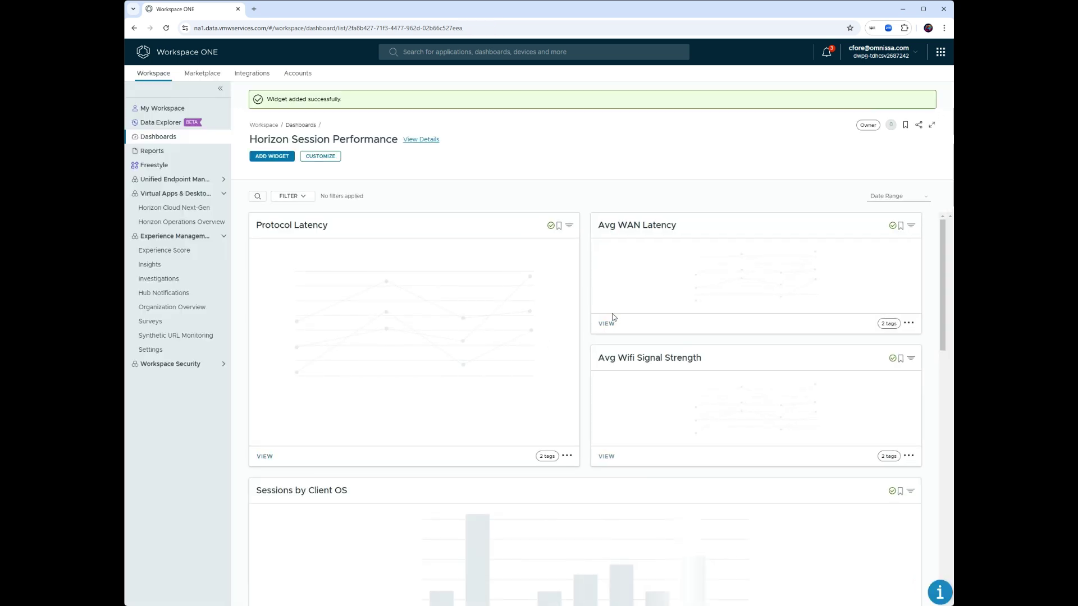
Move the Pool Disk Performance Score widget beside Pools by CPU Score and save the dashboard layout
scroll(566, 258, up, 10)
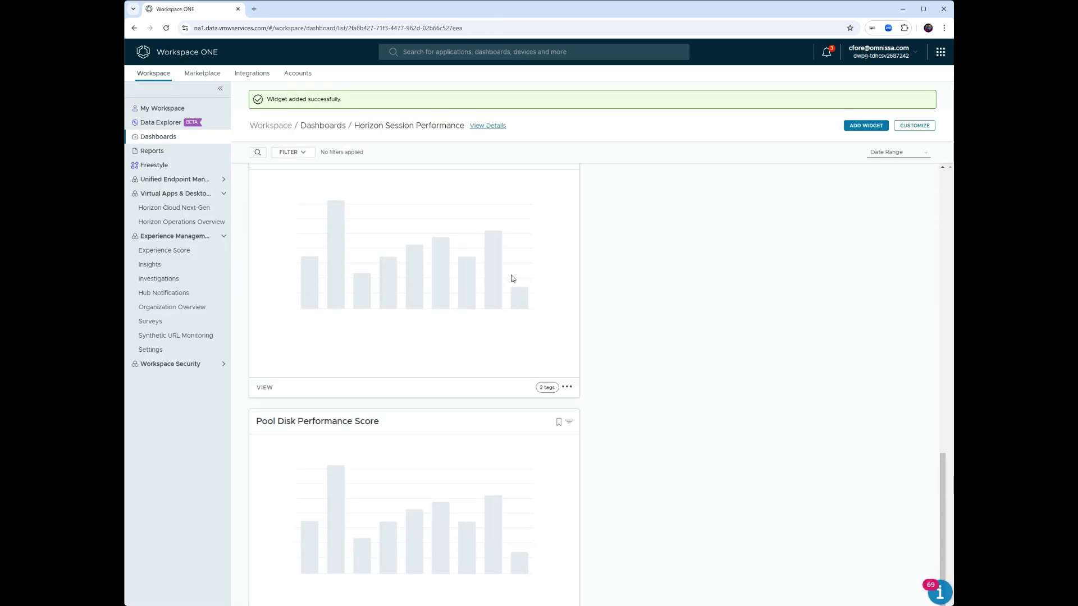
scroll(378, 158, up, 10)
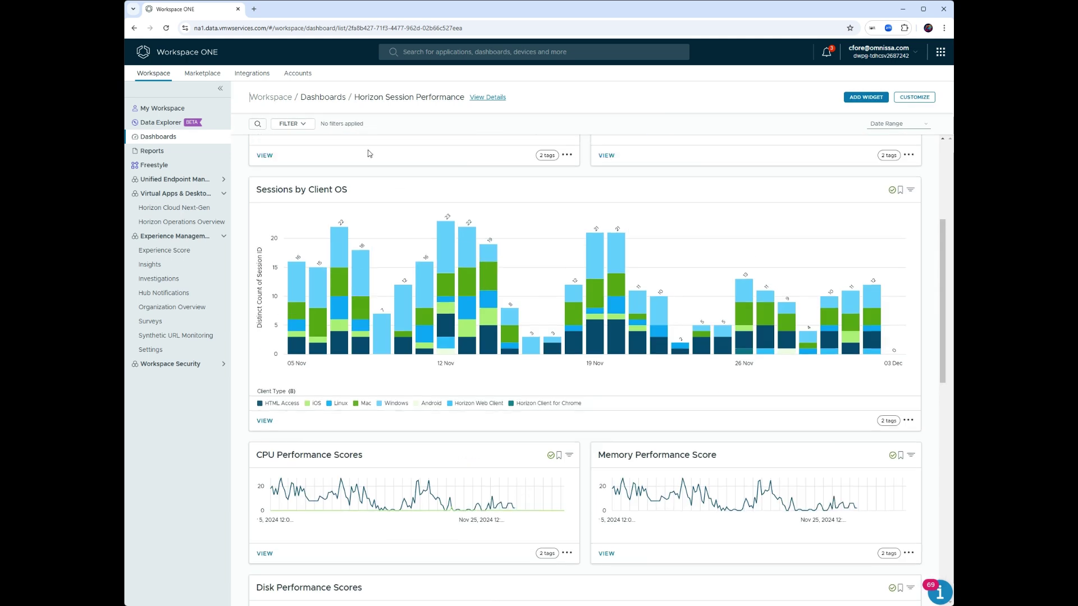
click(320, 127)
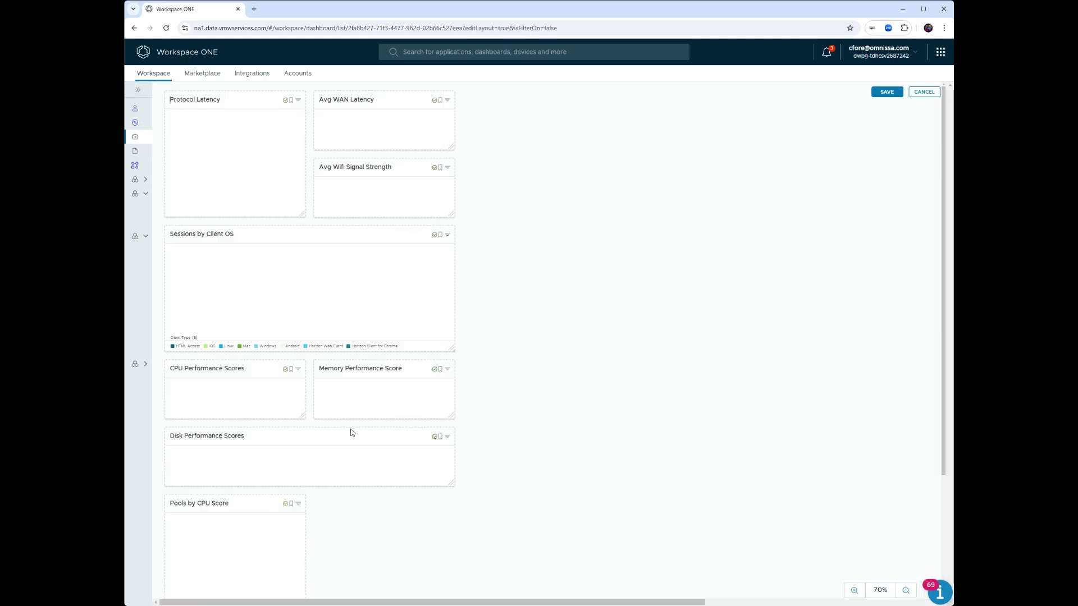
scroll(391, 447, down, 1)
scroll(391, 447, down, 2)
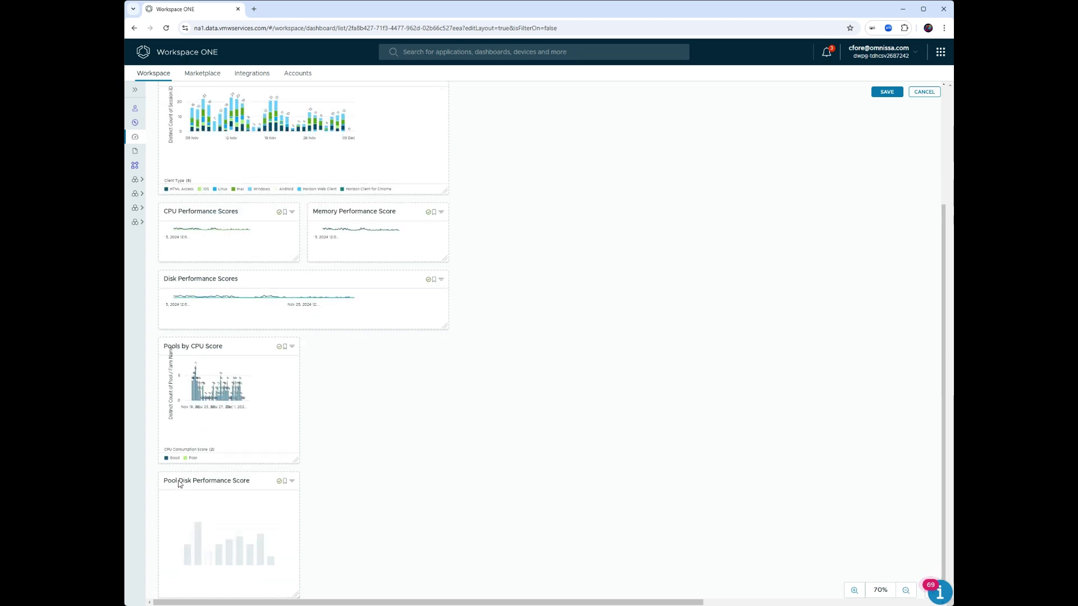
drag(247, 471, 323, 372)
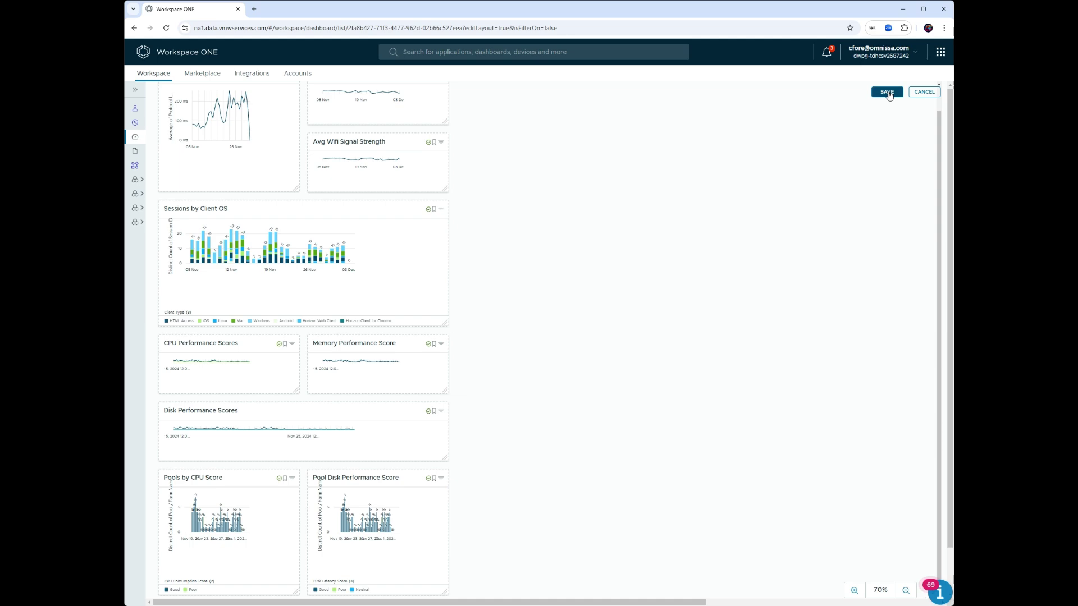
click(886, 91)
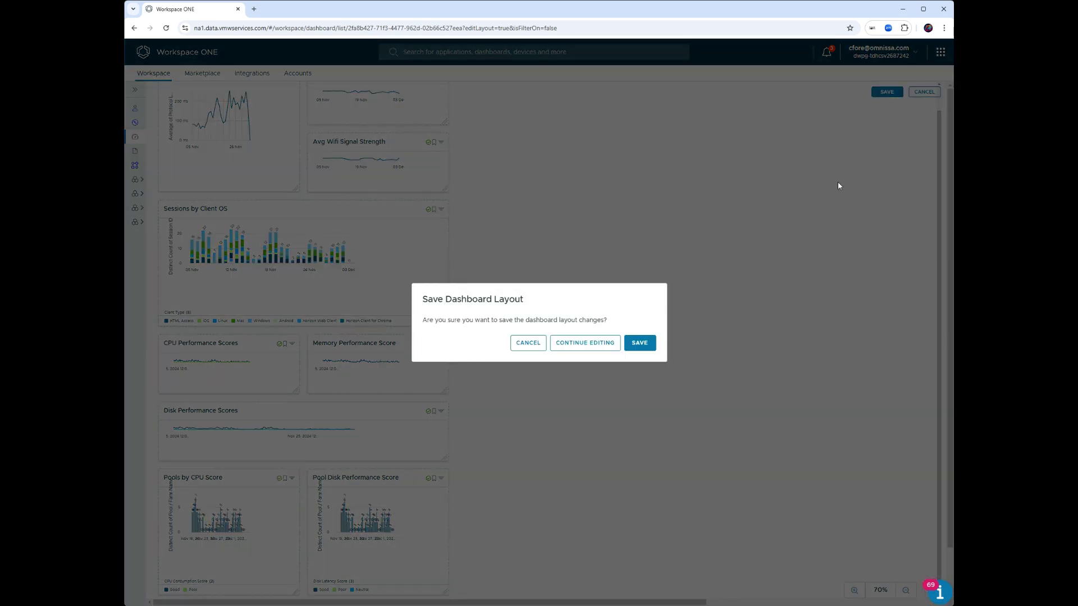
click(642, 344)
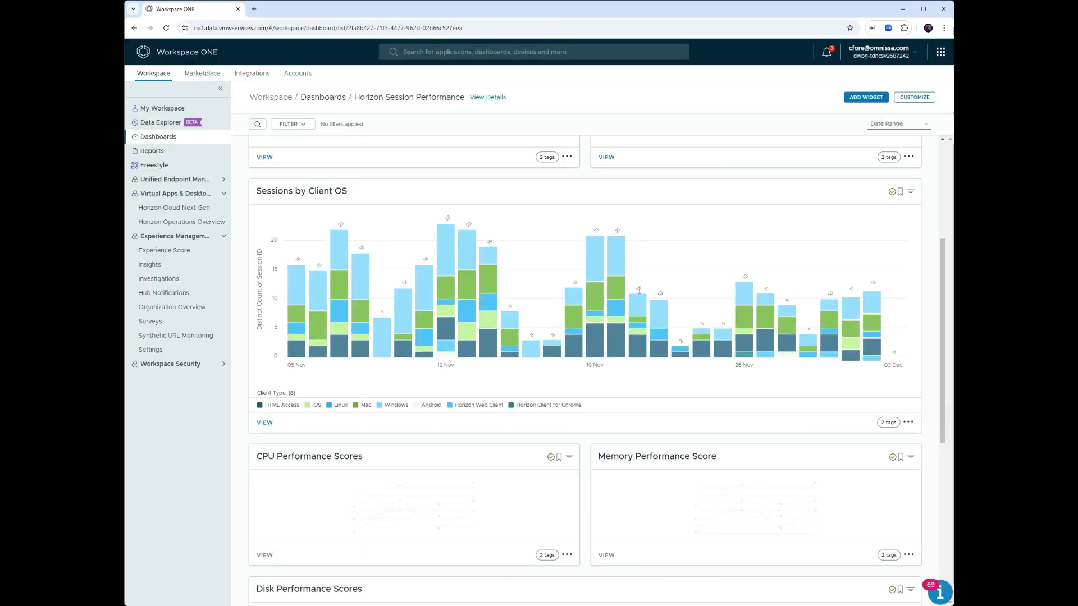
Start another custom widget on the dashboard from the Intelligence data source Horizon Session Experience Score
scroll(632, 296, down, 5)
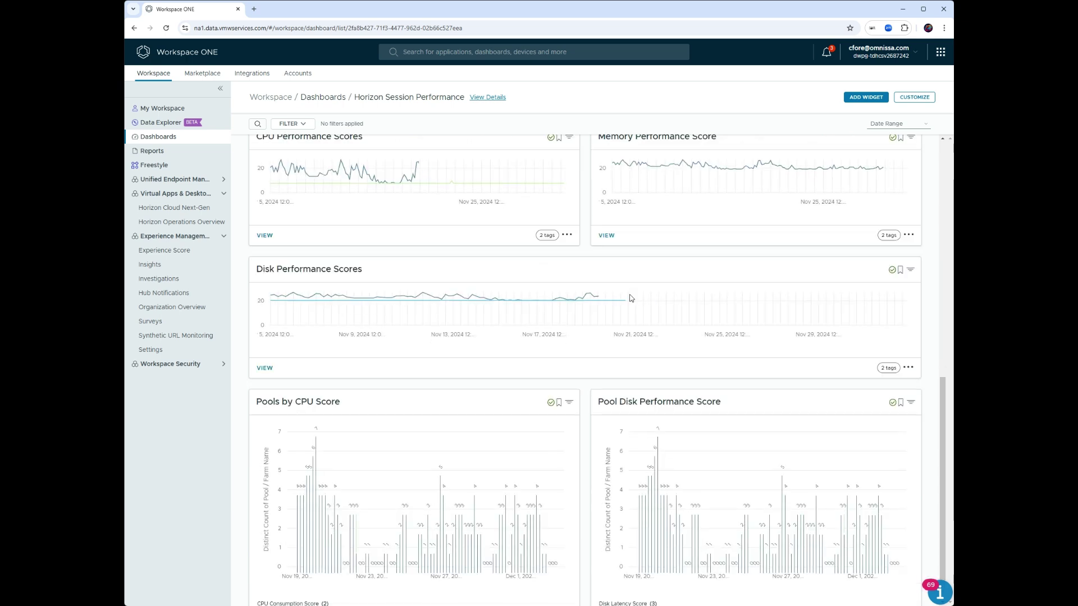
scroll(630, 298, down, 1)
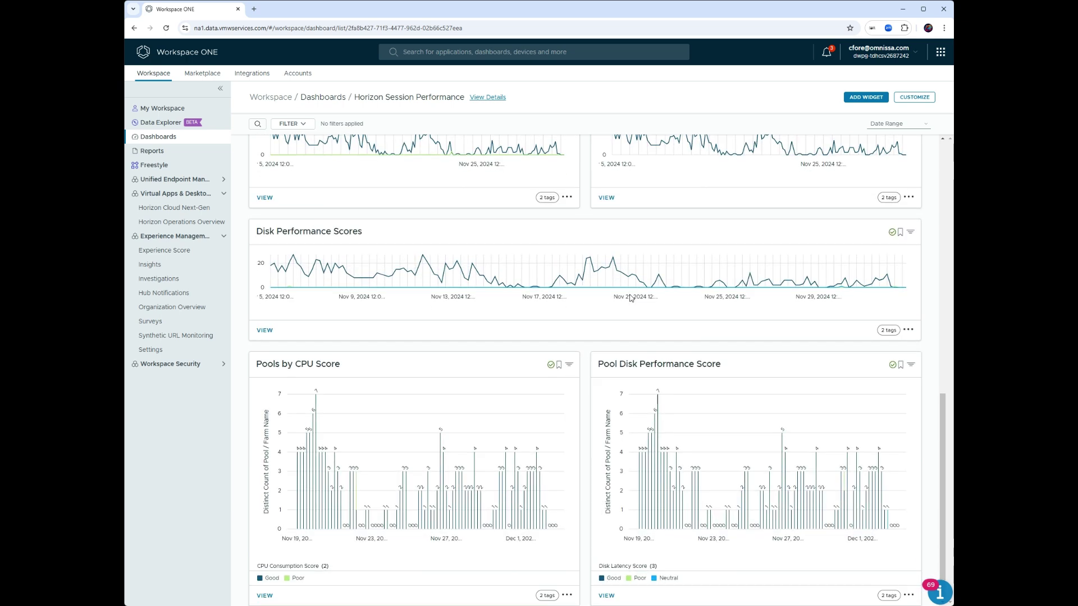
scroll(631, 298, up, 3)
click(866, 97)
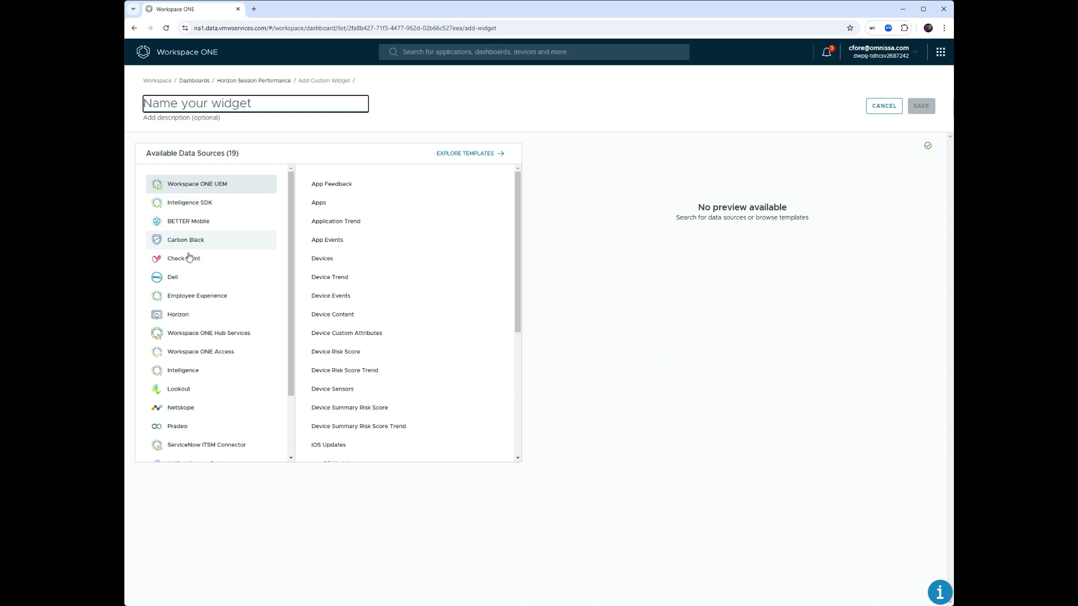
click(186, 368)
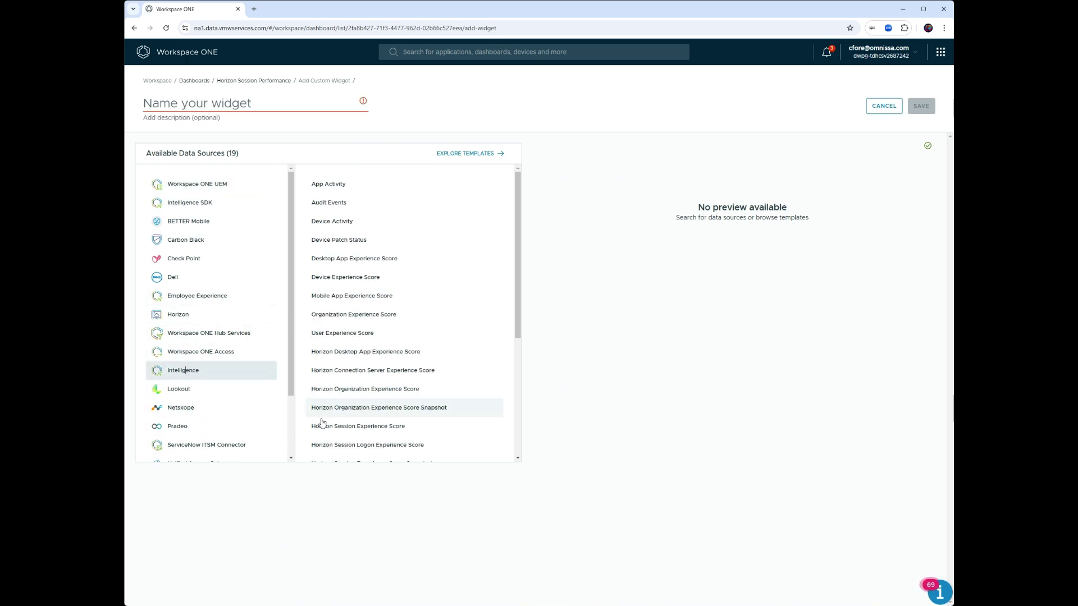
click(386, 426)
Set the widget's measure to the Distinct Count of Pool / Farm Name
click(311, 220)
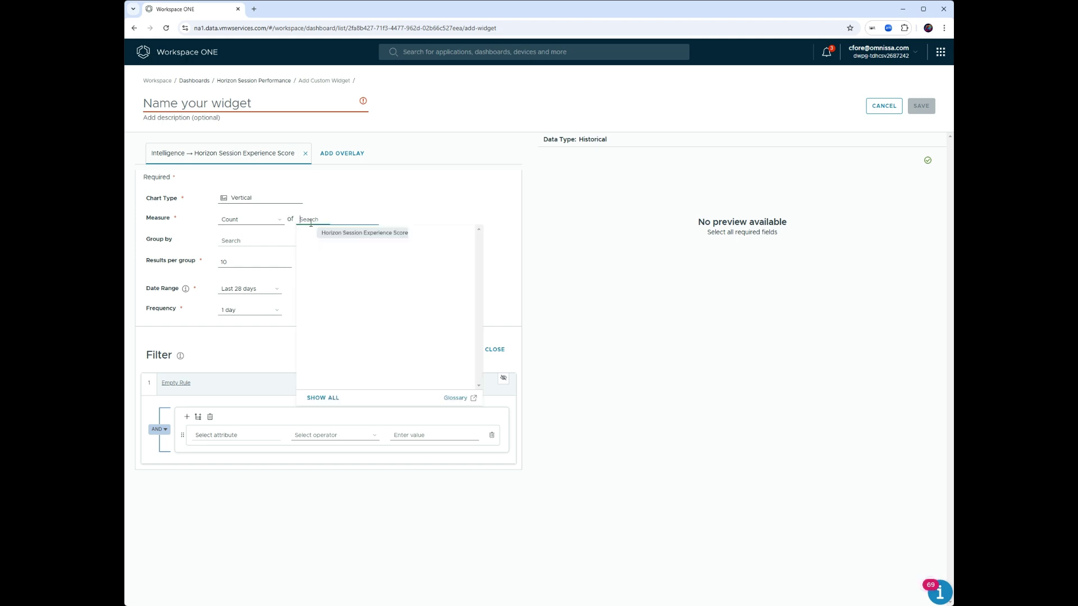
text(p)
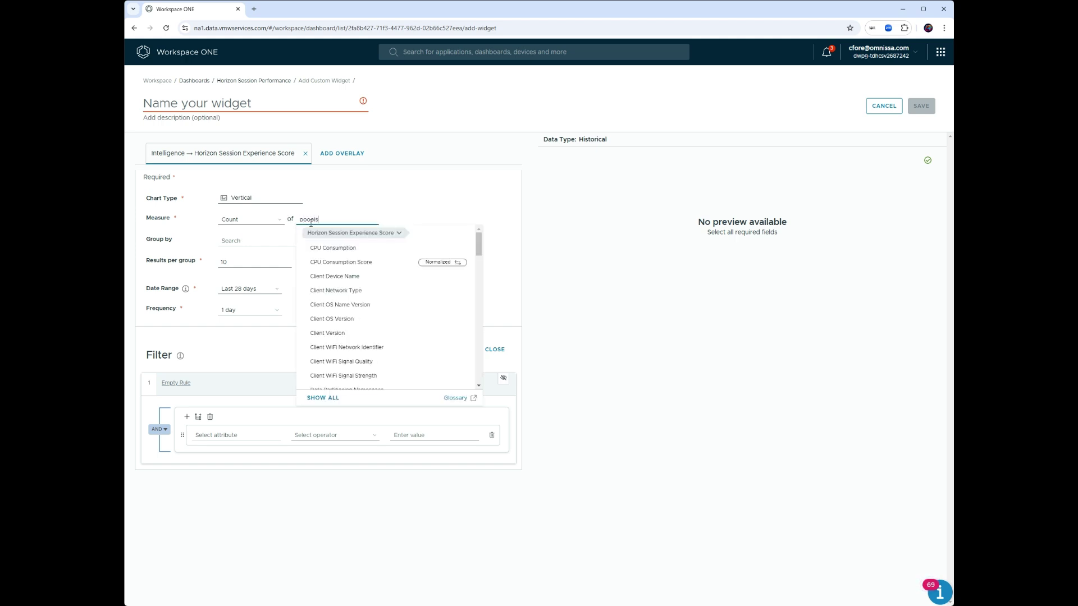
text(ools)
key(BackSpace)
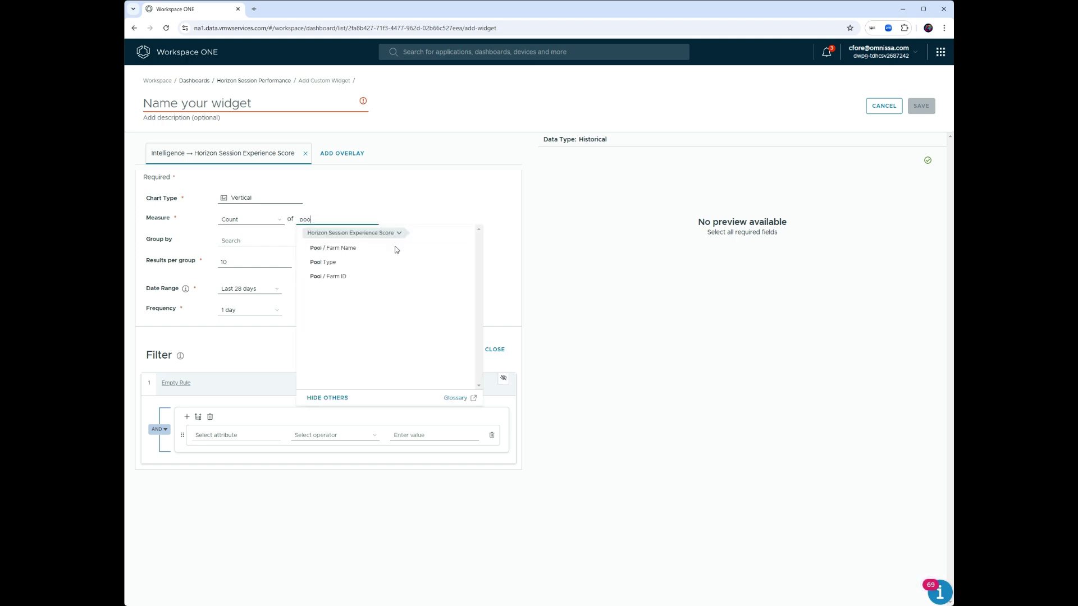
click(378, 250)
click(249, 219)
Group the pool counts by Memory Consumption Score and set the date range to Last 14 days
click(247, 240)
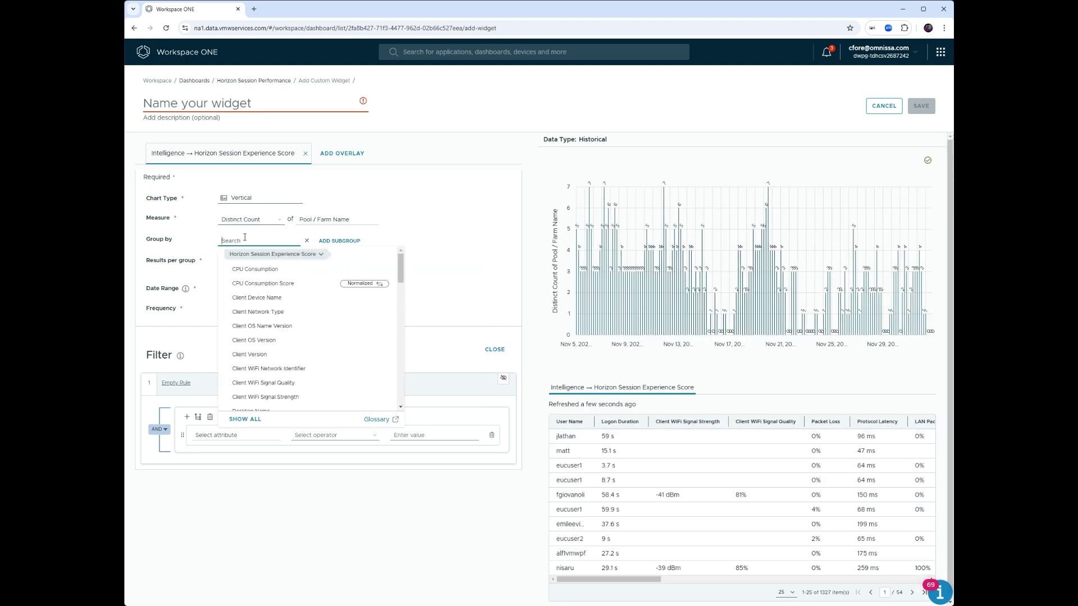
text(memory)
click(275, 271)
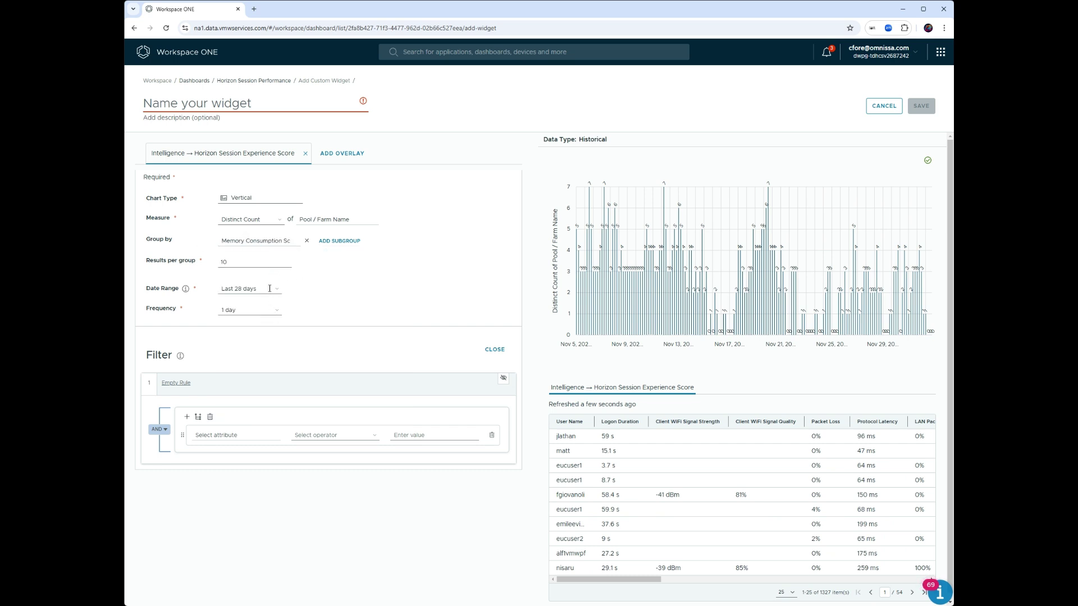
click(269, 289)
click(247, 328)
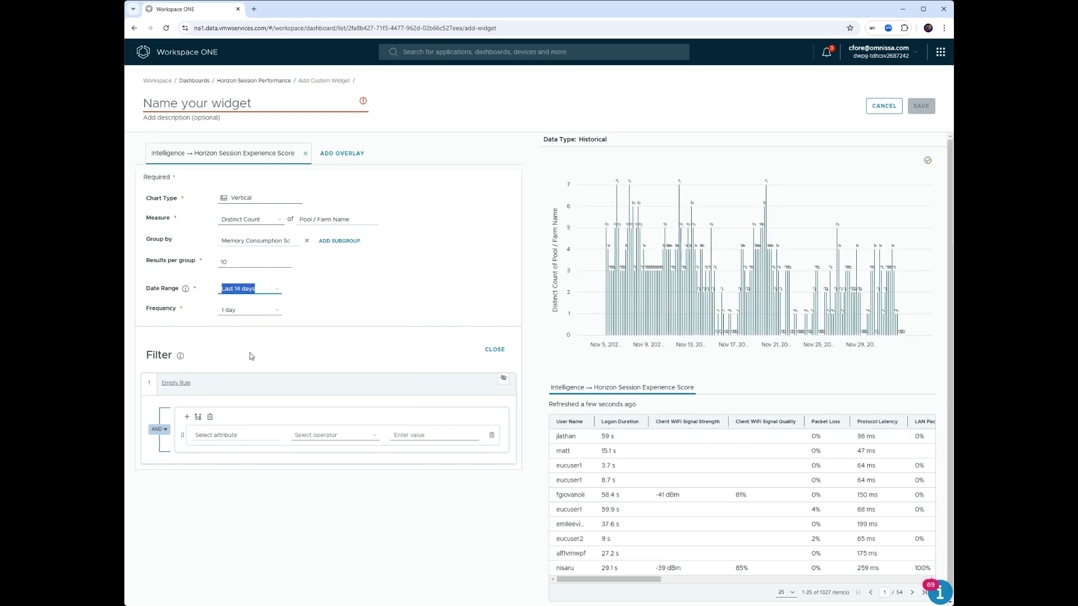
Name the widget "Memory Performance Scores" and save it to the dashboard
click(248, 105)
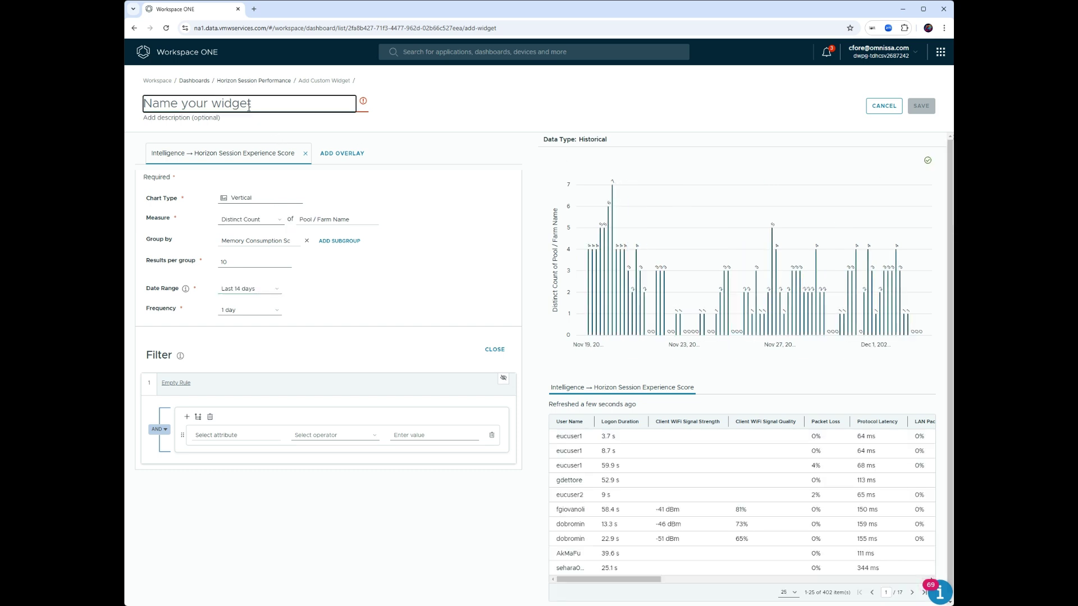
text(Memory Per)
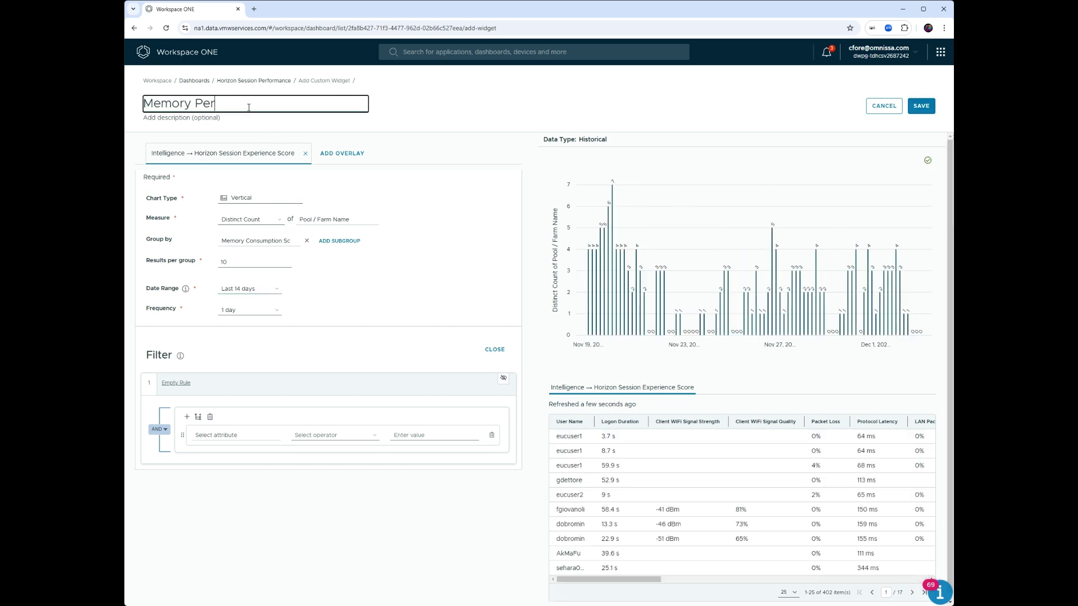
text(formance SW)
key(BackSpace)
text(cores)
click(933, 110)
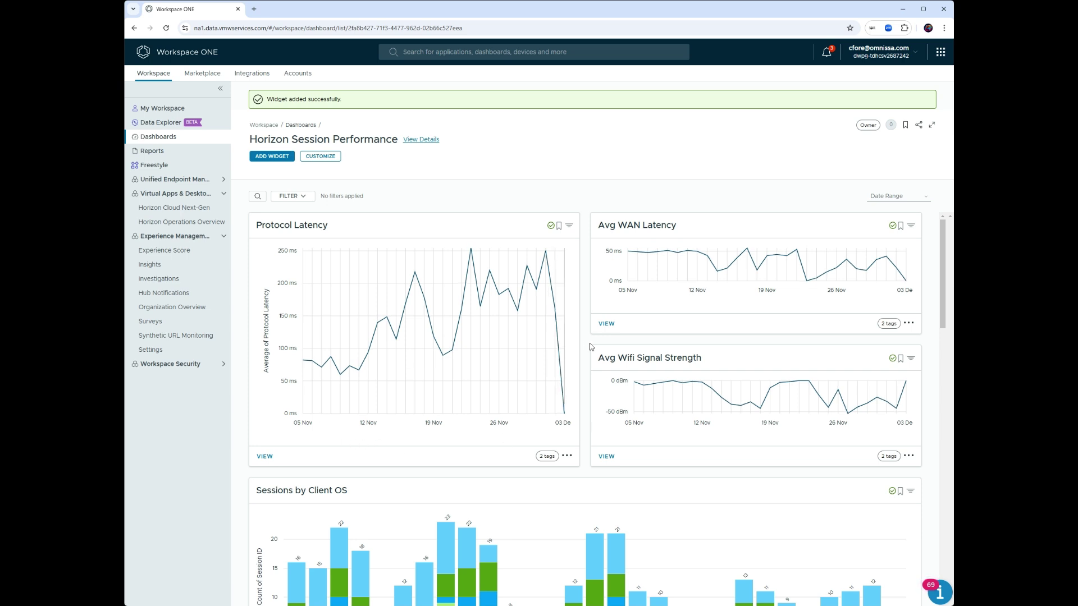
Place the Memory Performance Scores widget directly below the two pool widgets, widen it to span both columns, and save the layout
scroll(589, 346, down, 2)
scroll(584, 336, up, 2)
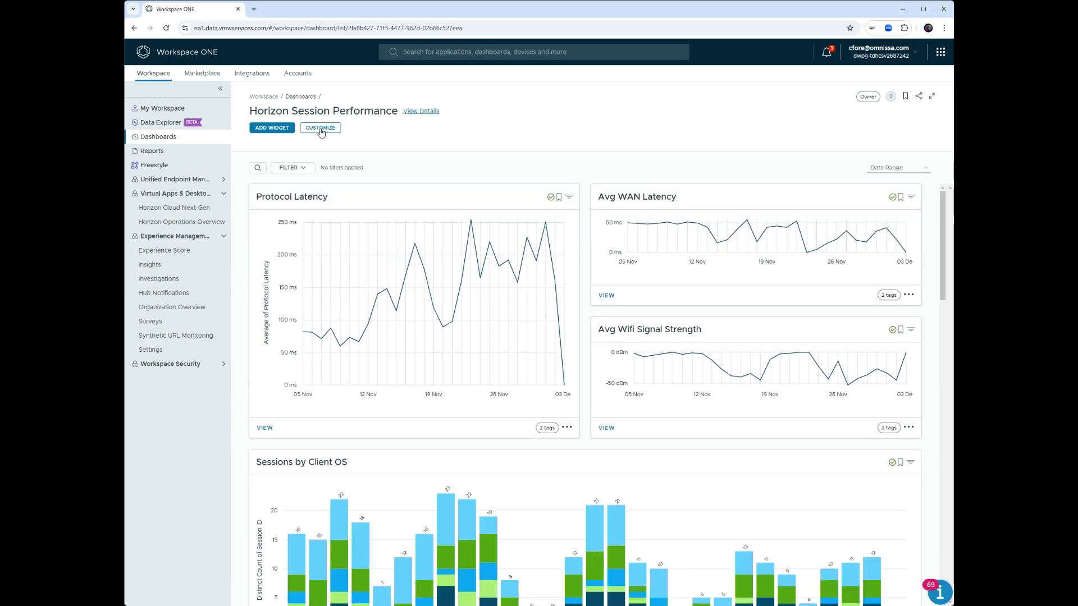
click(321, 128)
scroll(378, 328, down, 5)
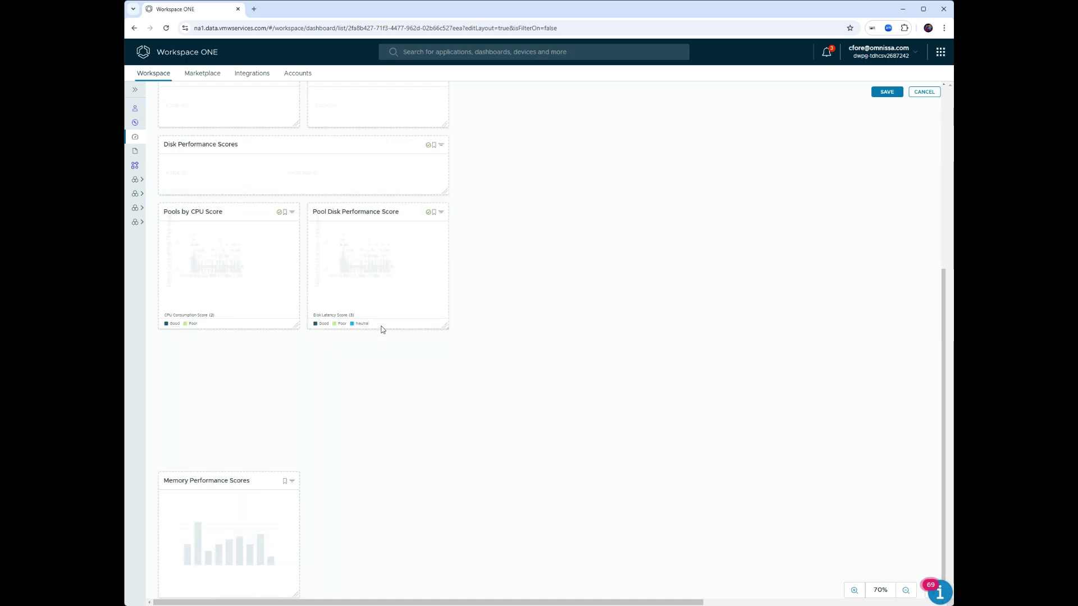
scroll(187, 388, up, 2)
drag(199, 484, 193, 388)
drag(296, 594, 448, 542)
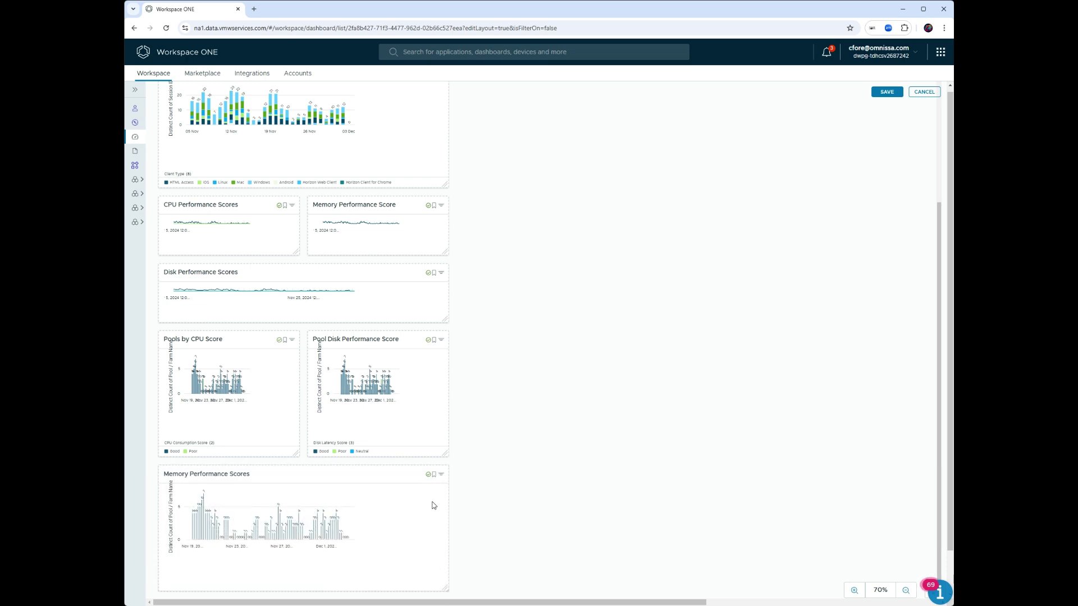
click(879, 93)
click(639, 343)
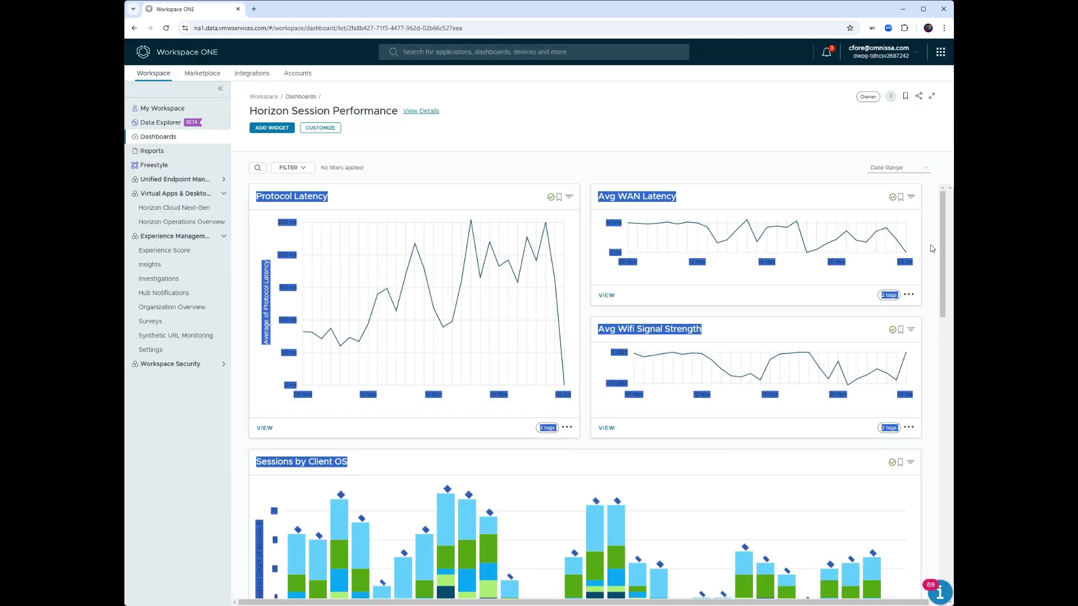
click(578, 183)
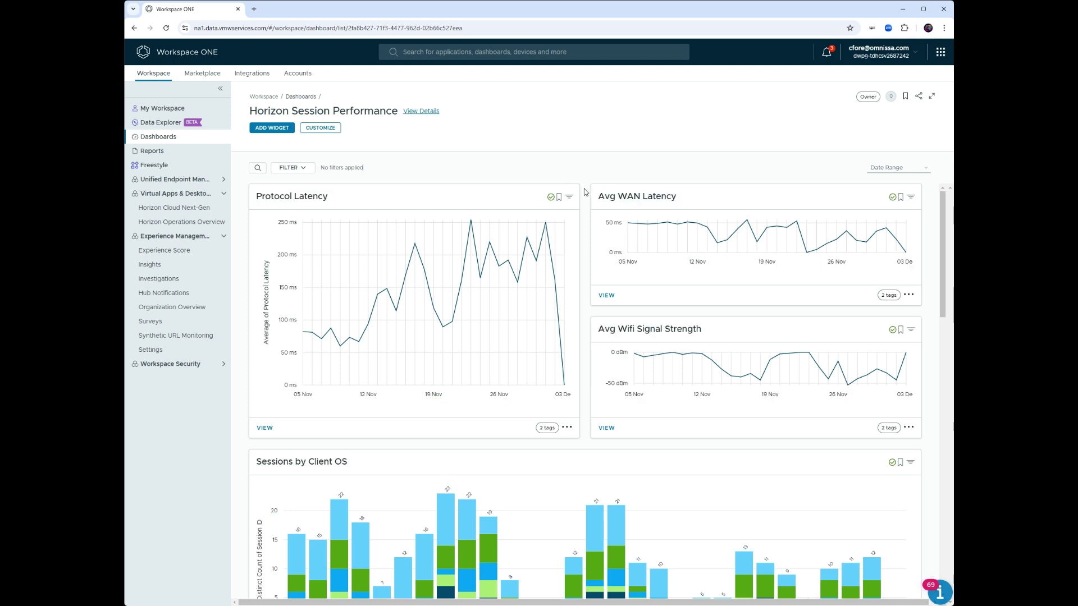
Review the arranged dashboard from the latency and WiFi charts down to the pool and memory performance widgets
scroll(604, 218, down, 3)
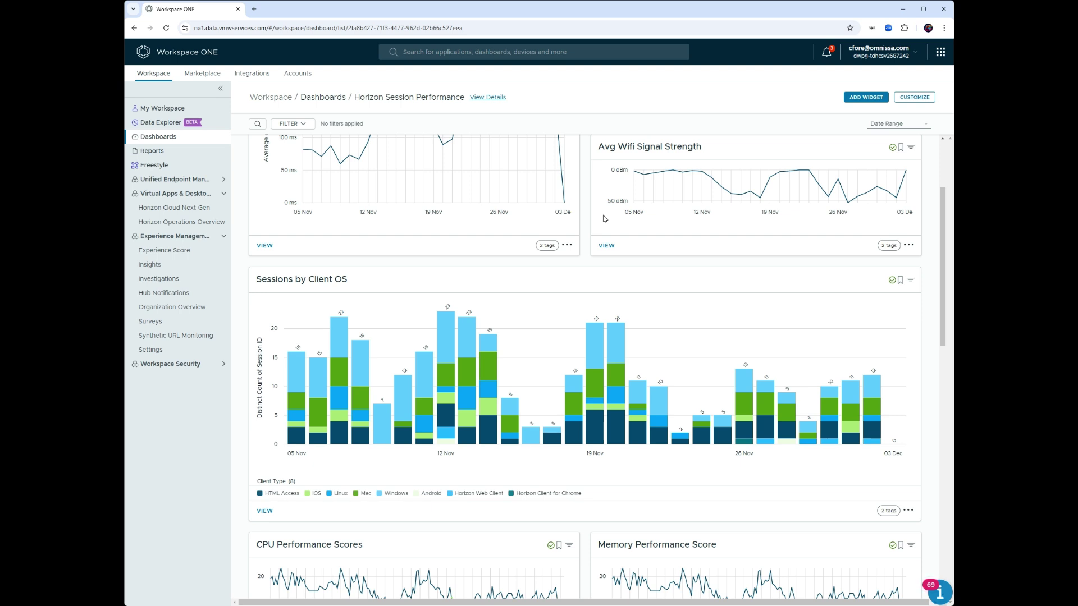
scroll(675, 255, down, 10)
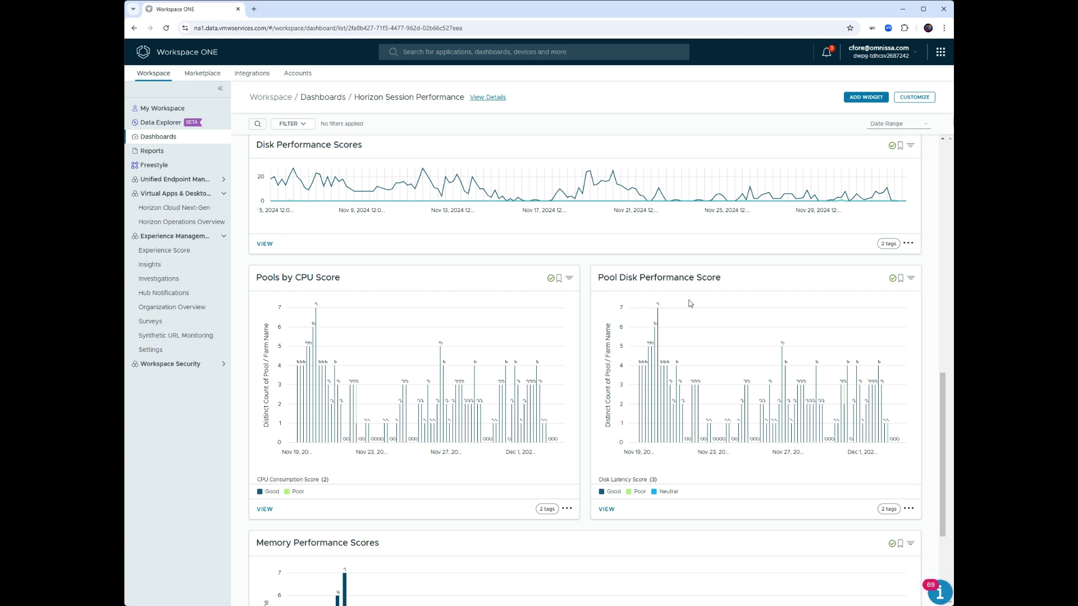
scroll(689, 303, down, 3)
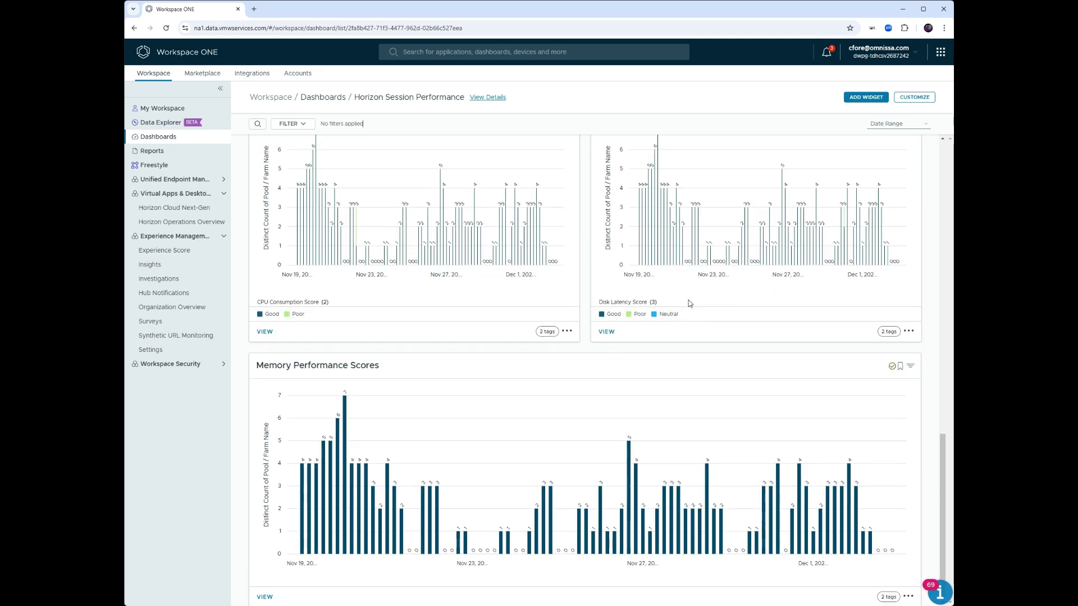
scroll(689, 303, up, 15)
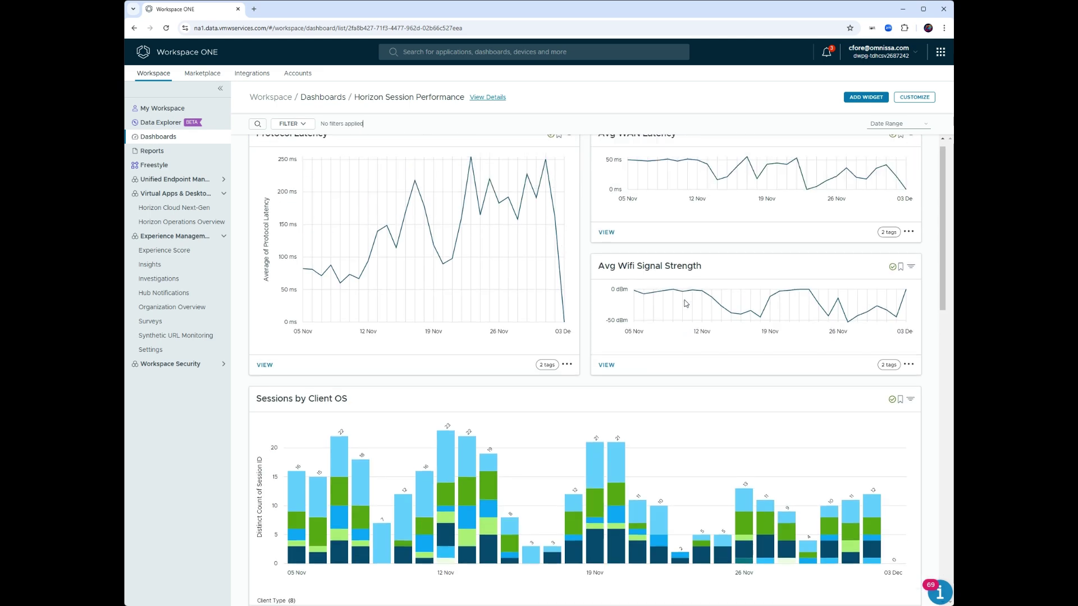